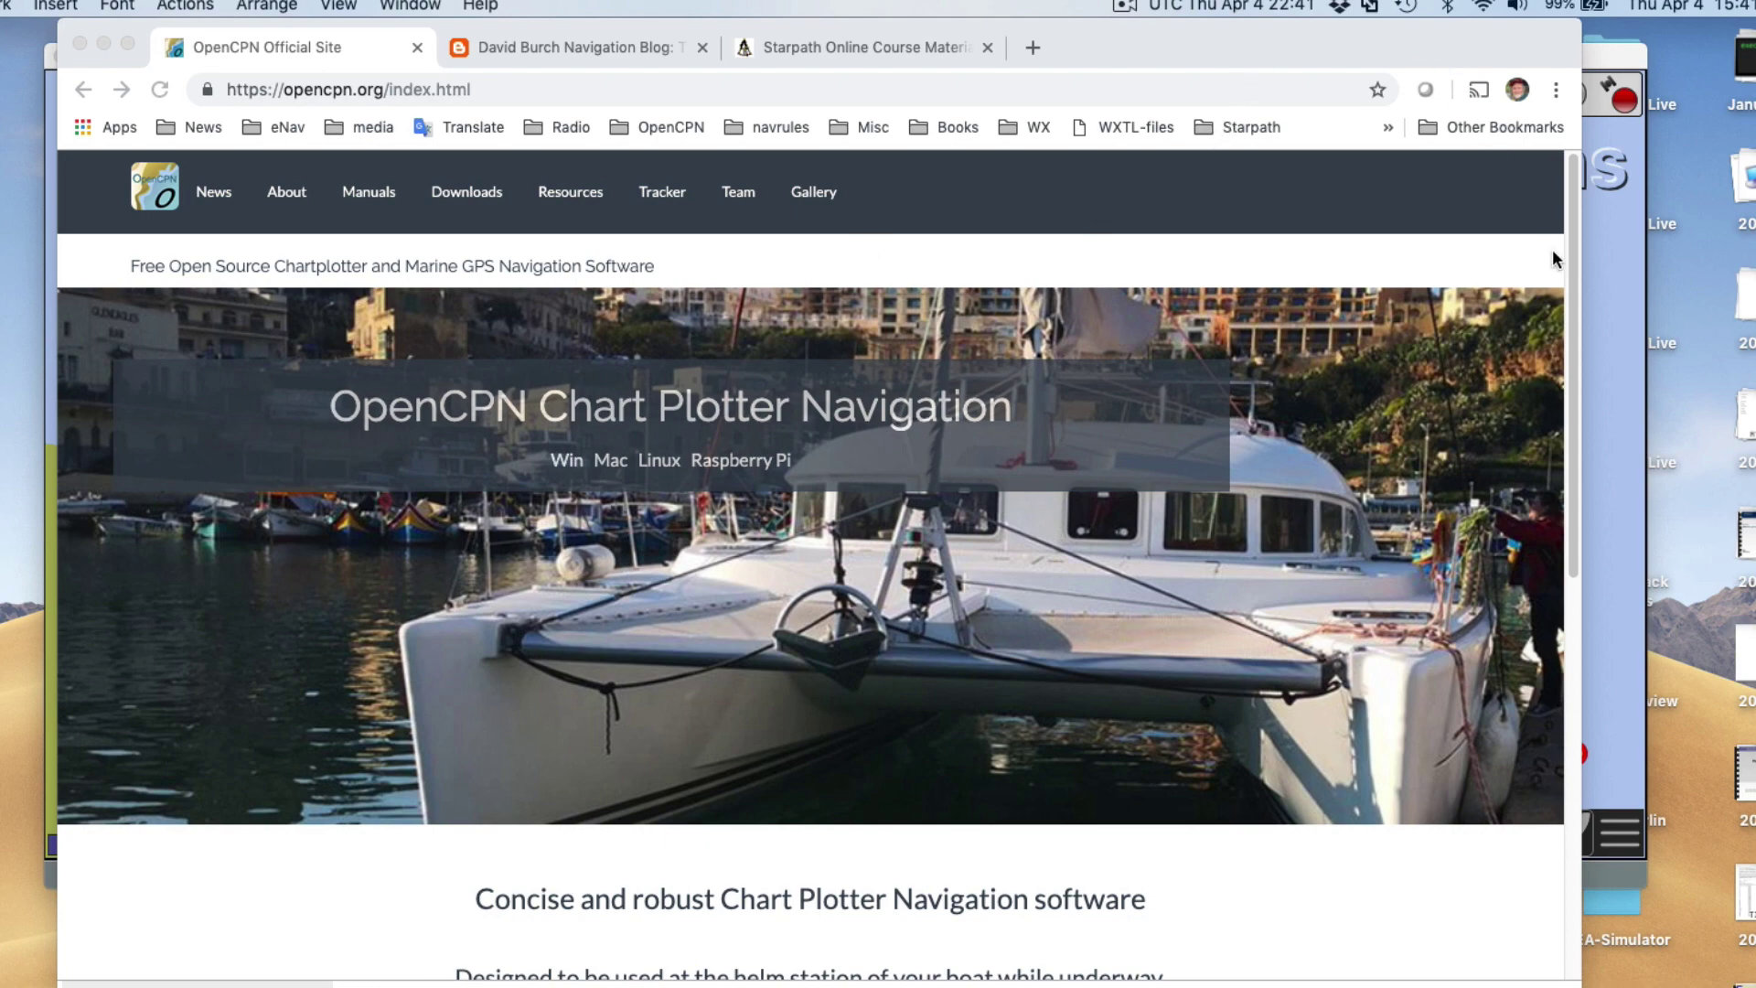
Step: Zoom and pan the Strait of Juan de Fuca chart to fill the view at about 1:382500
left_click(1610, 275)
scroll(860, 513, "down", 3)
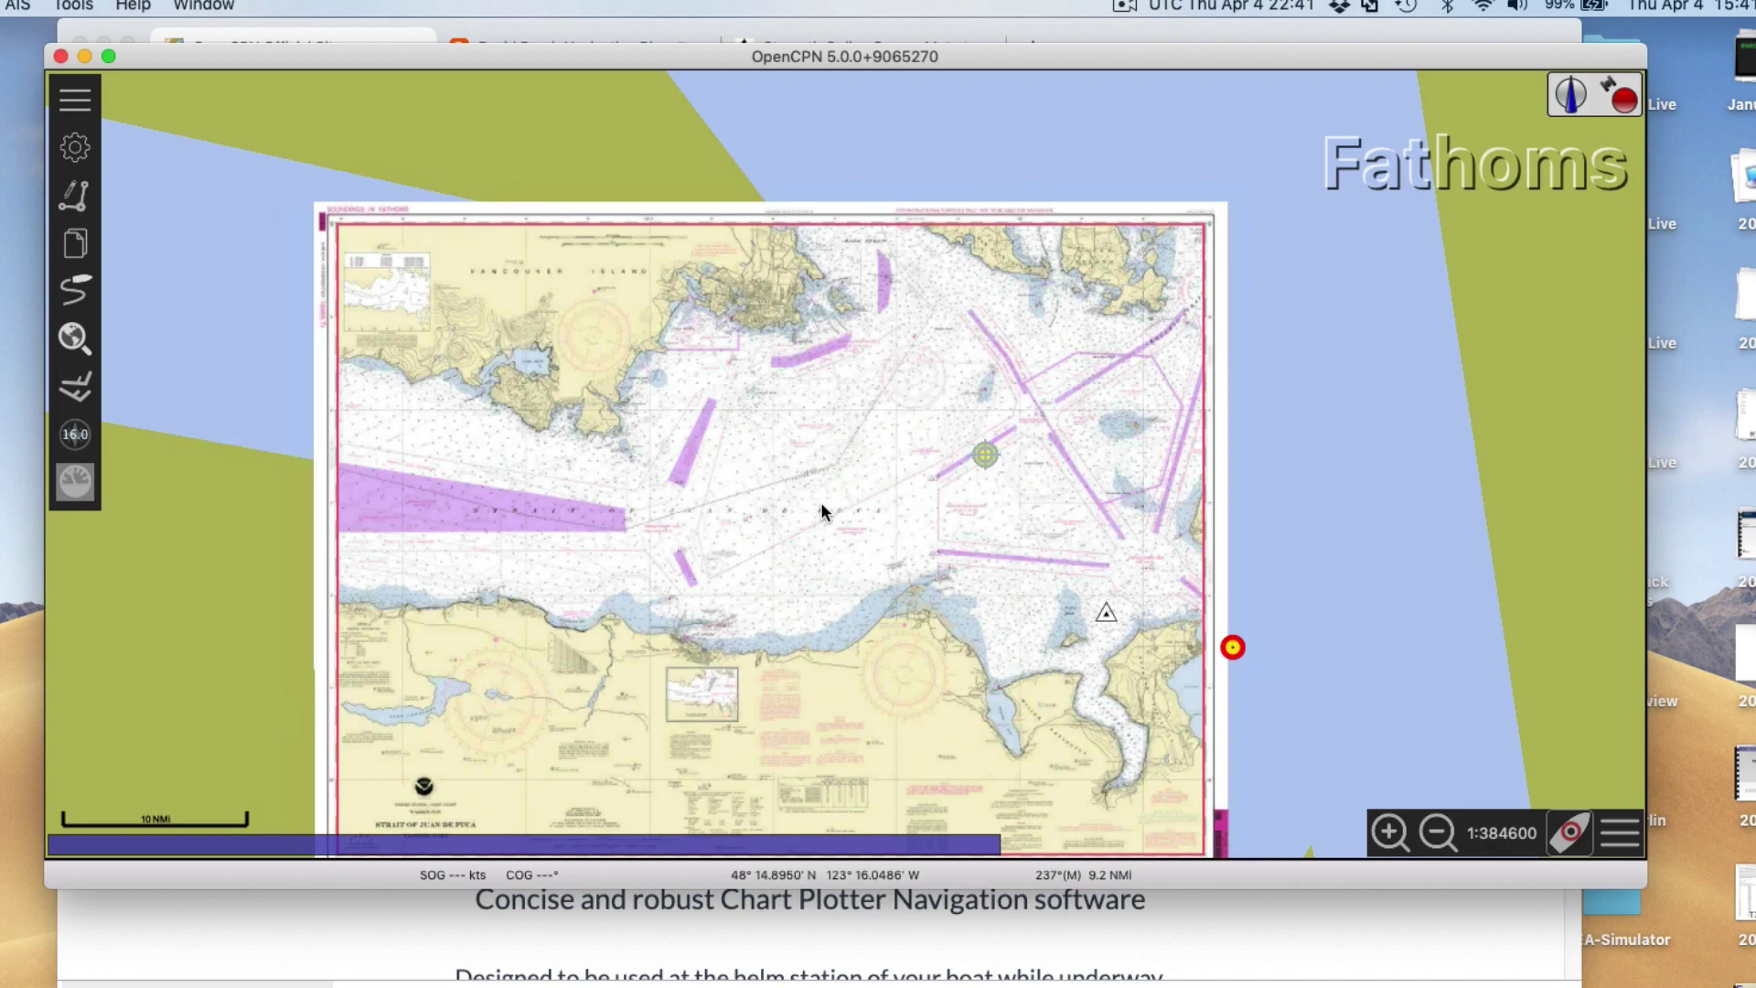
left_click_drag(821, 508, 933, 442)
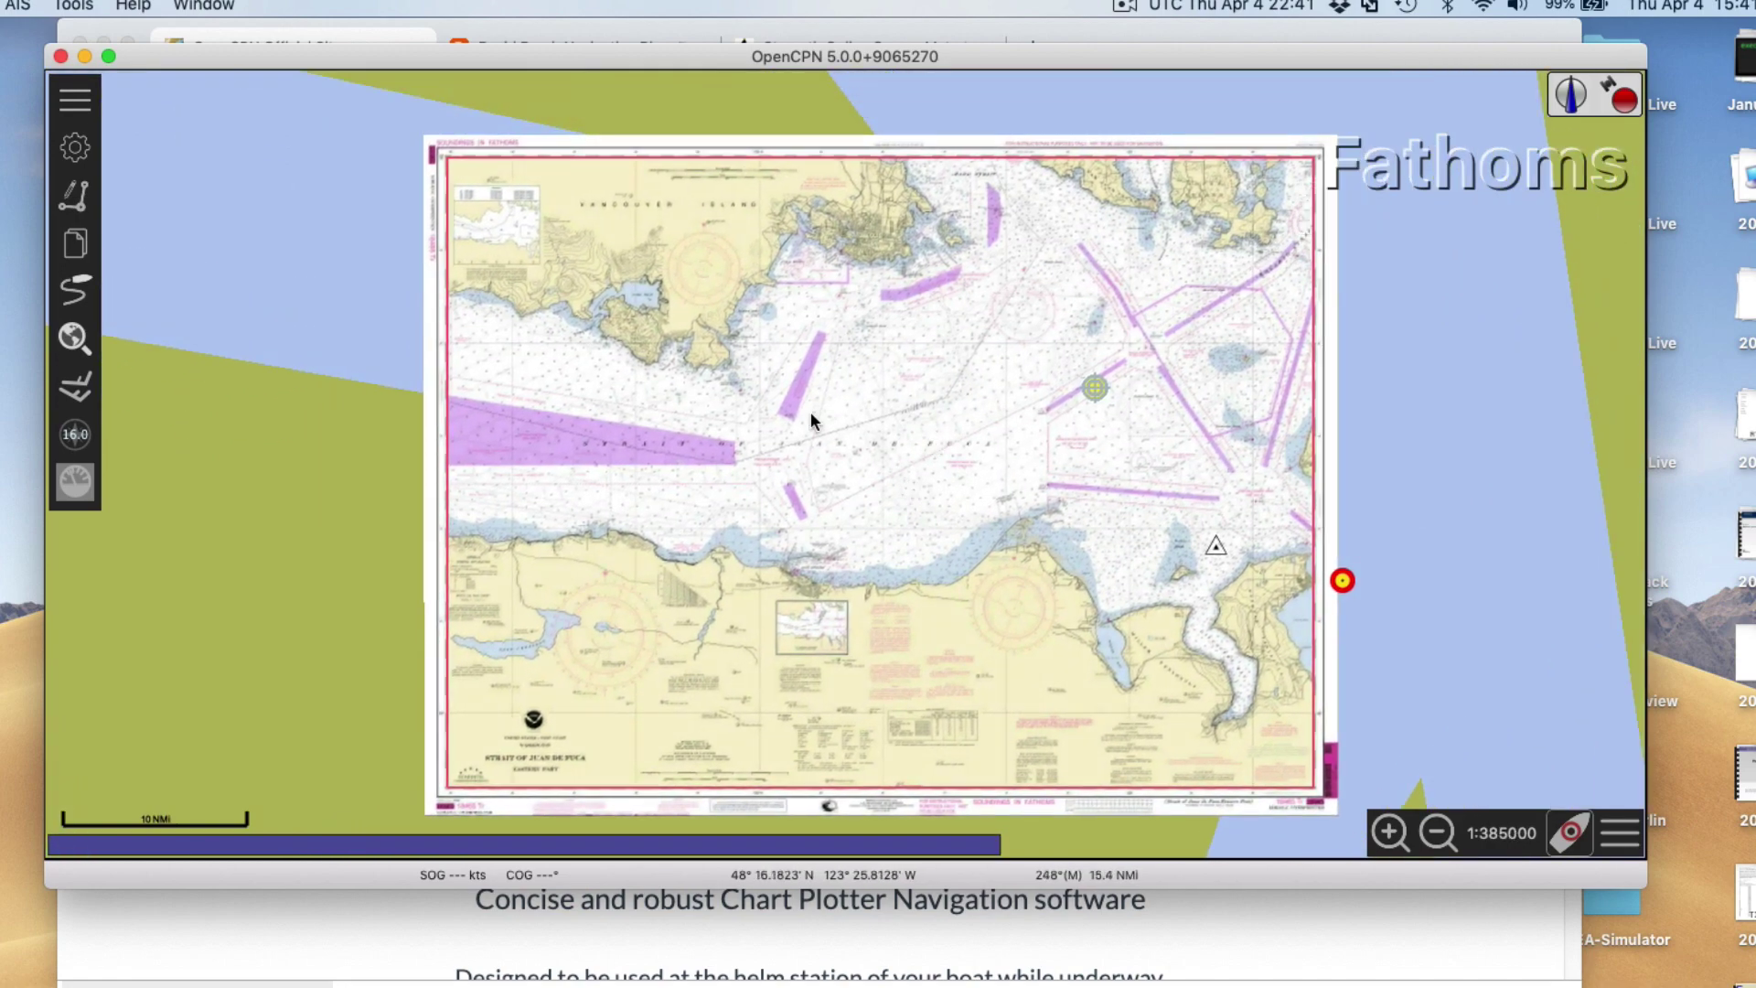
scroll(810, 414, "up", 1)
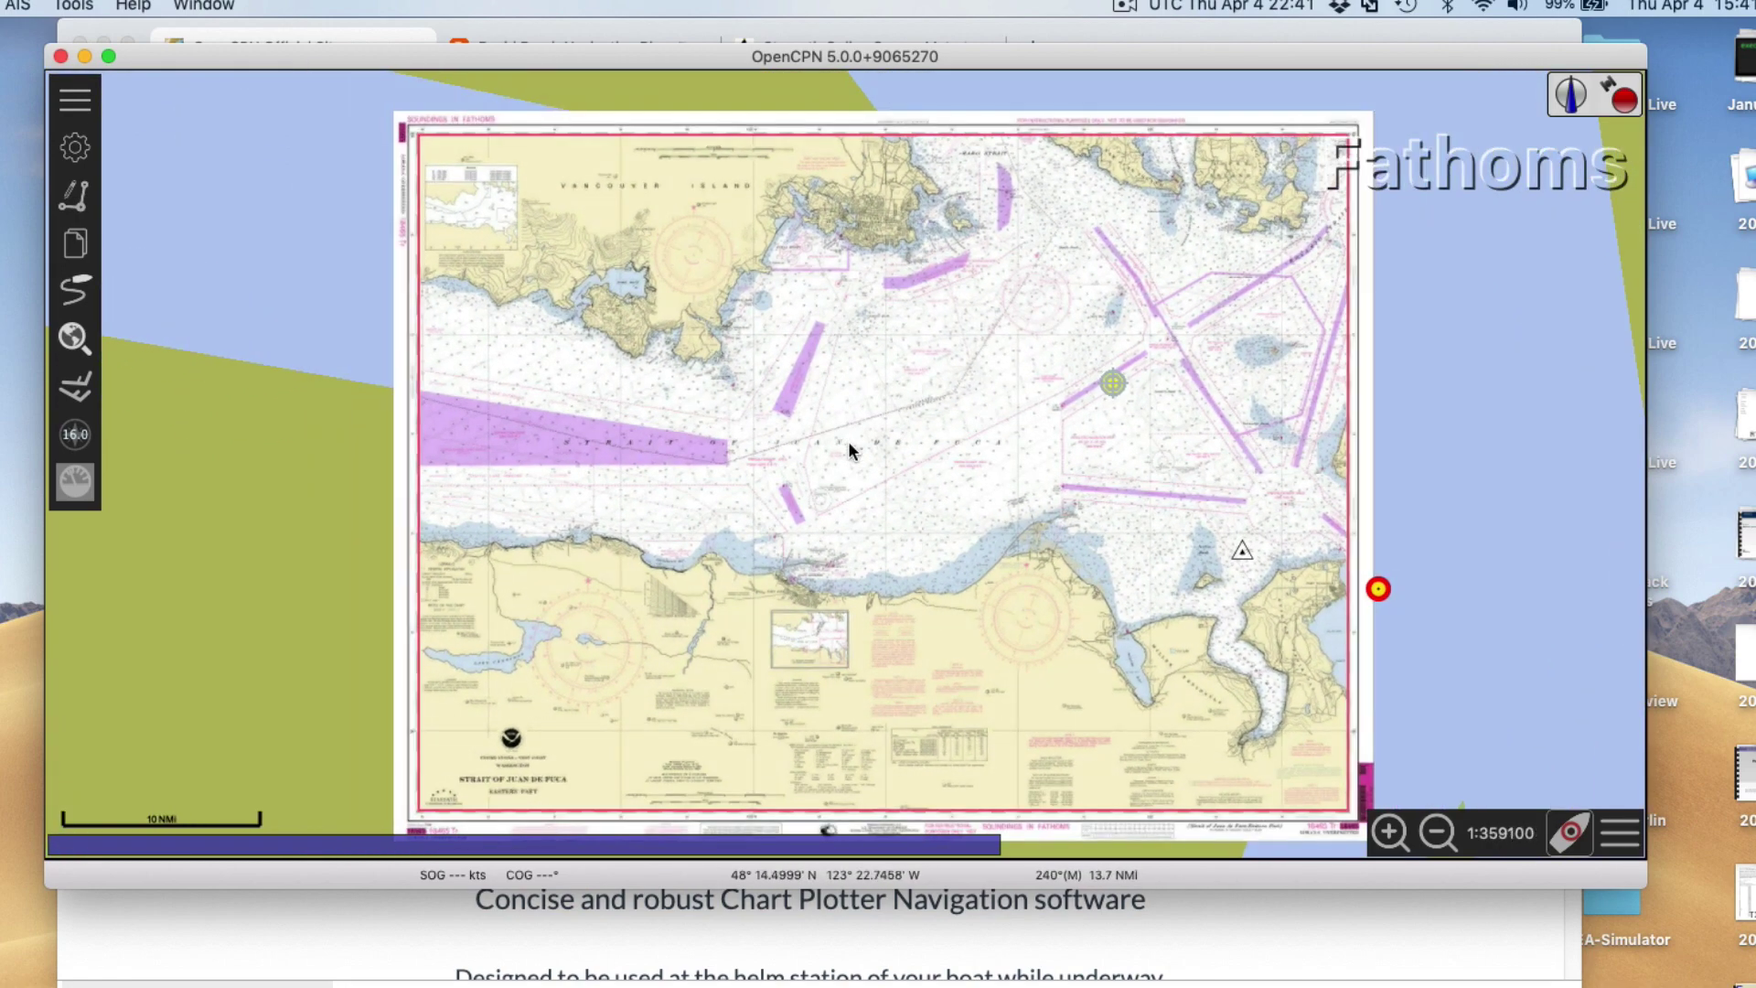
scroll(848, 441, "down", 1)
left_click_drag(882, 507, 849, 479)
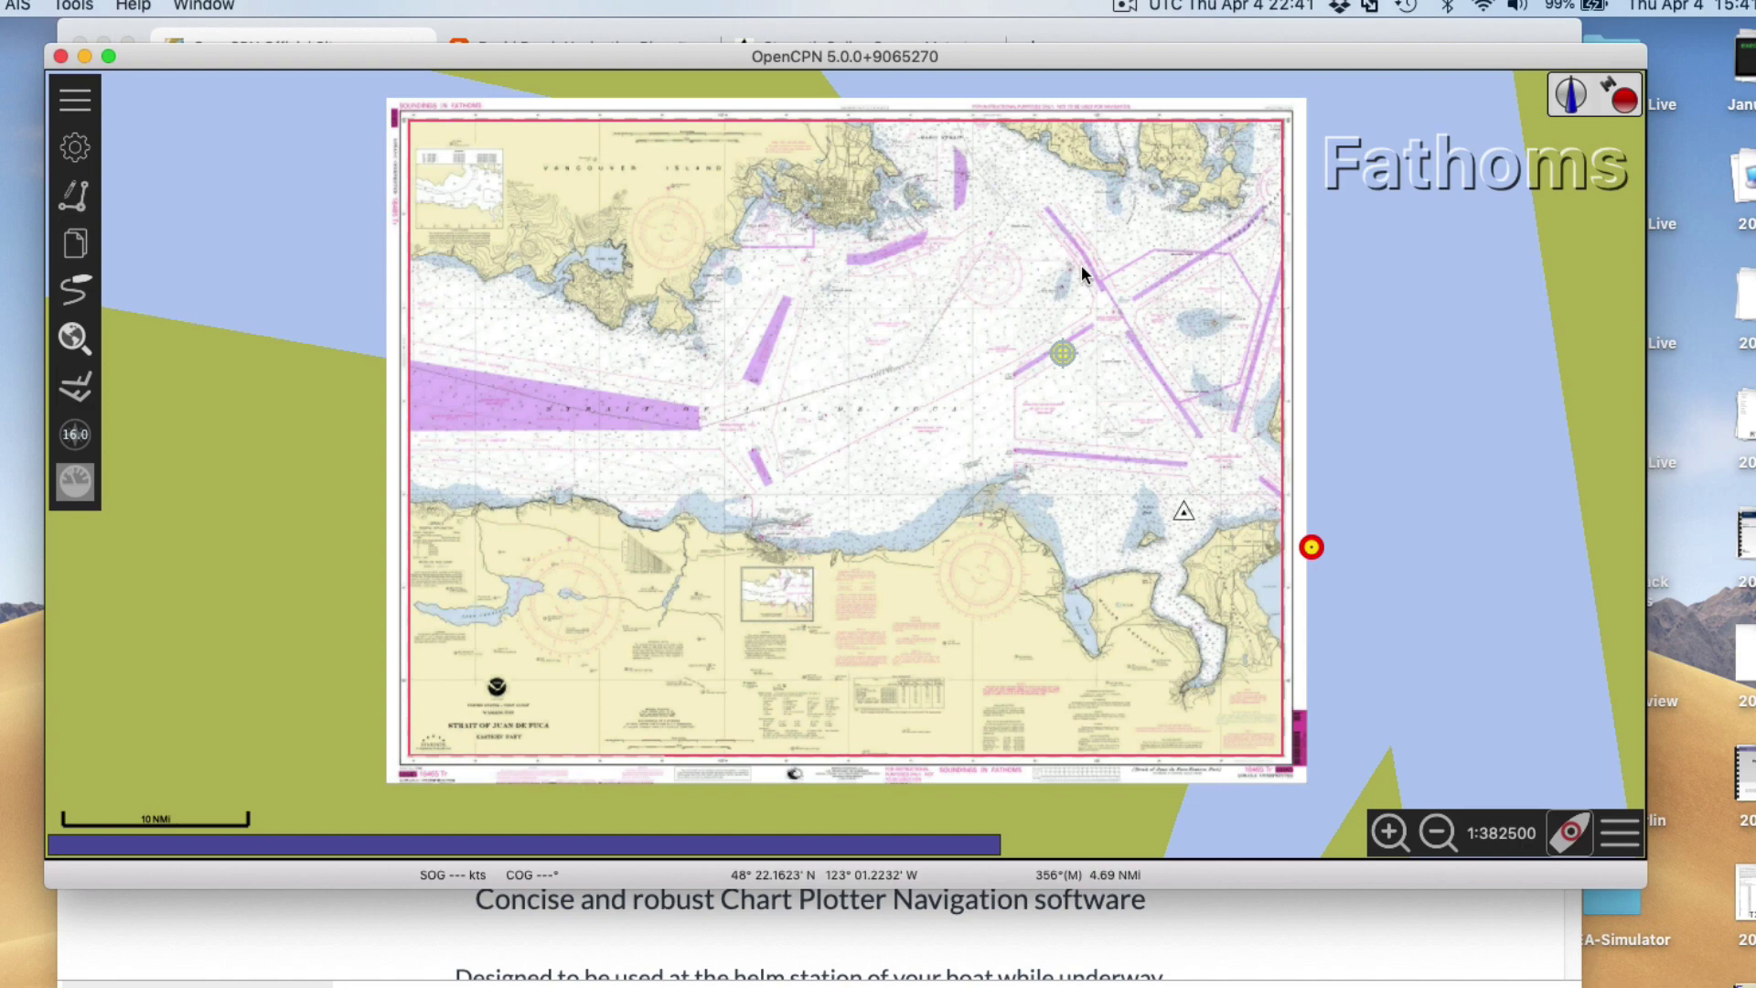
Step: Show the David Burch Navigation Blog post at Figure 2, the ENC charts covering RNC 18465
left_click(261, 937)
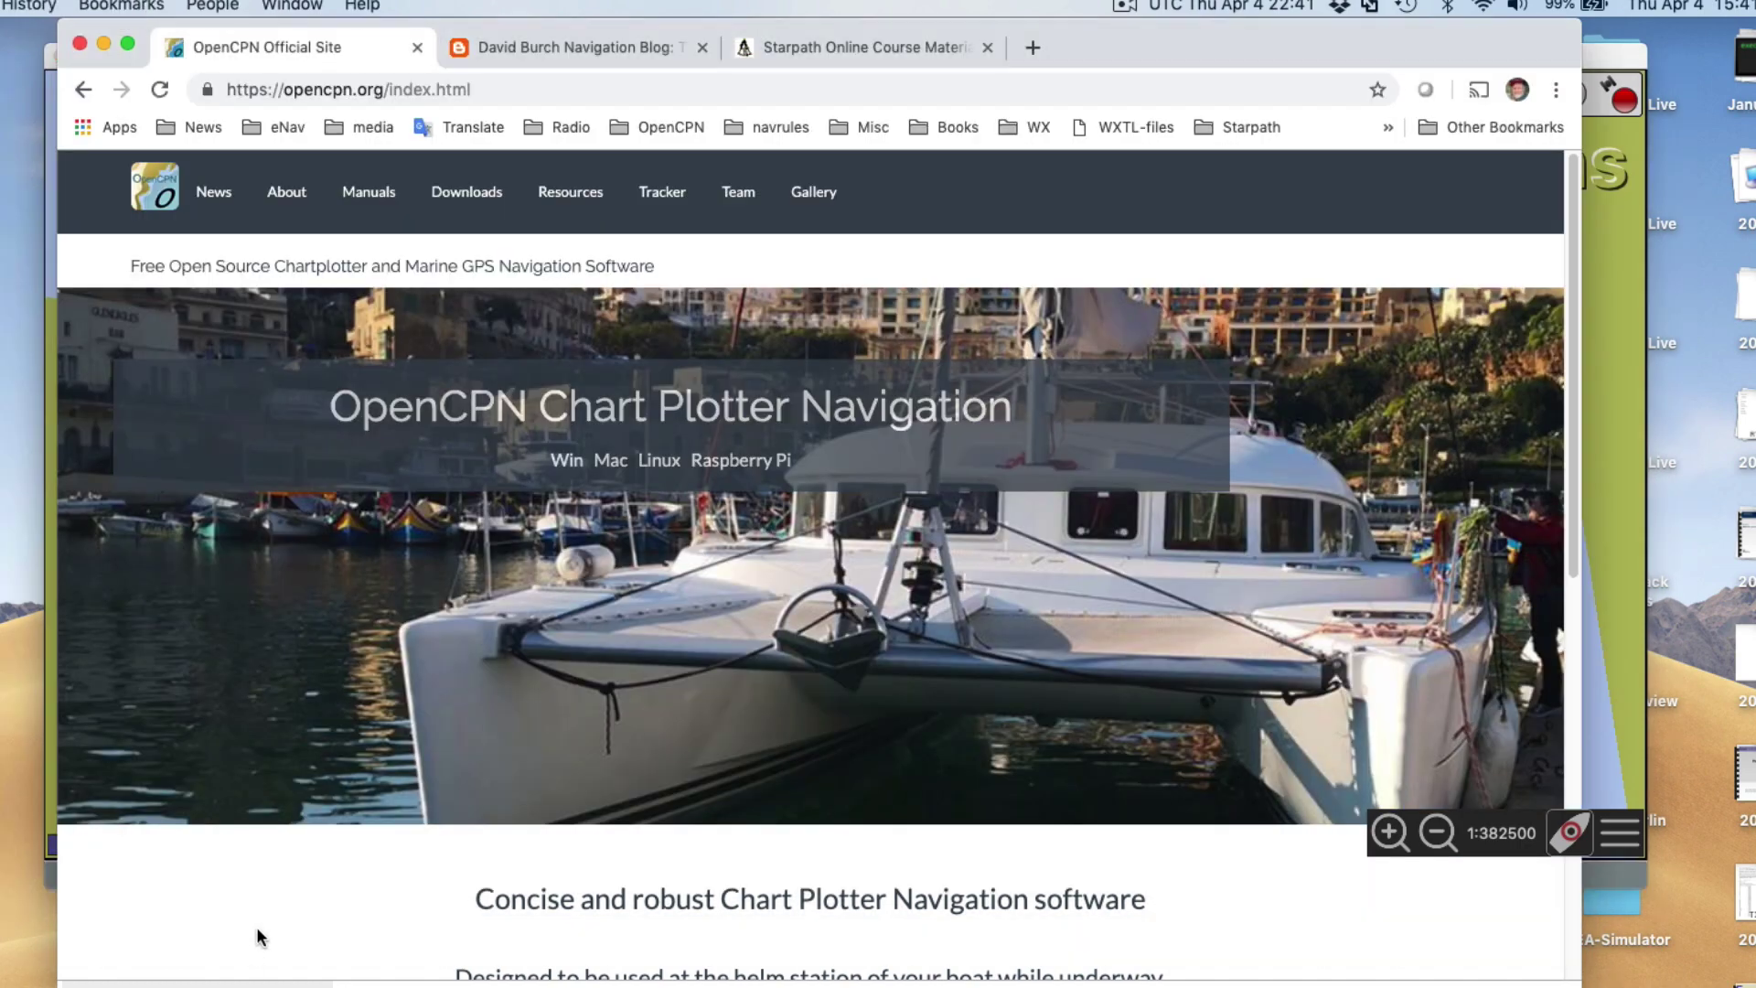
left_click(568, 47)
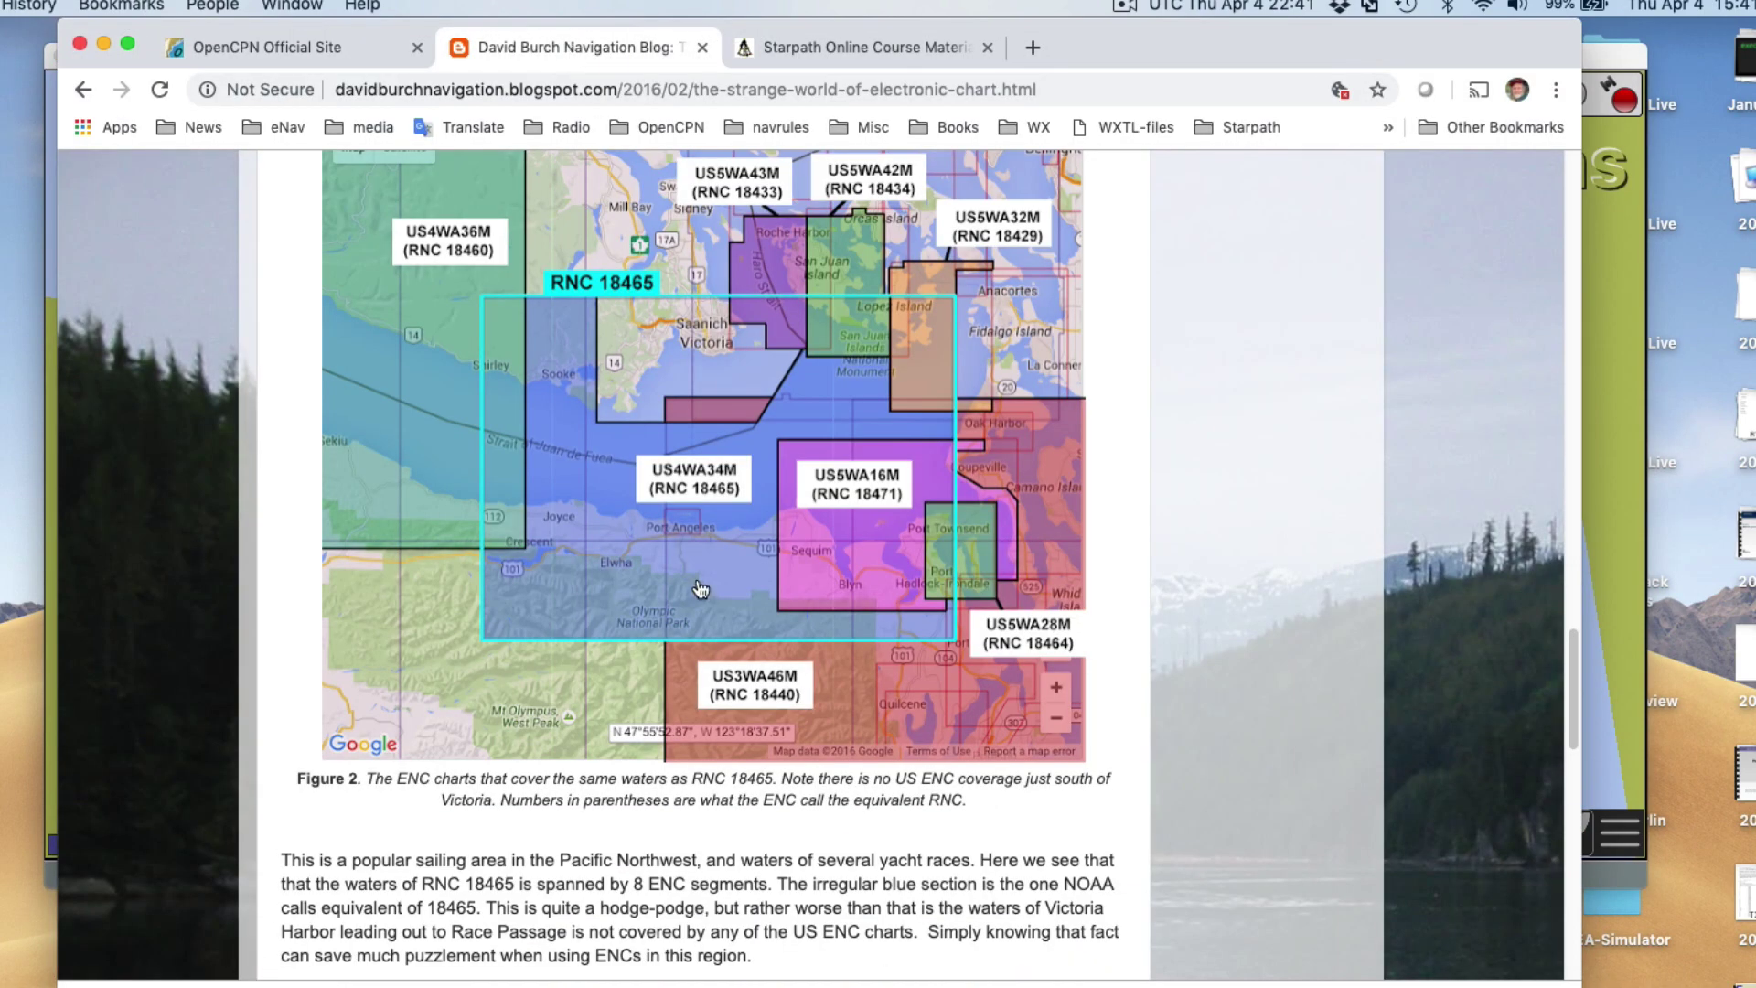
scroll(701, 588, "up", 1)
scroll(701, 589, "up", 8)
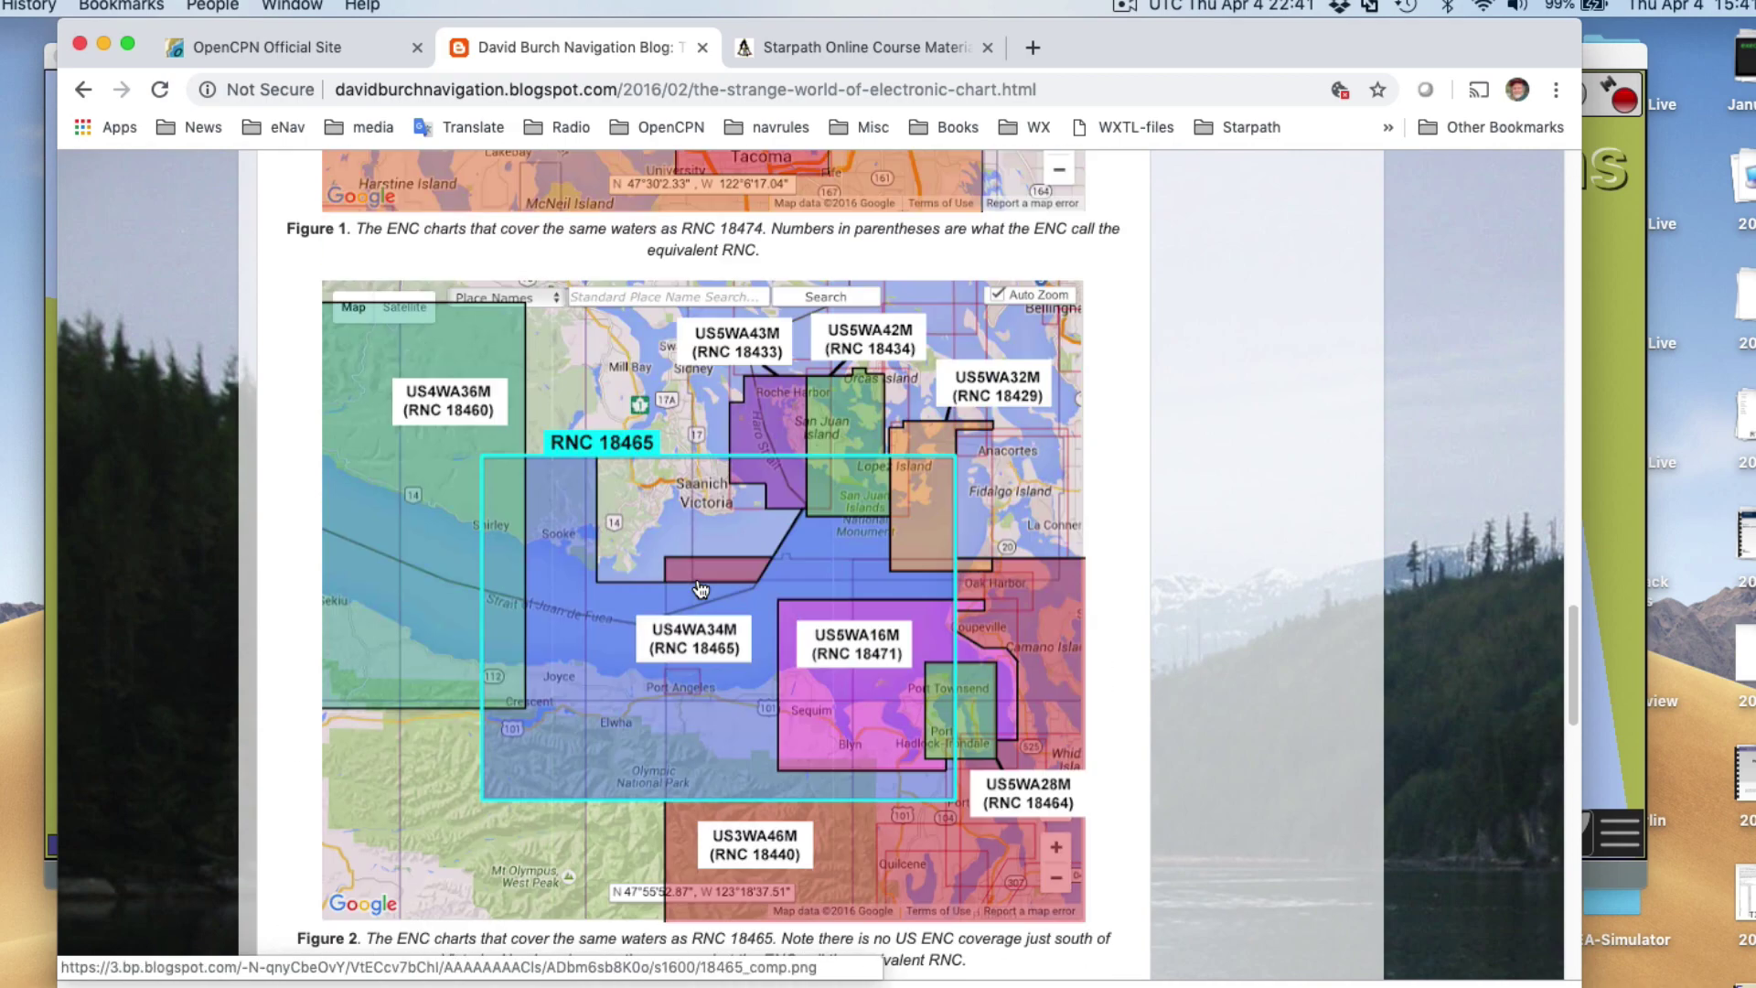
scroll(700, 589, "up", 15)
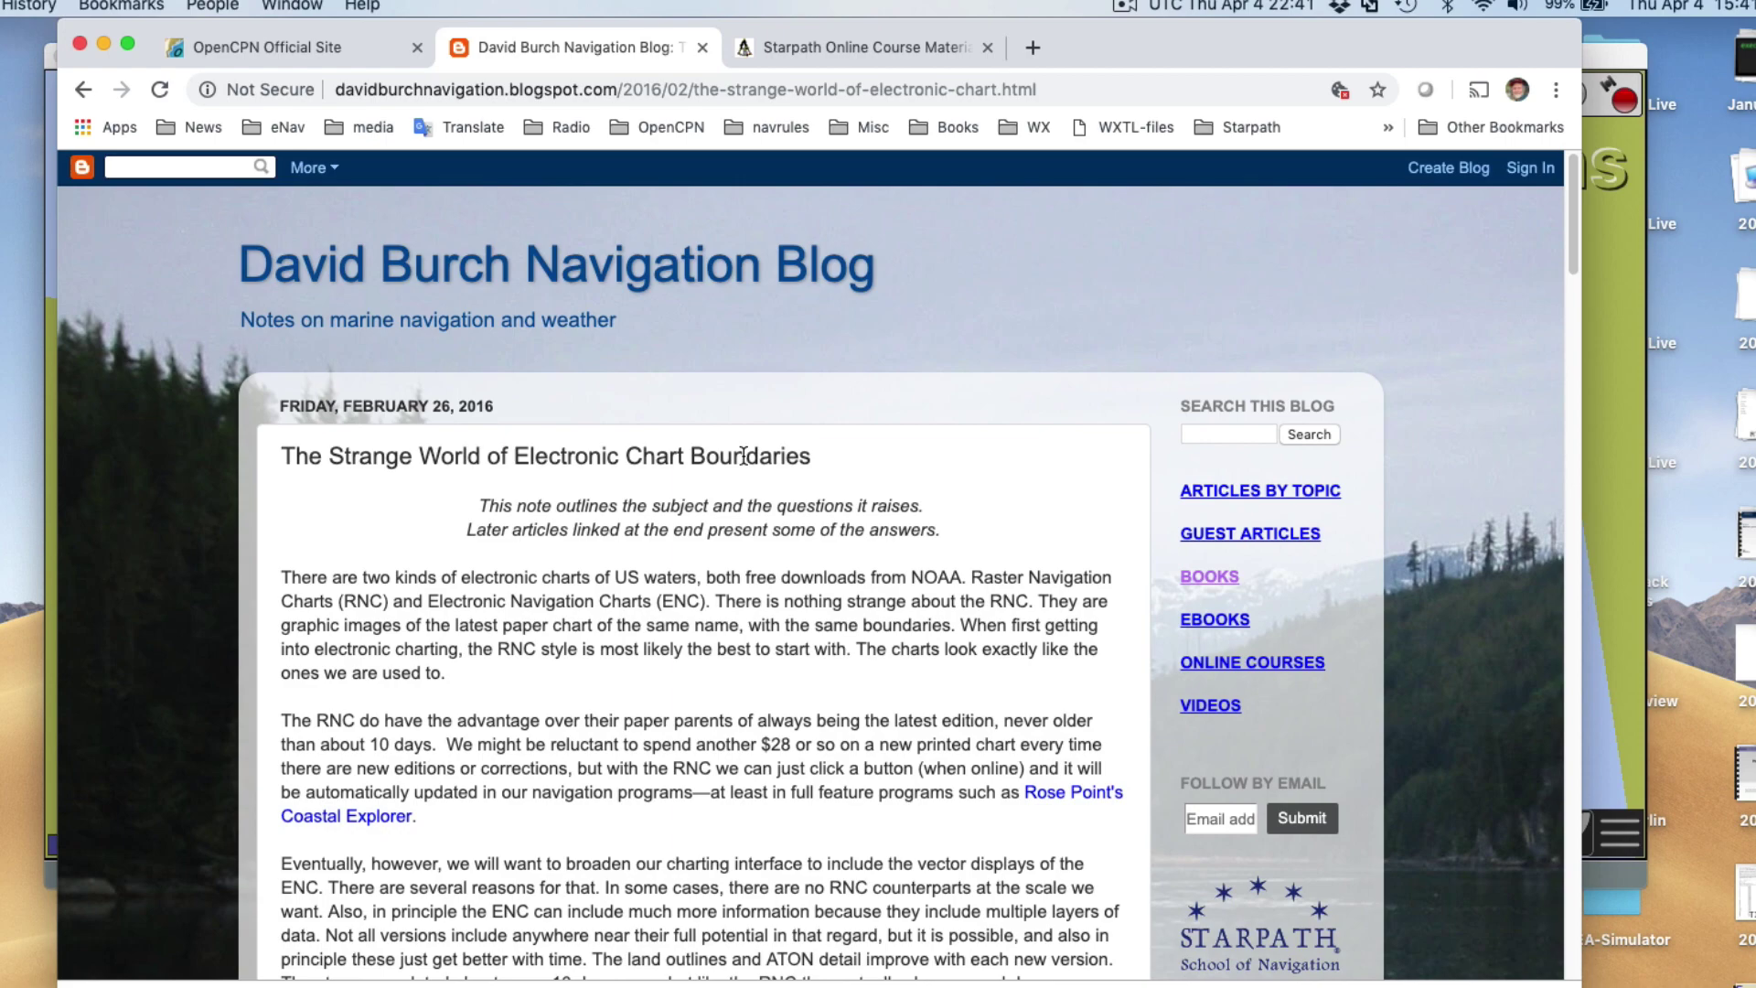
scroll(750, 782, "down", 4)
scroll(750, 782, "down", 20)
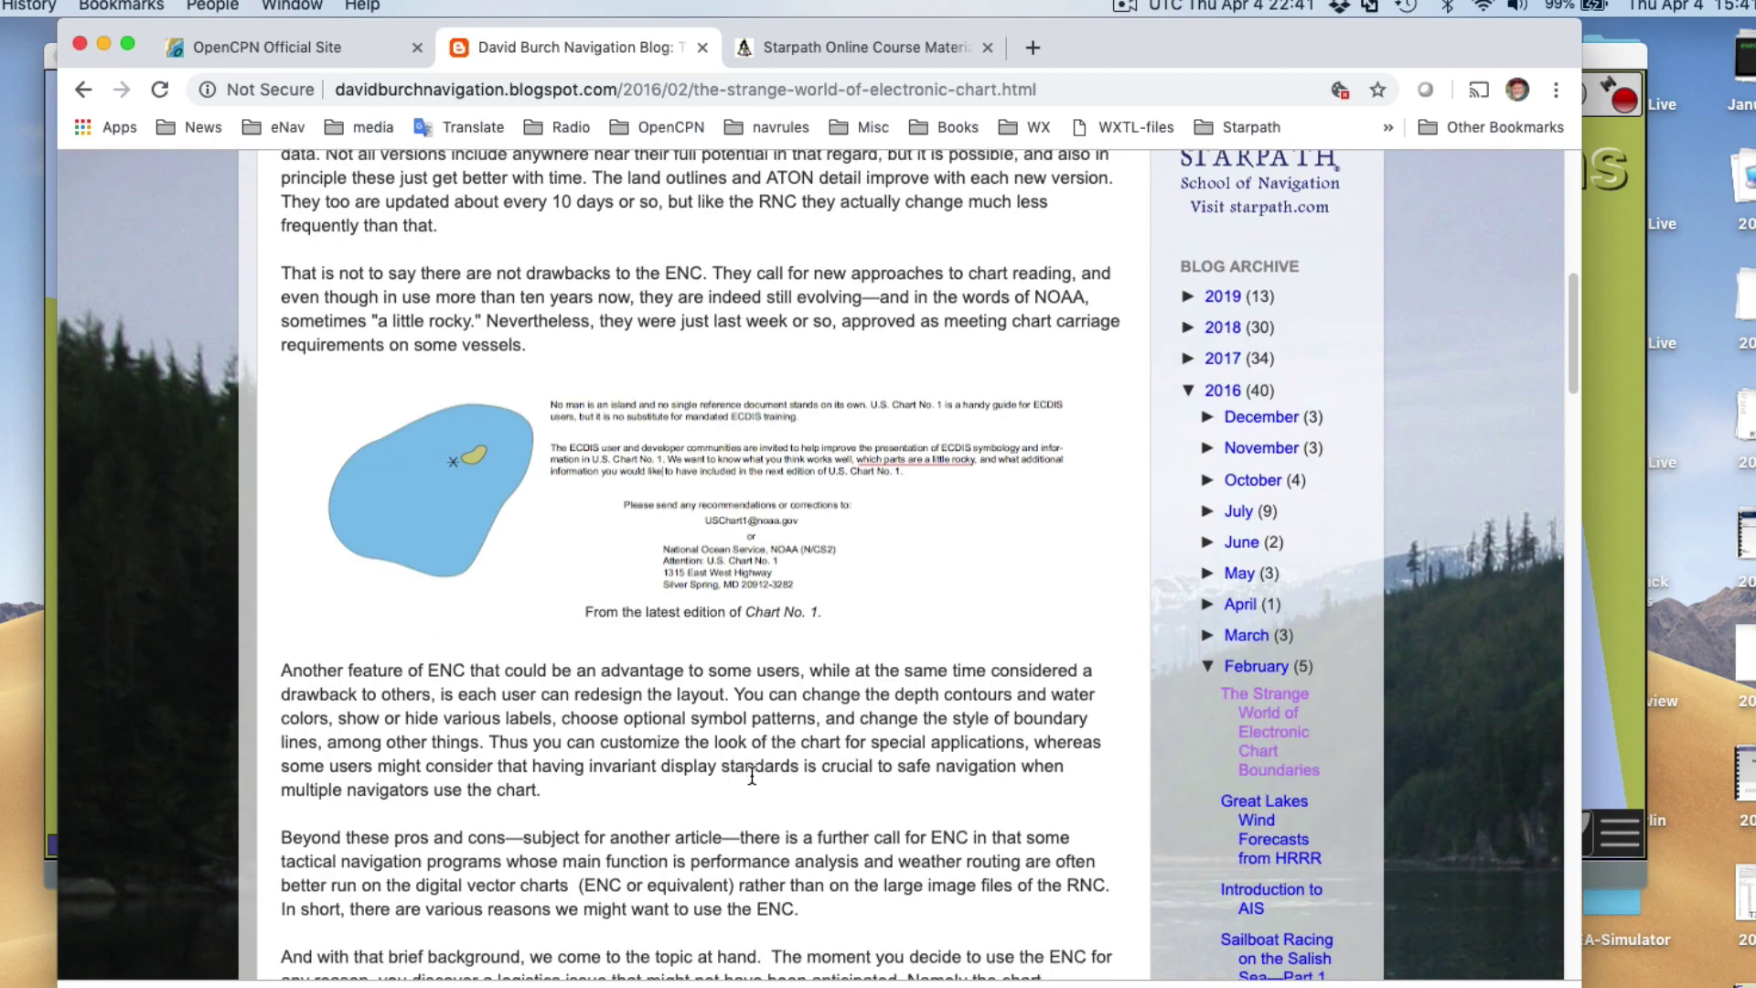
scroll(755, 785, "down", 10)
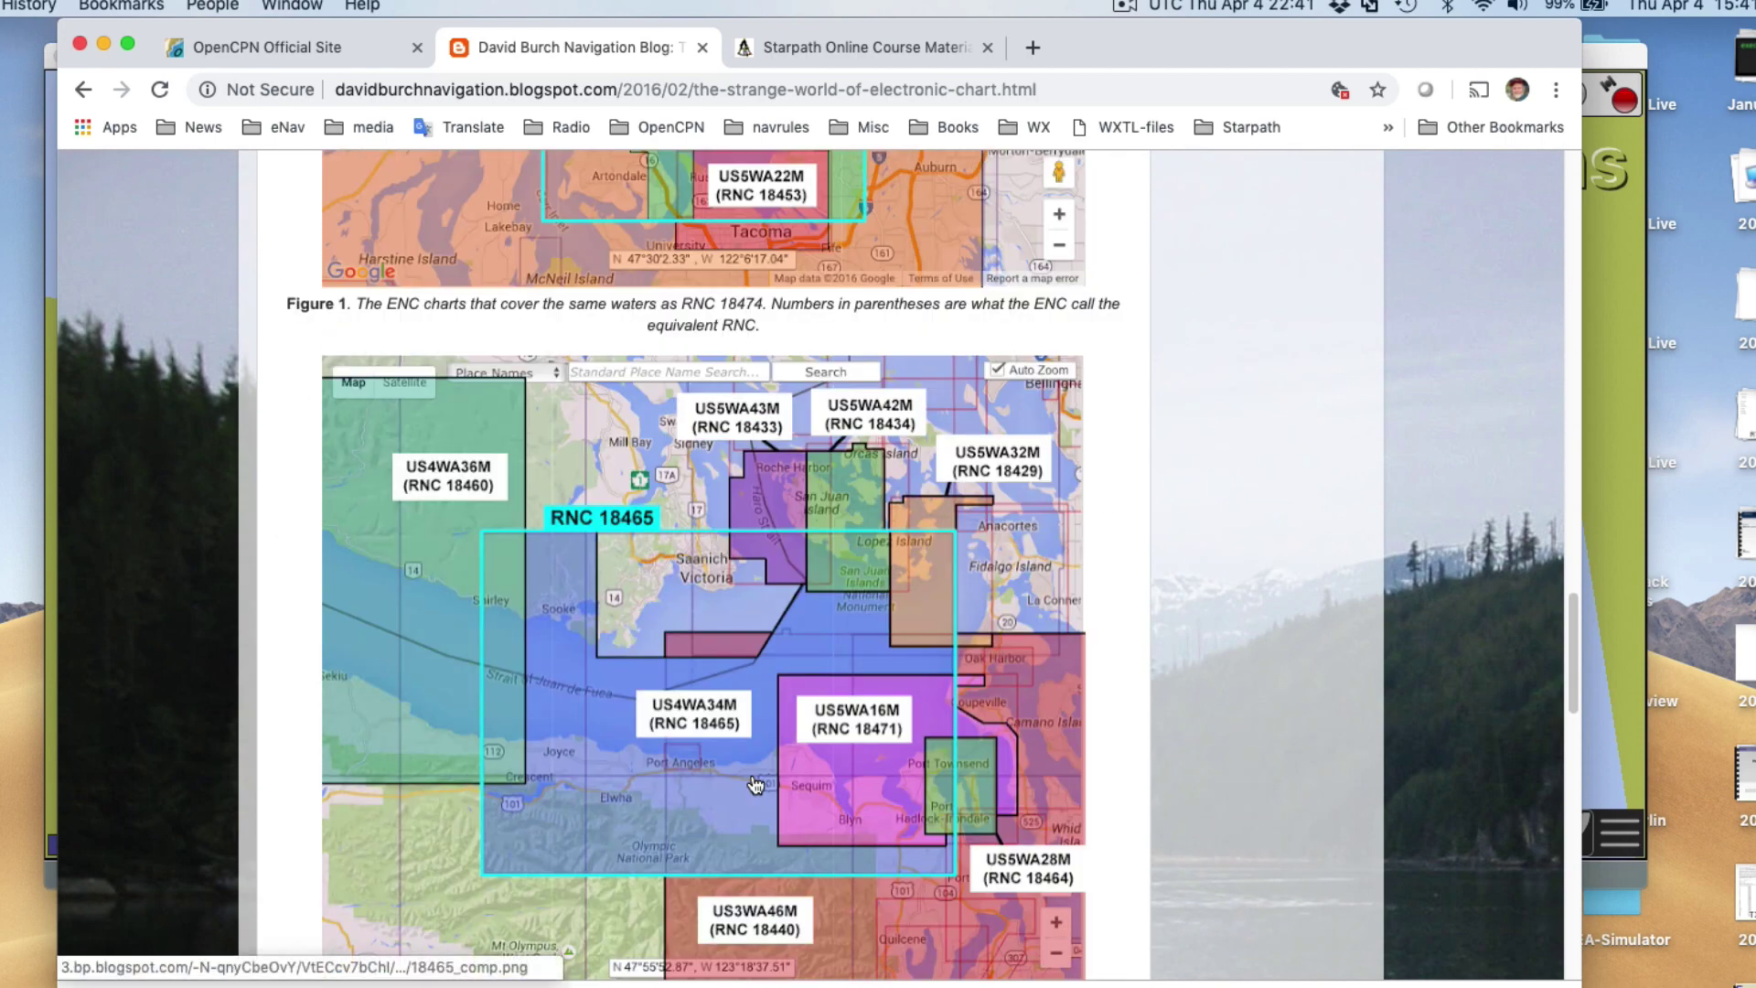
scroll(754, 784, "up", 1)
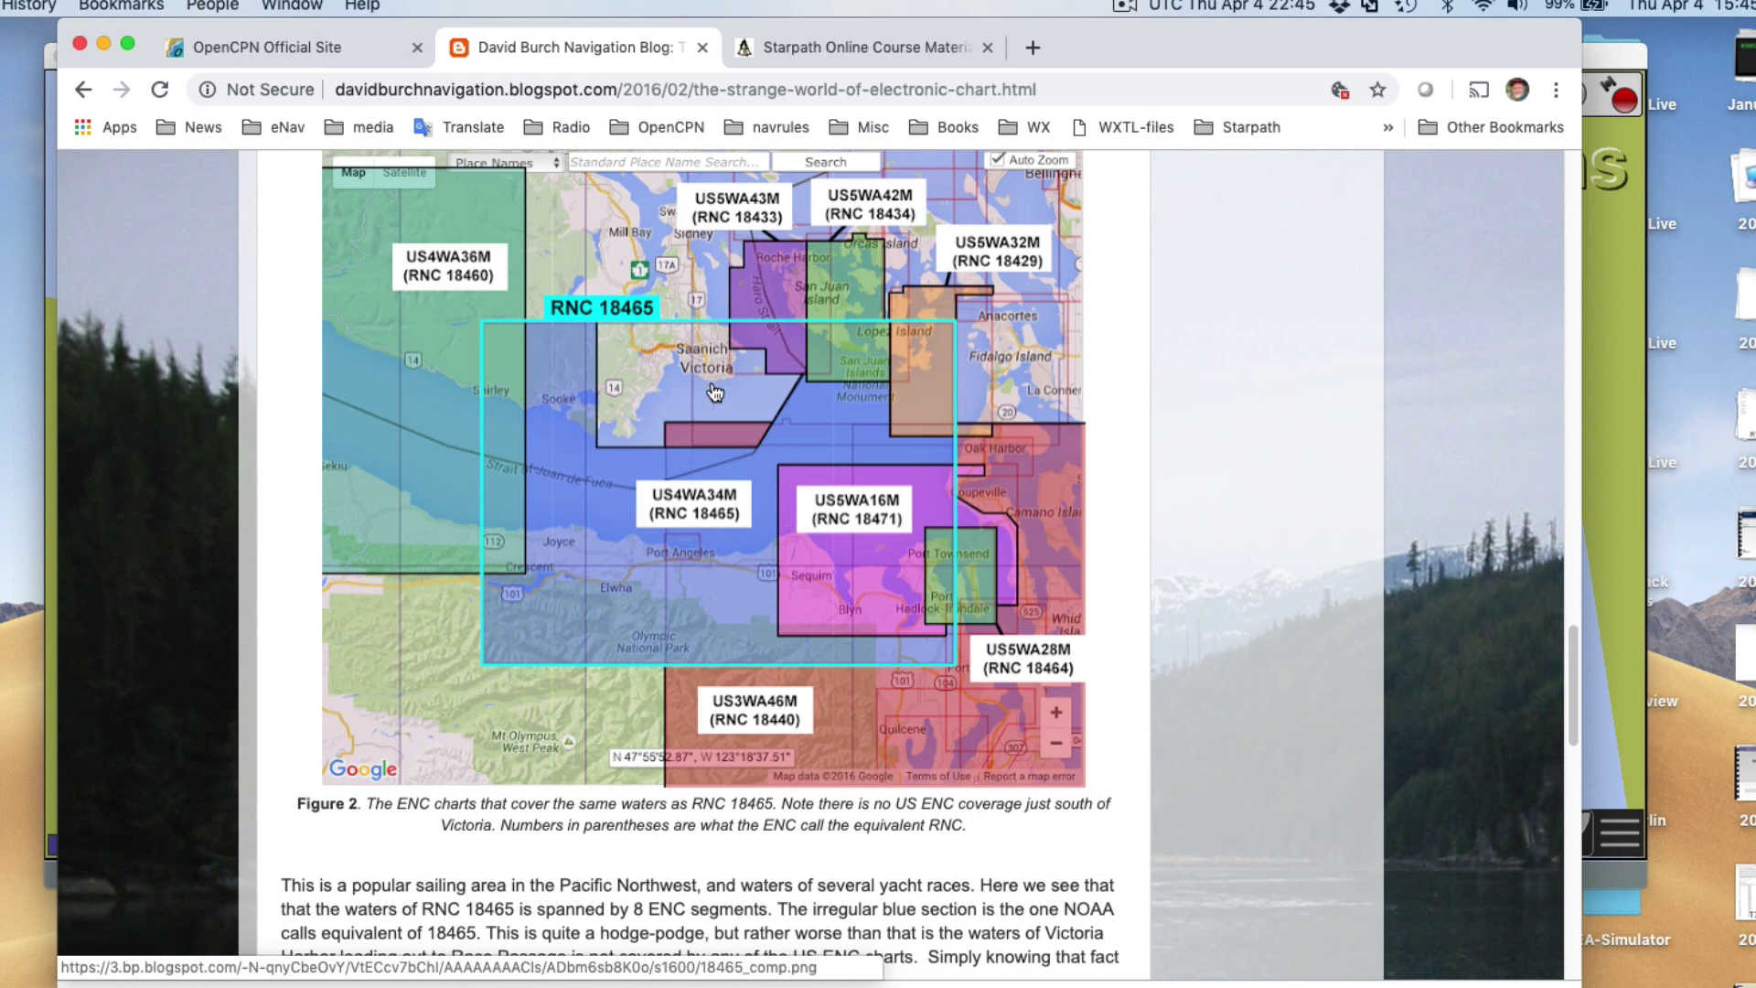
Step: Switch to the OpenCPN Official Site tab, browse down the homepage, then return to its top
left_click(306, 44)
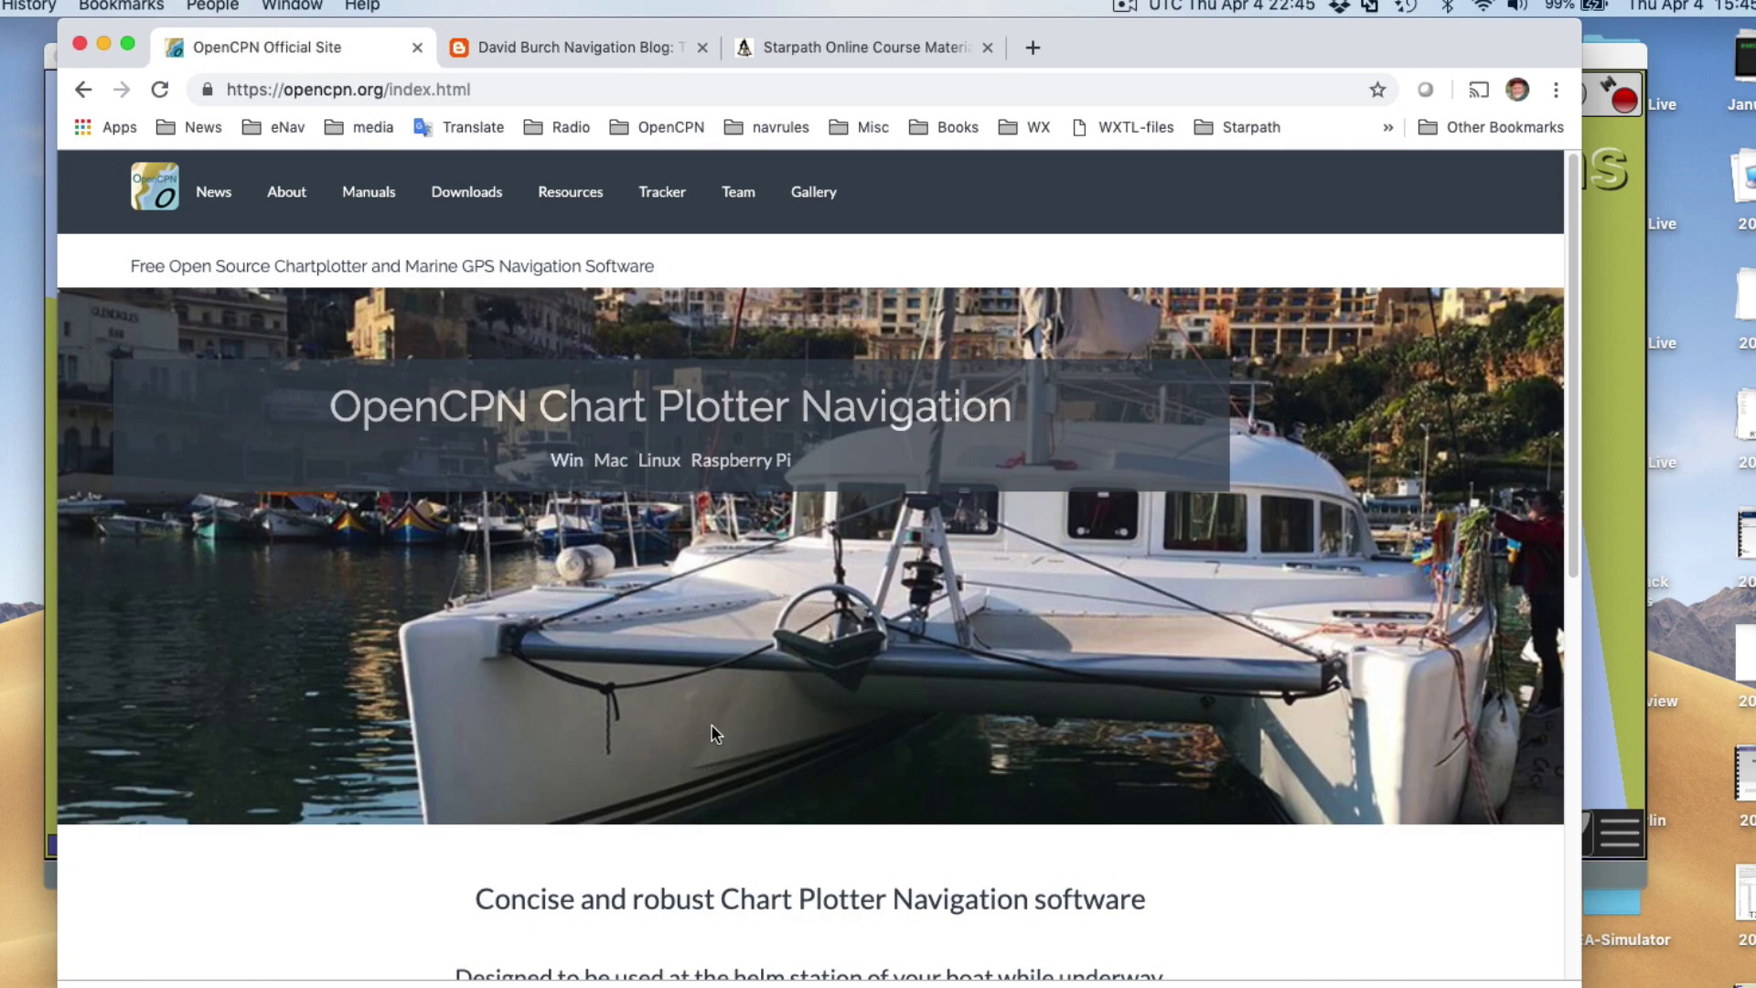
scroll(745, 710, "down", 2)
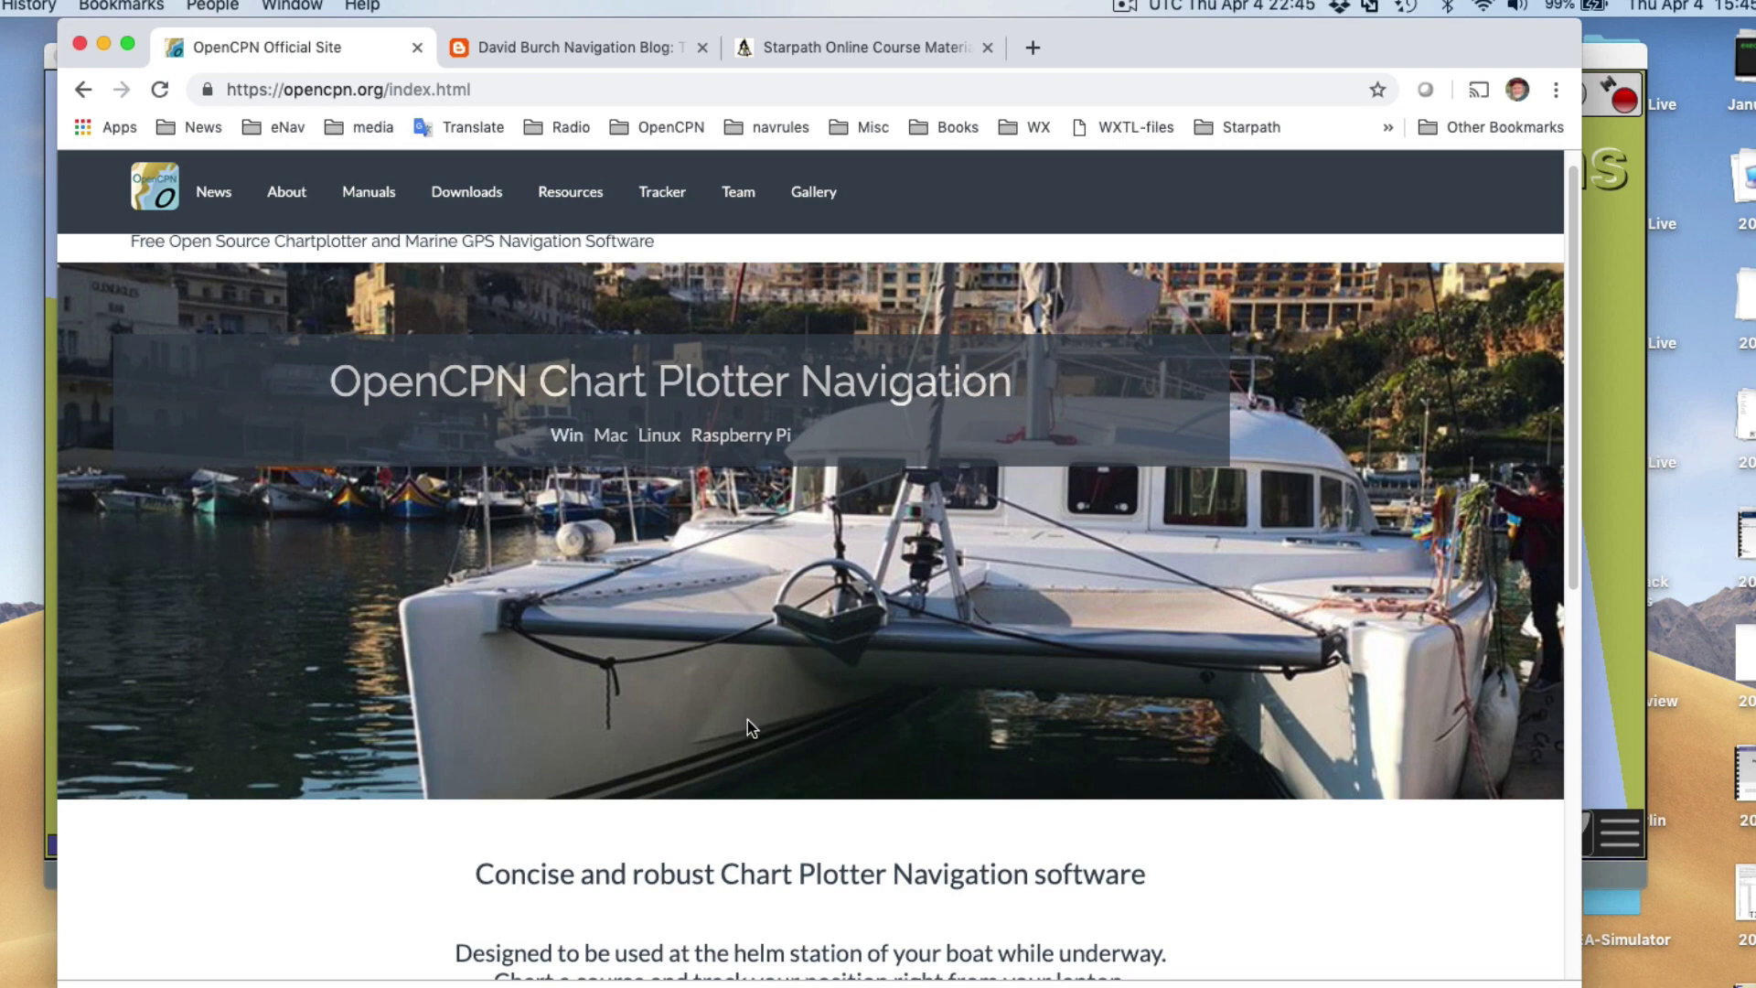
scroll(749, 721, "down", 6)
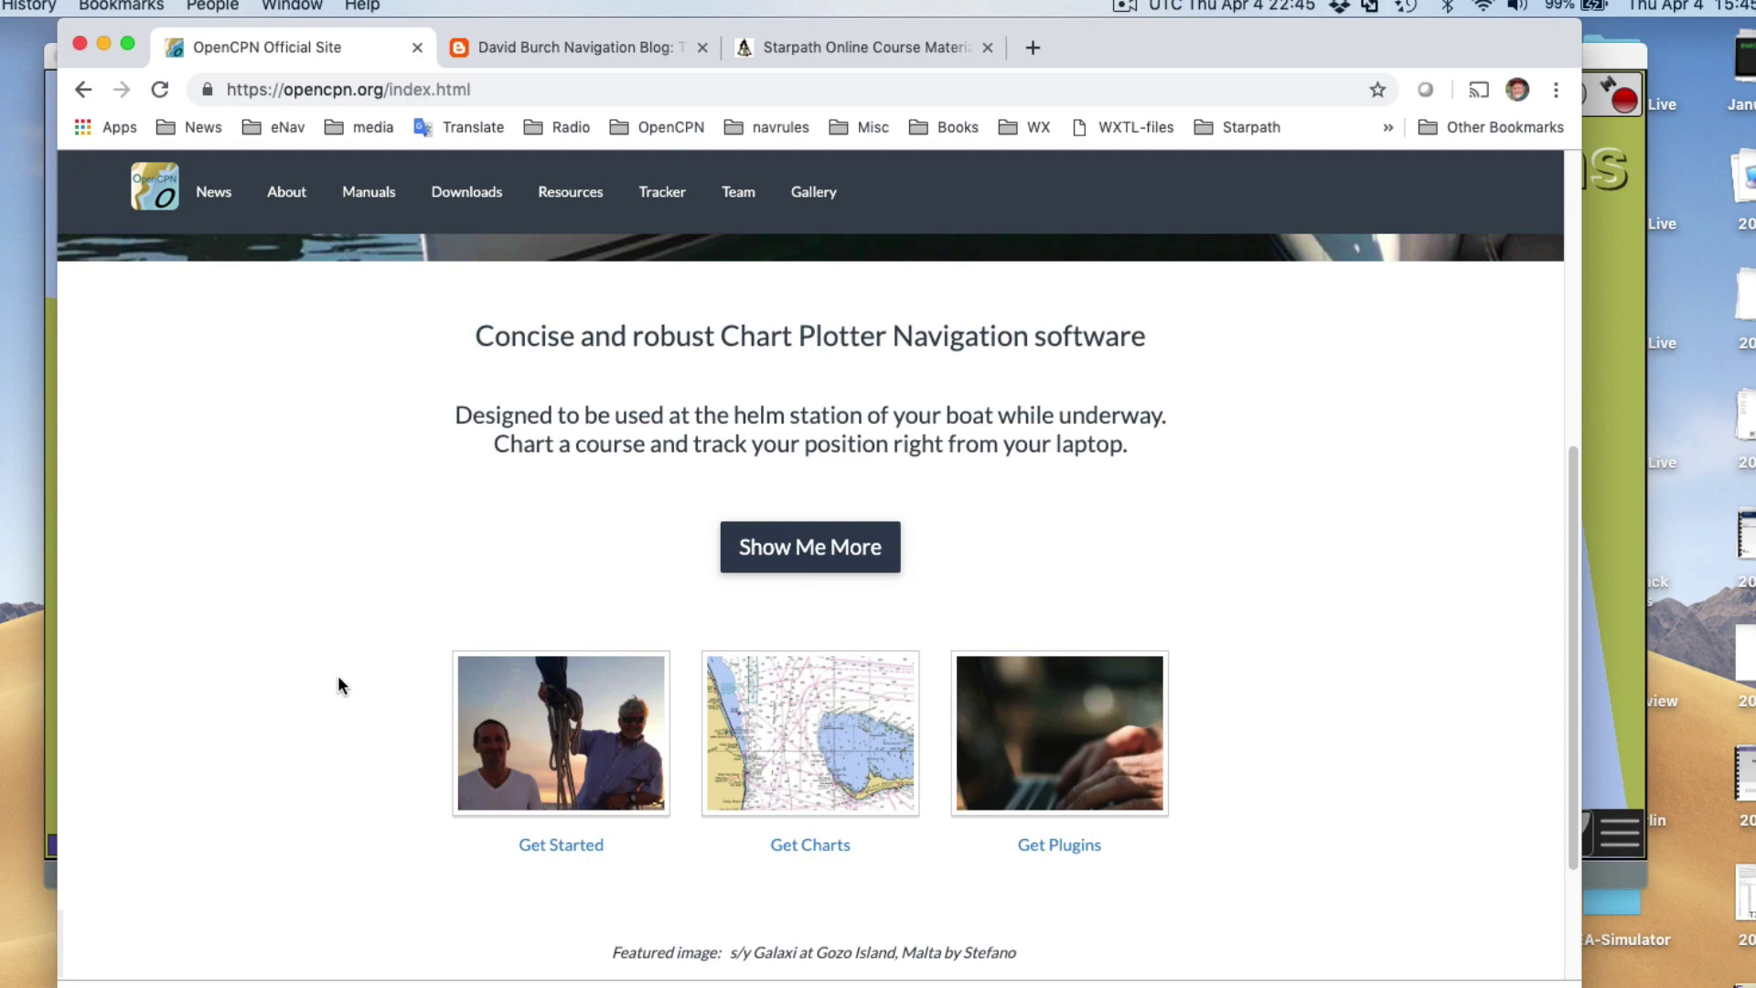
scroll(339, 681, "up", 6)
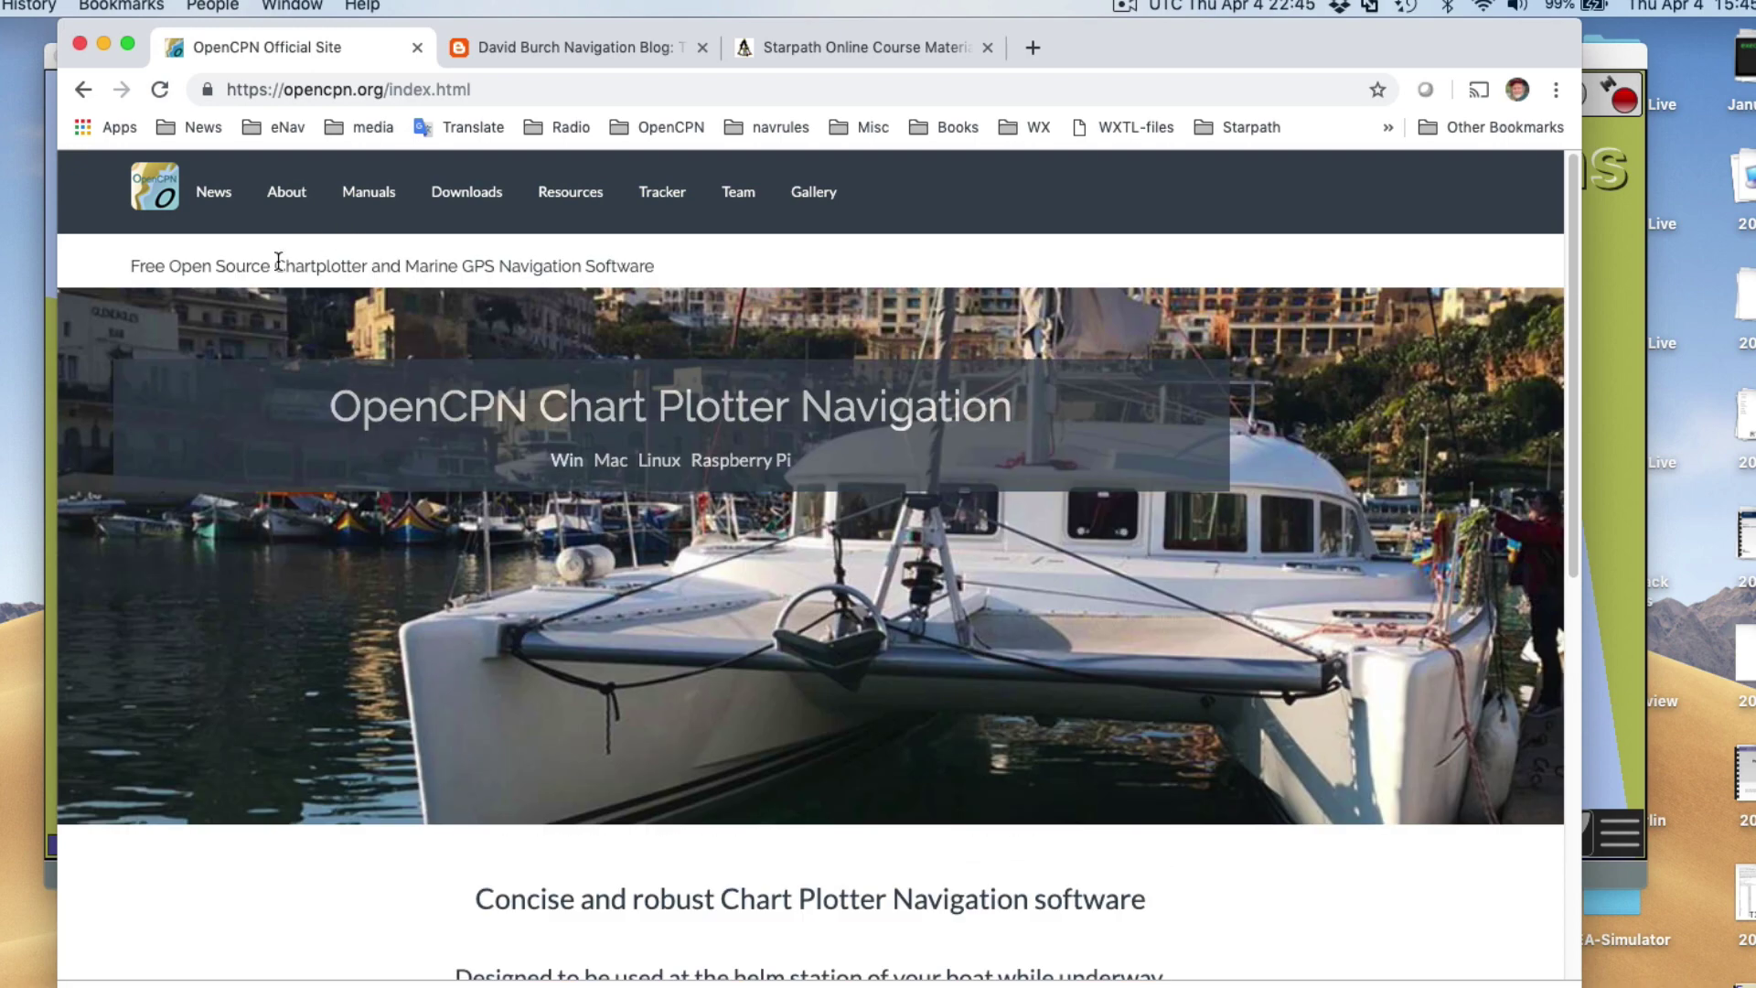
Step: Go via Downloads and Latest Plugins to the Chart Object Search page's setup packages
left_click(466, 194)
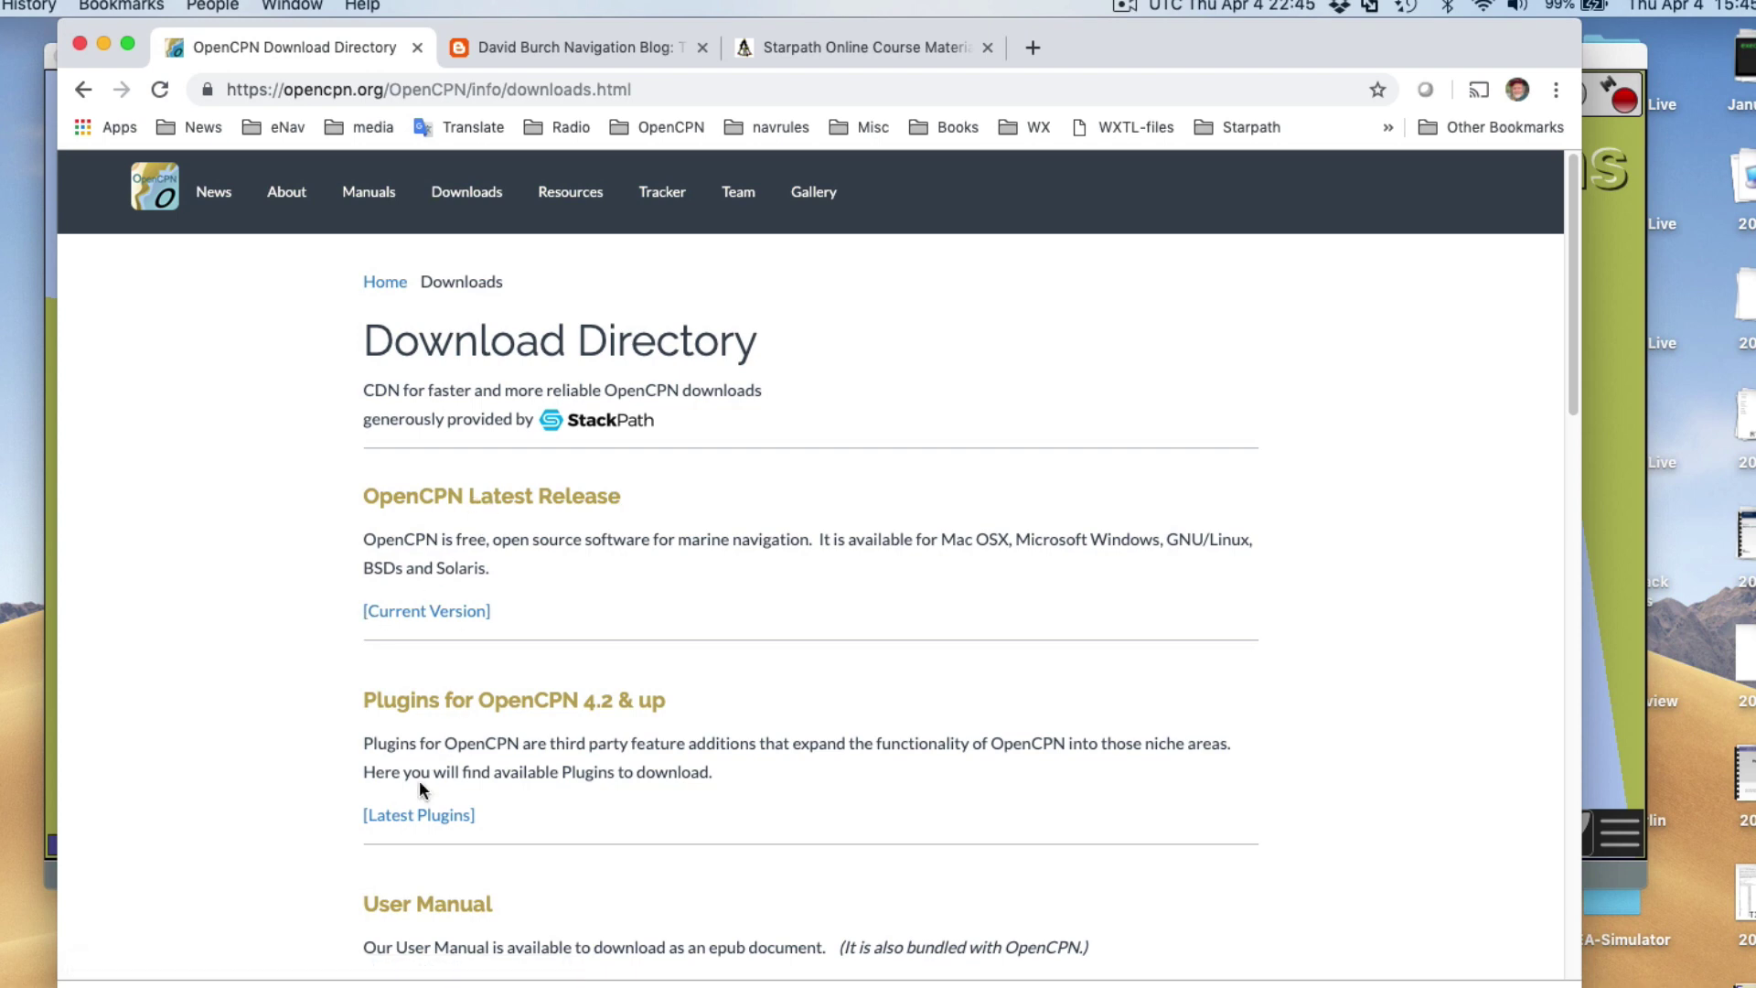
left_click(395, 826)
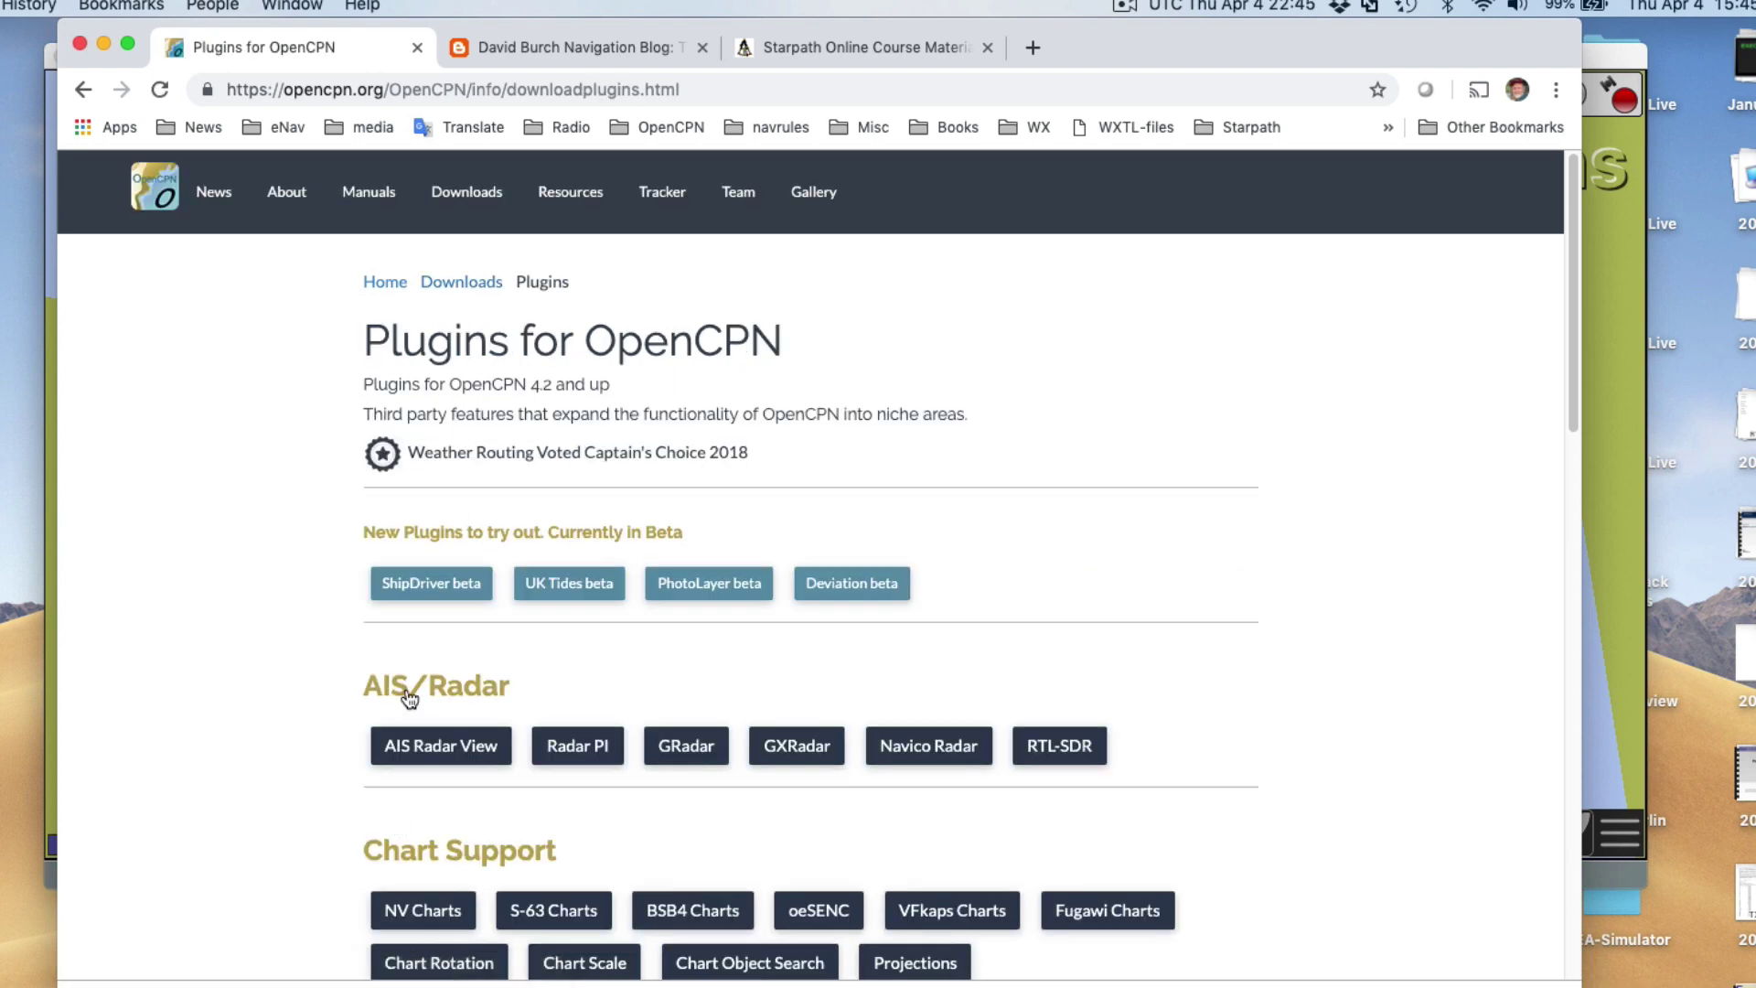
scroll(228, 748, "down", 5)
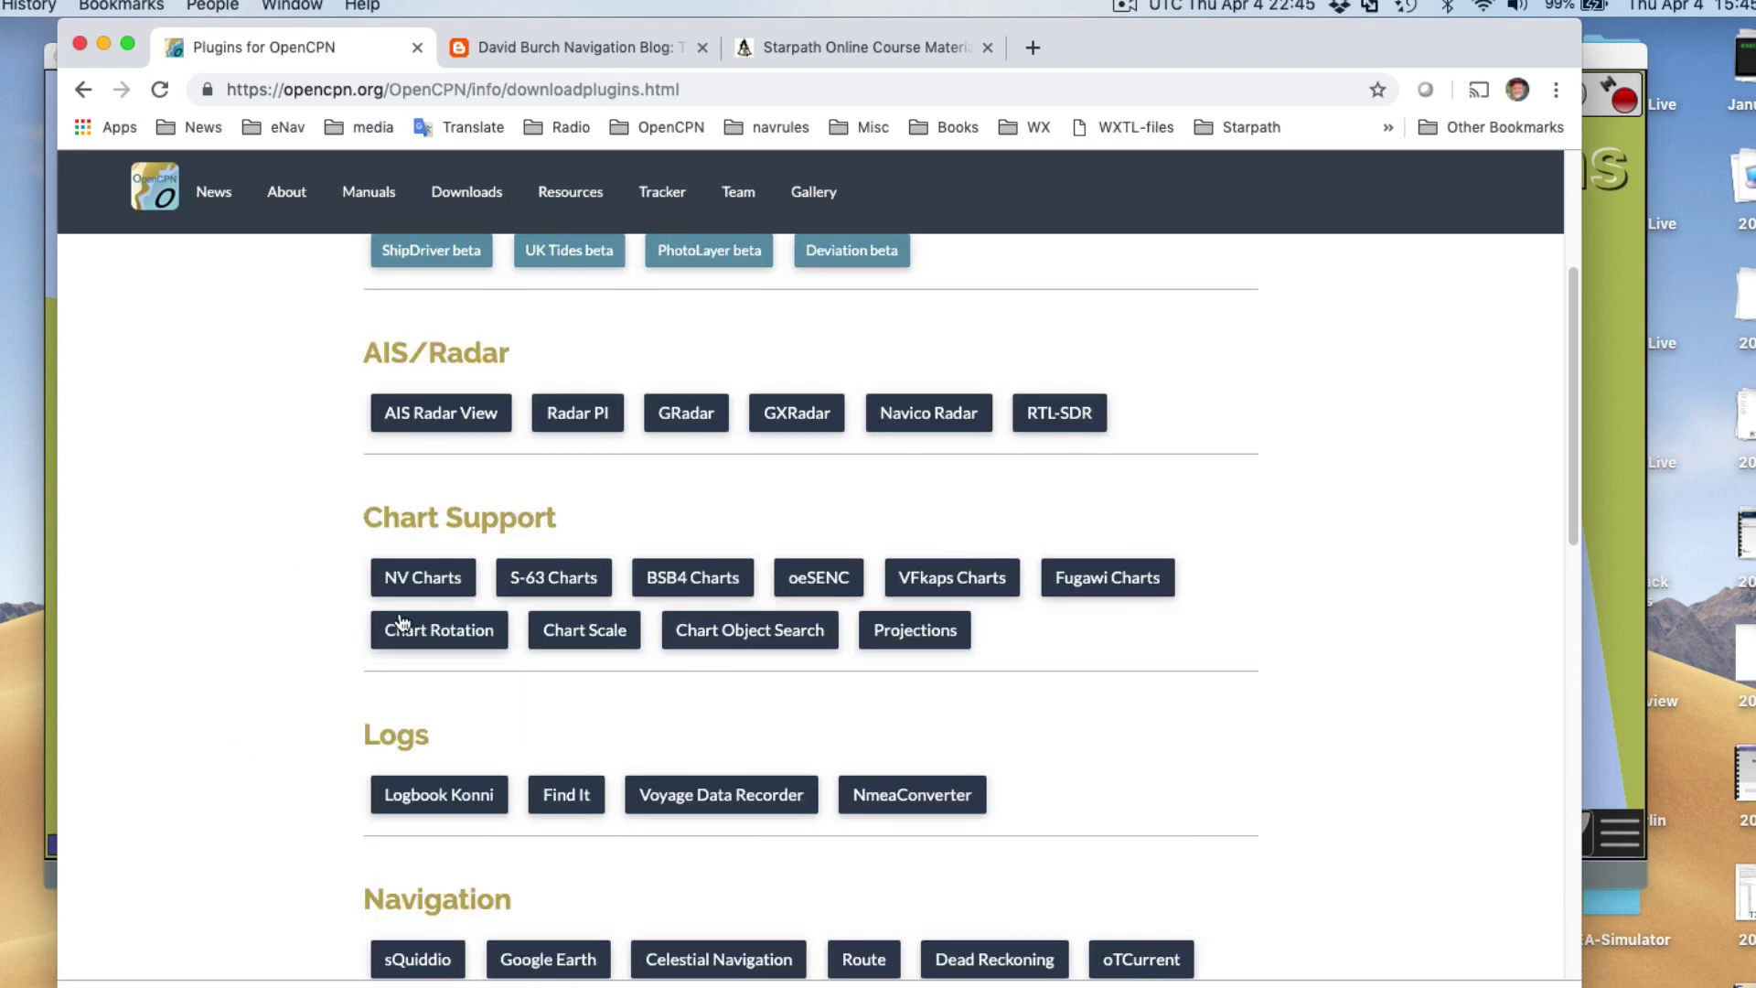
left_click(746, 640)
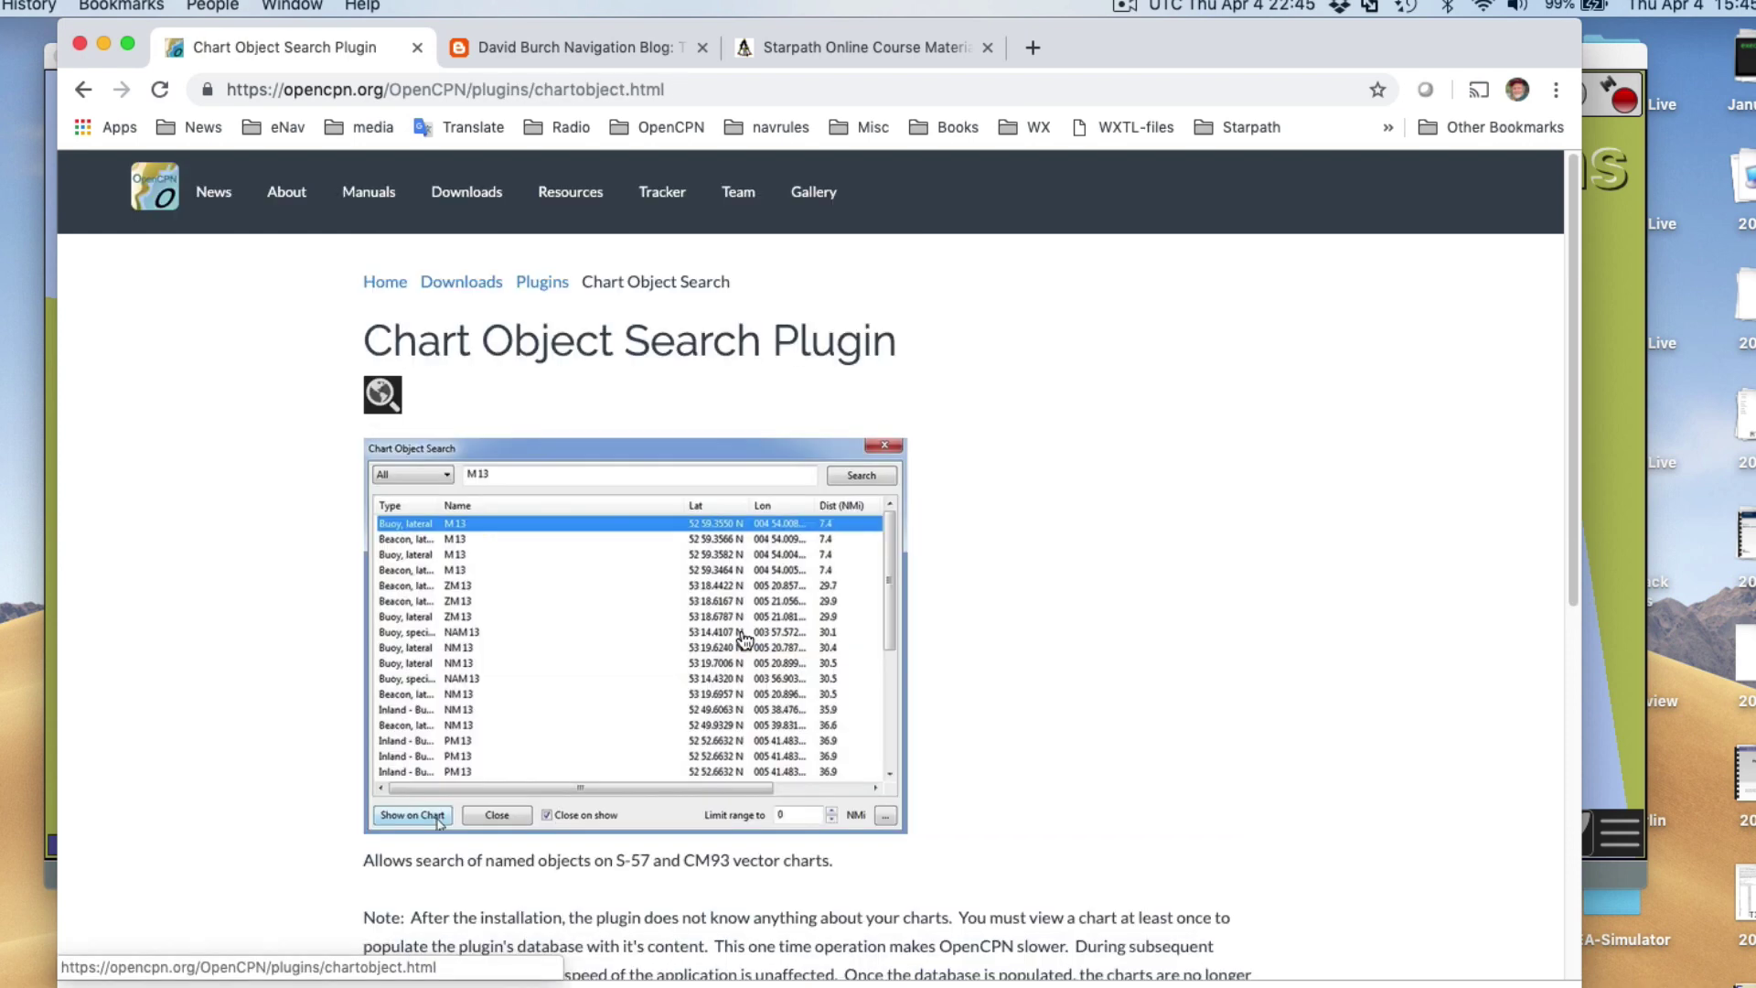
scroll(688, 754, "down", 7)
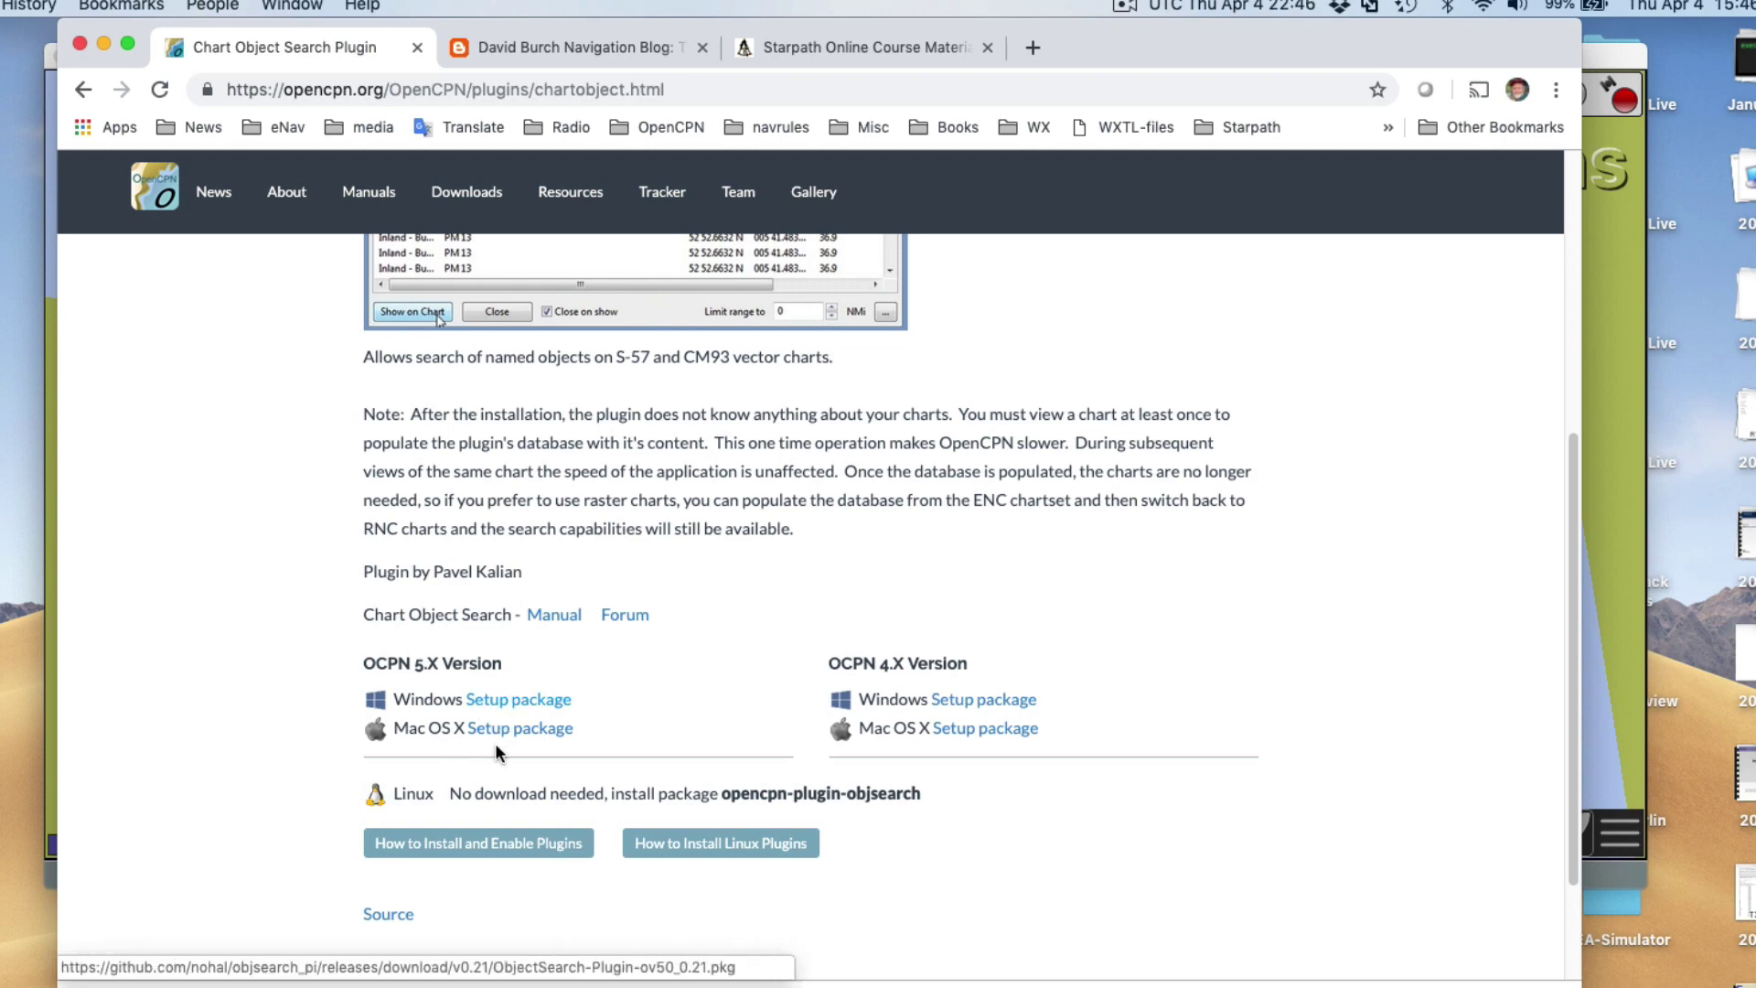
left_click_drag(1325, 29, 1364, 30)
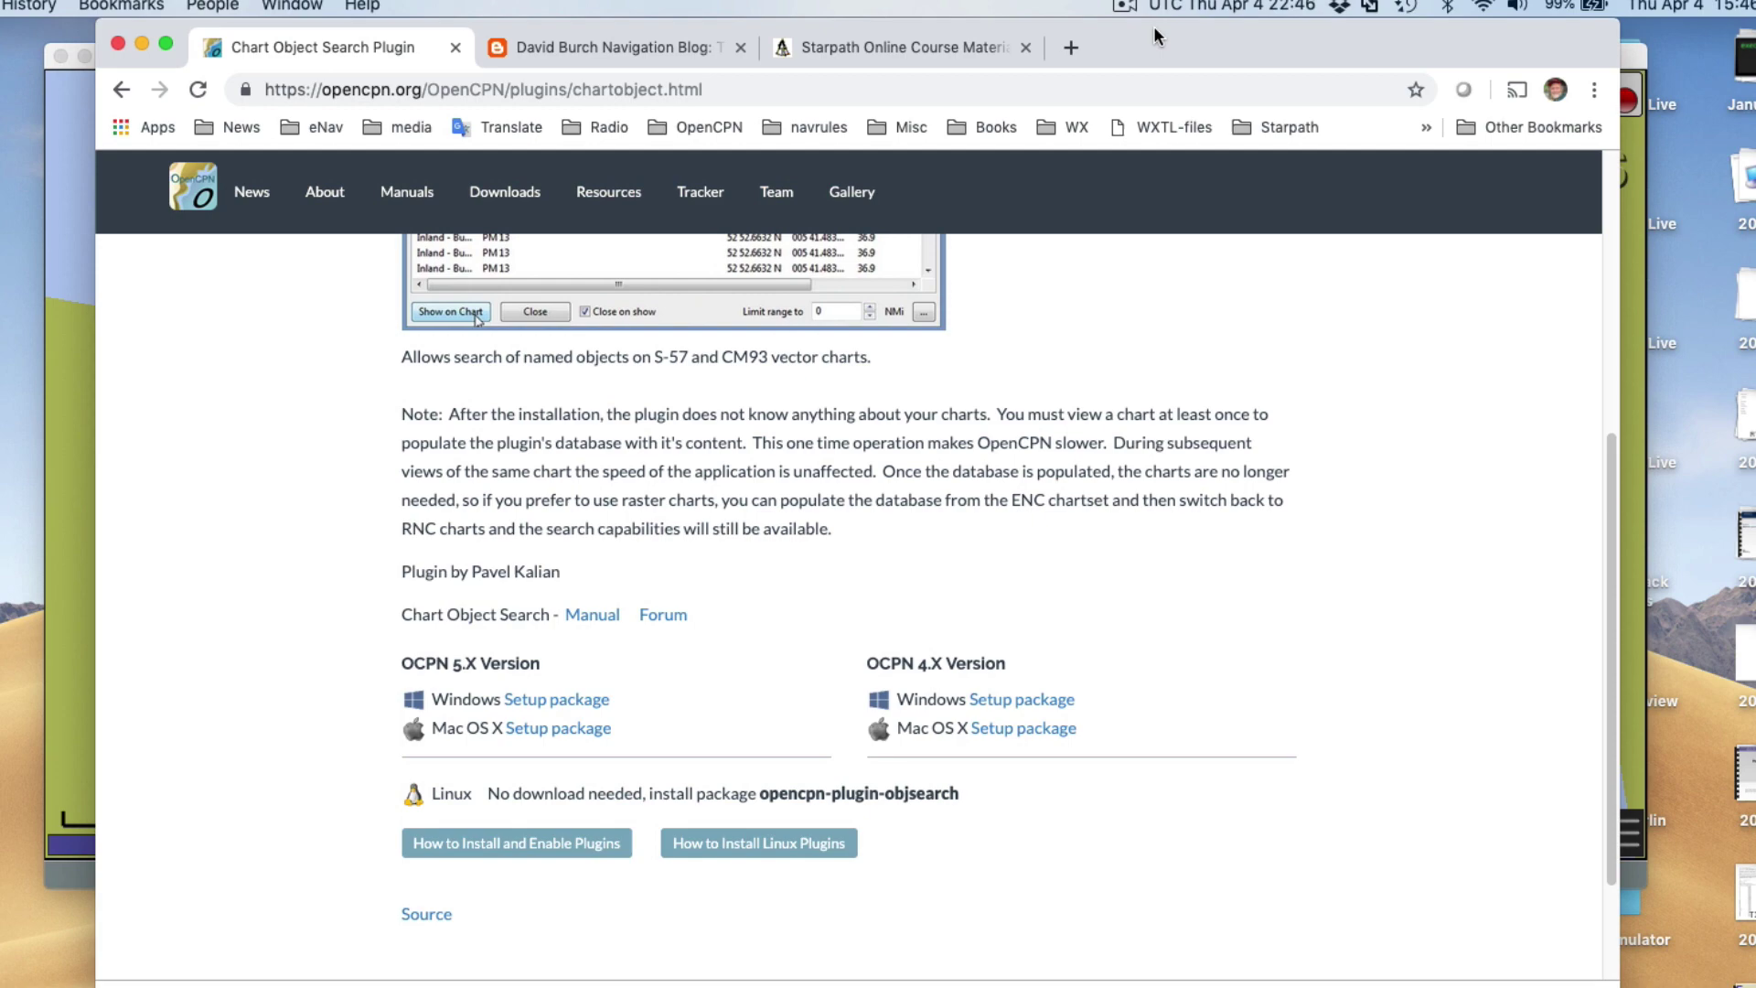
Step: Verify in Options > Plugins that ObjSearch 0.21 is enabled, then close Options
left_click_drag(1155, 25, 1188, 967)
left_click(871, 507)
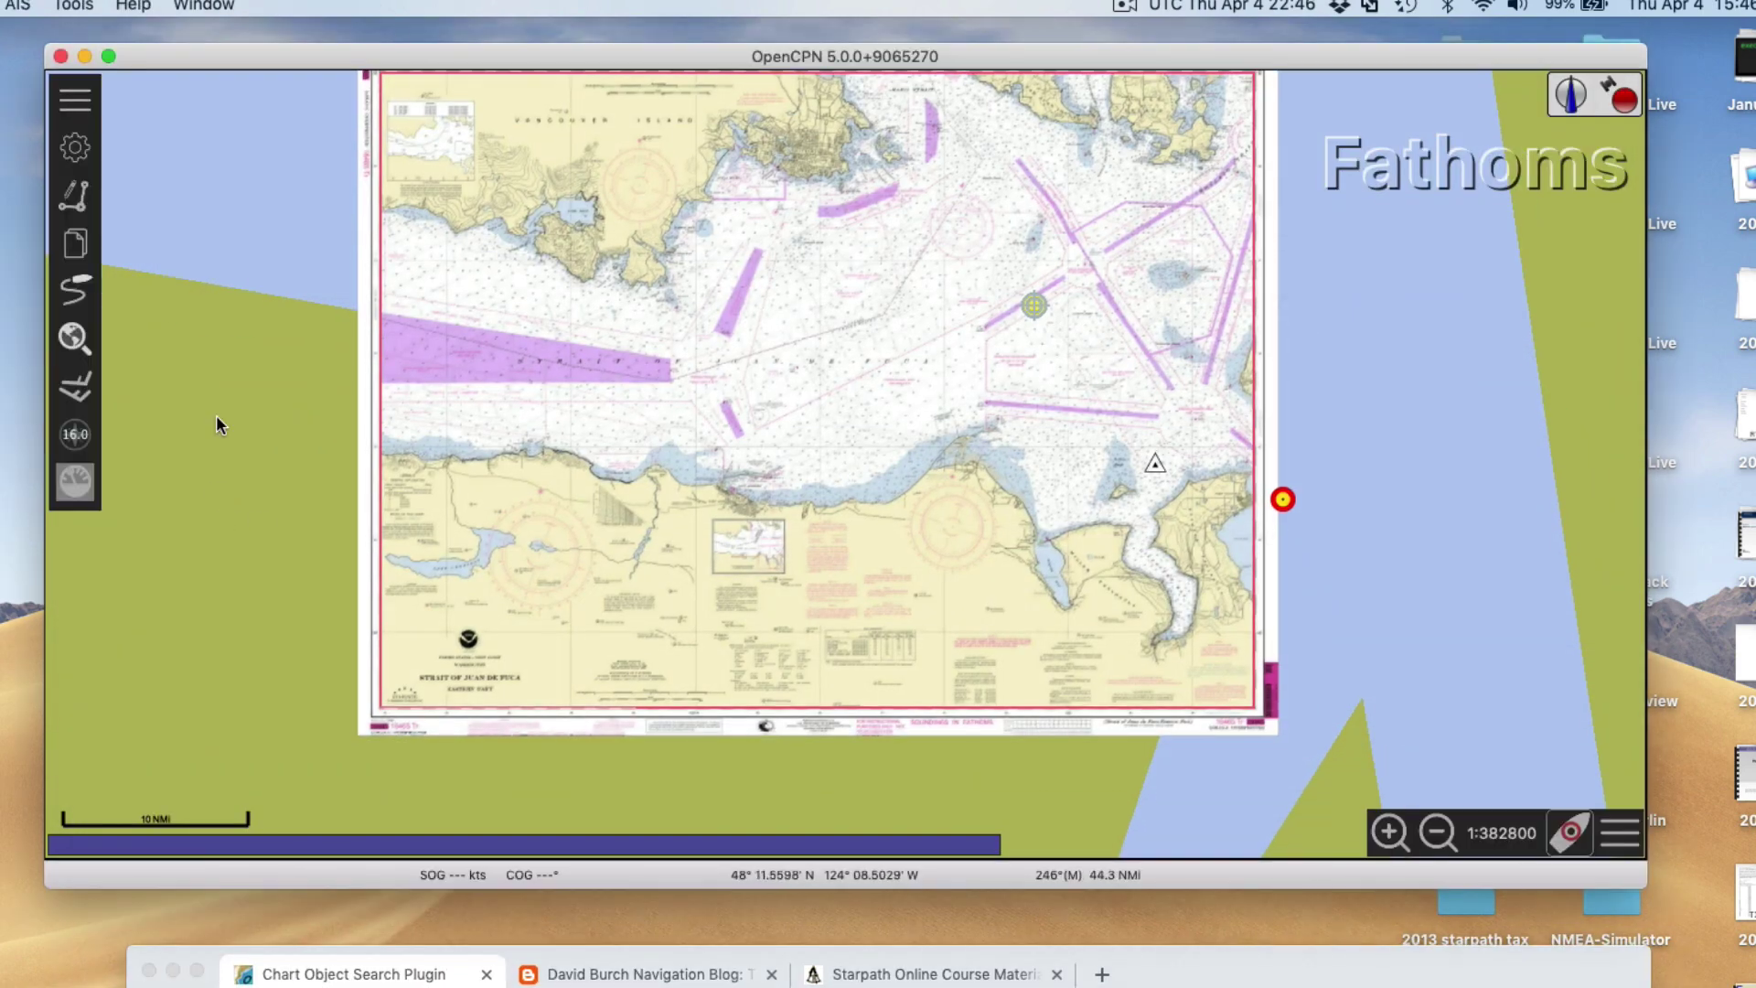
left_click(75, 150)
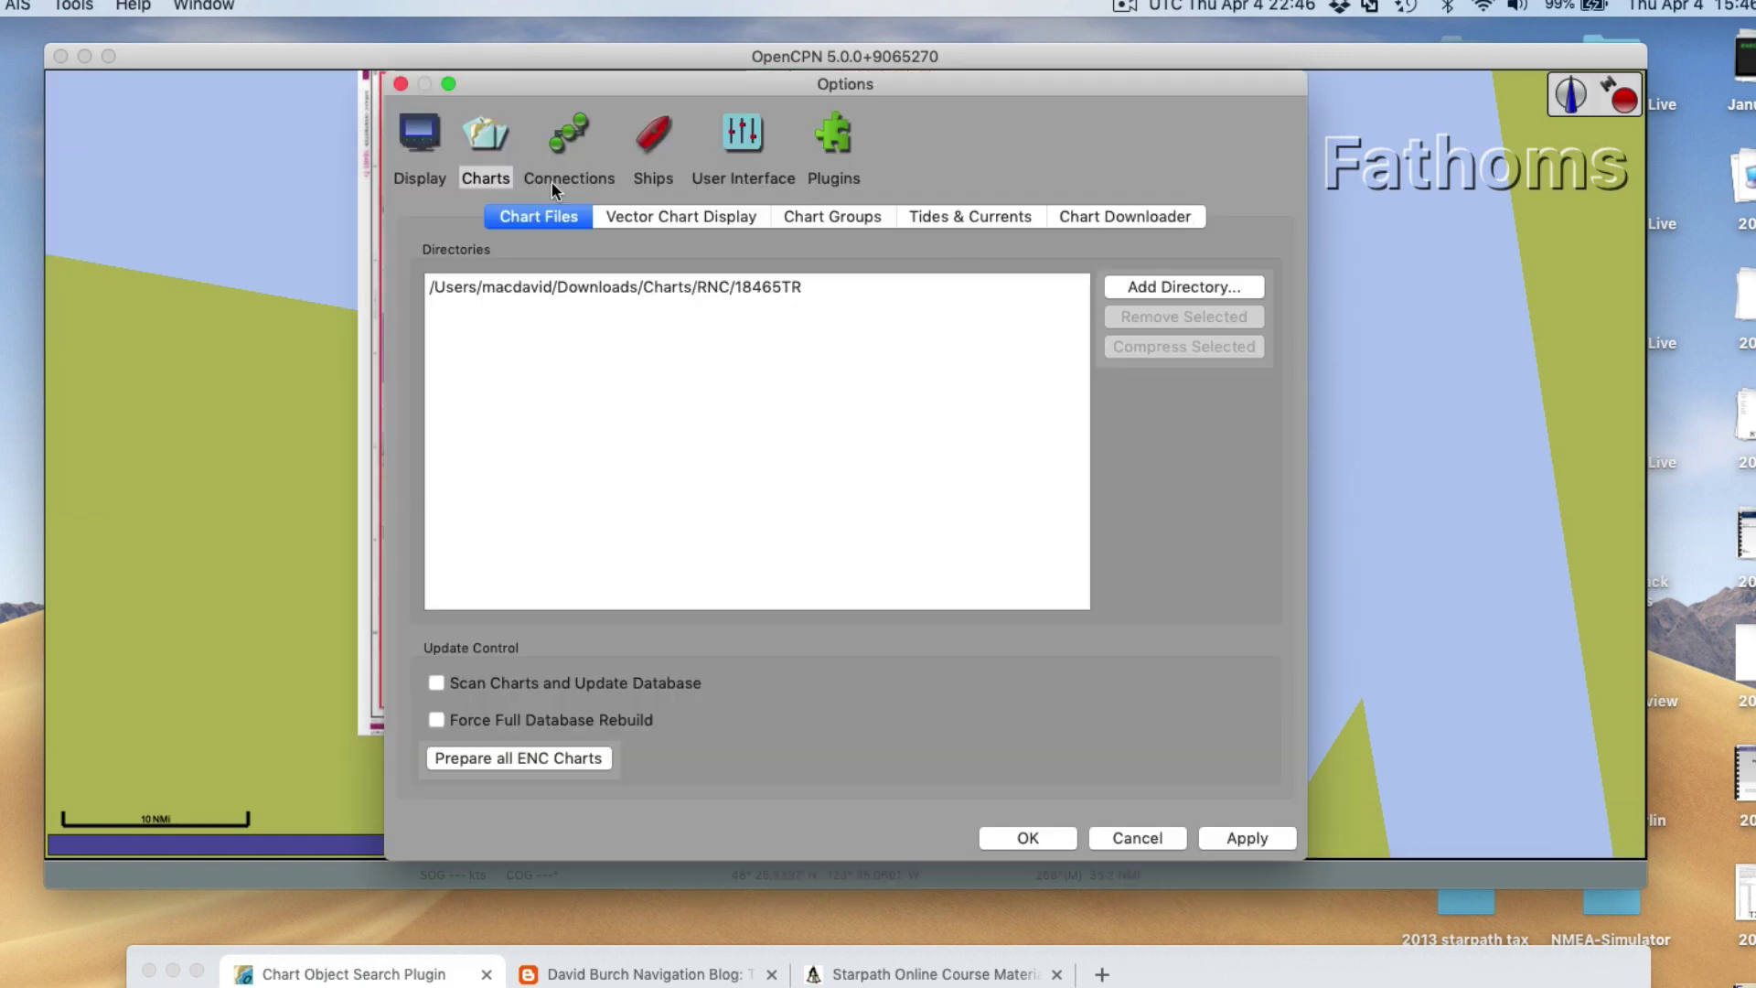
left_click(827, 146)
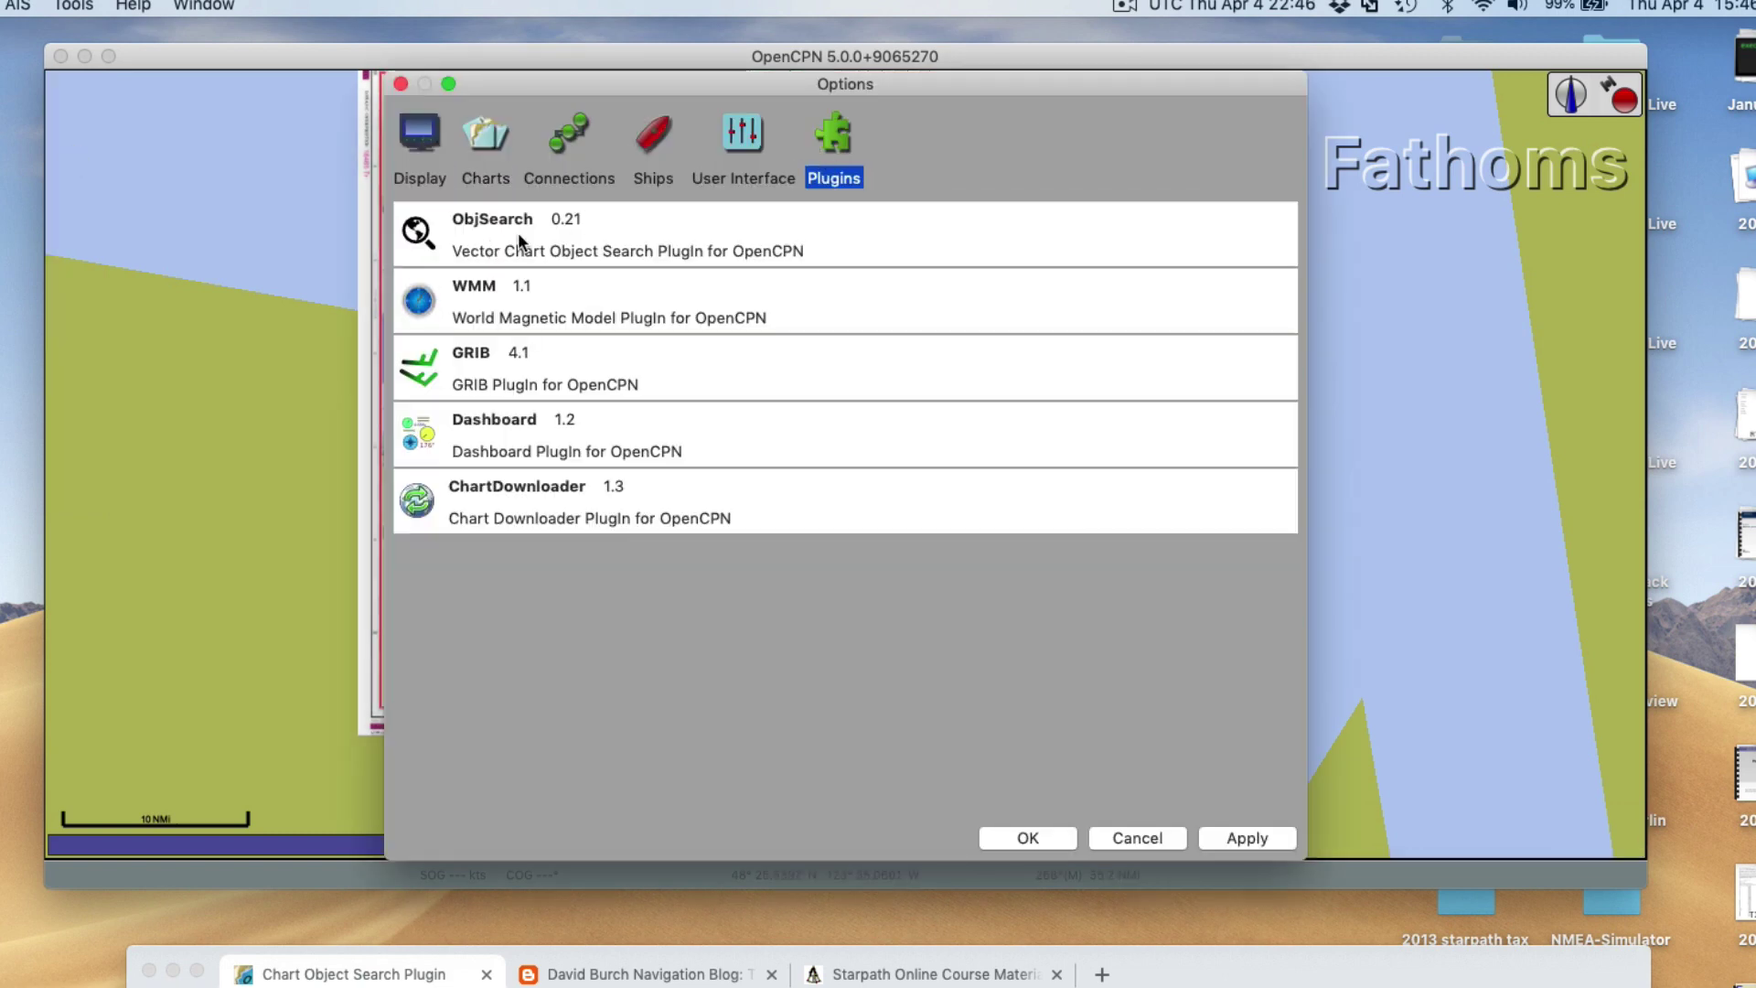
left_click(489, 236)
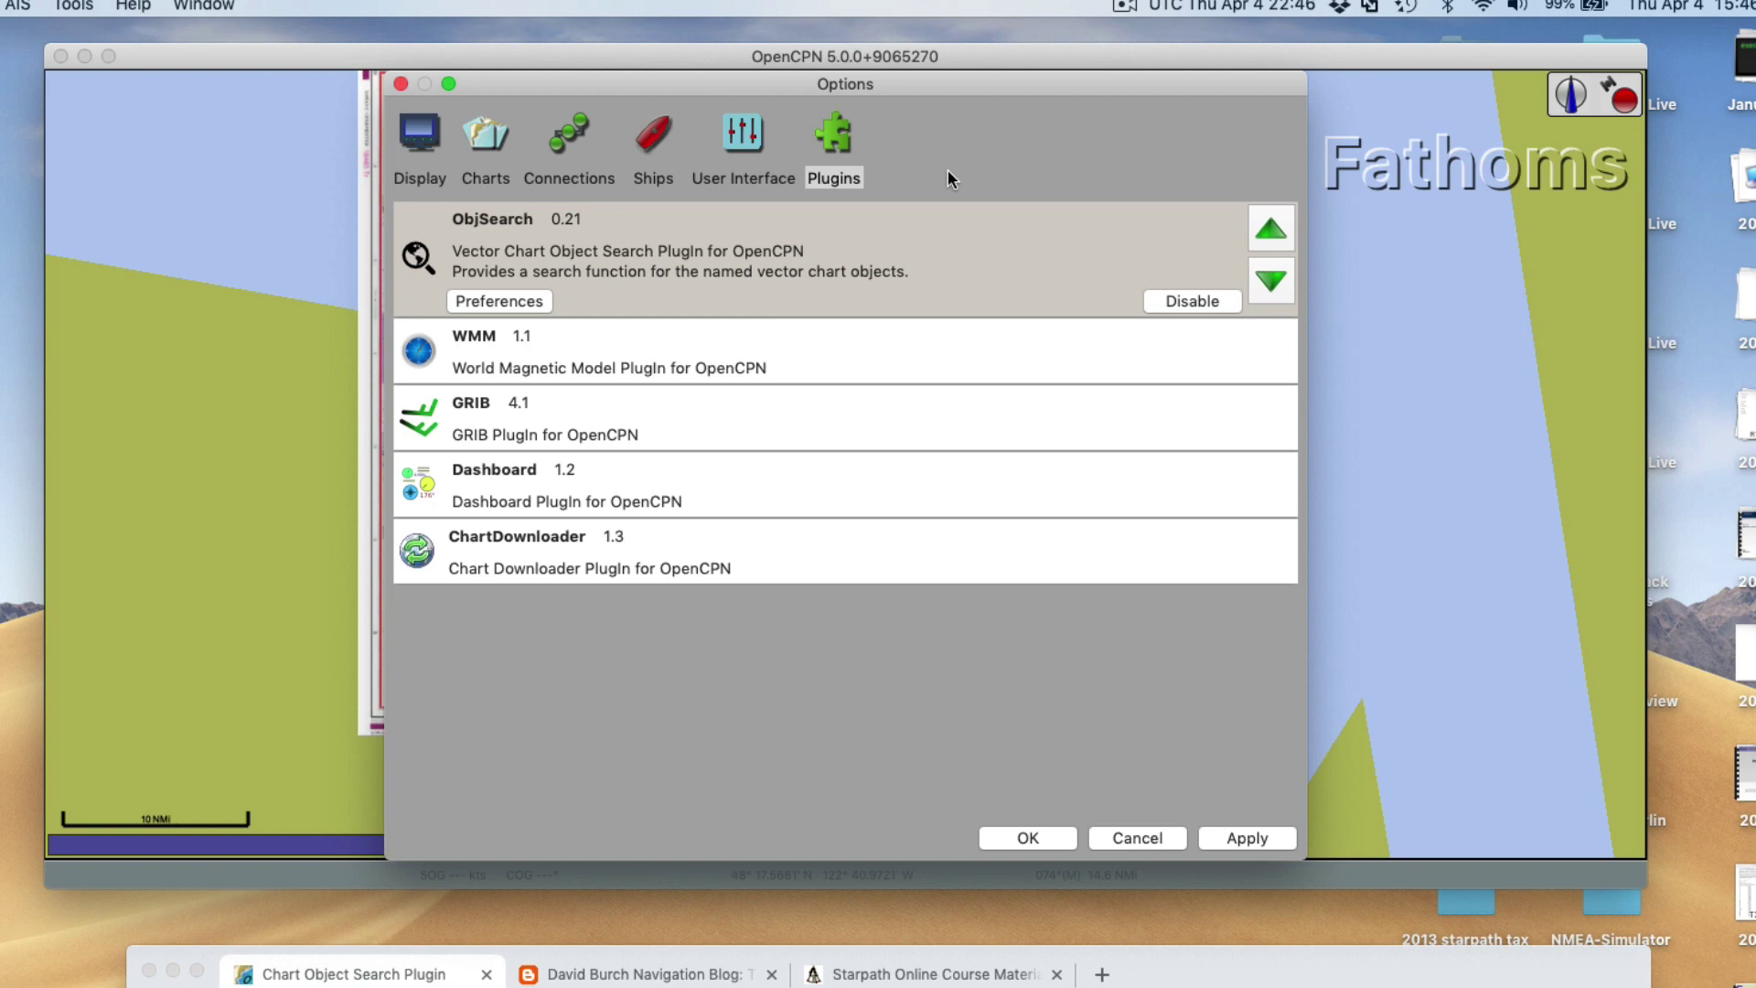
left_click(401, 83)
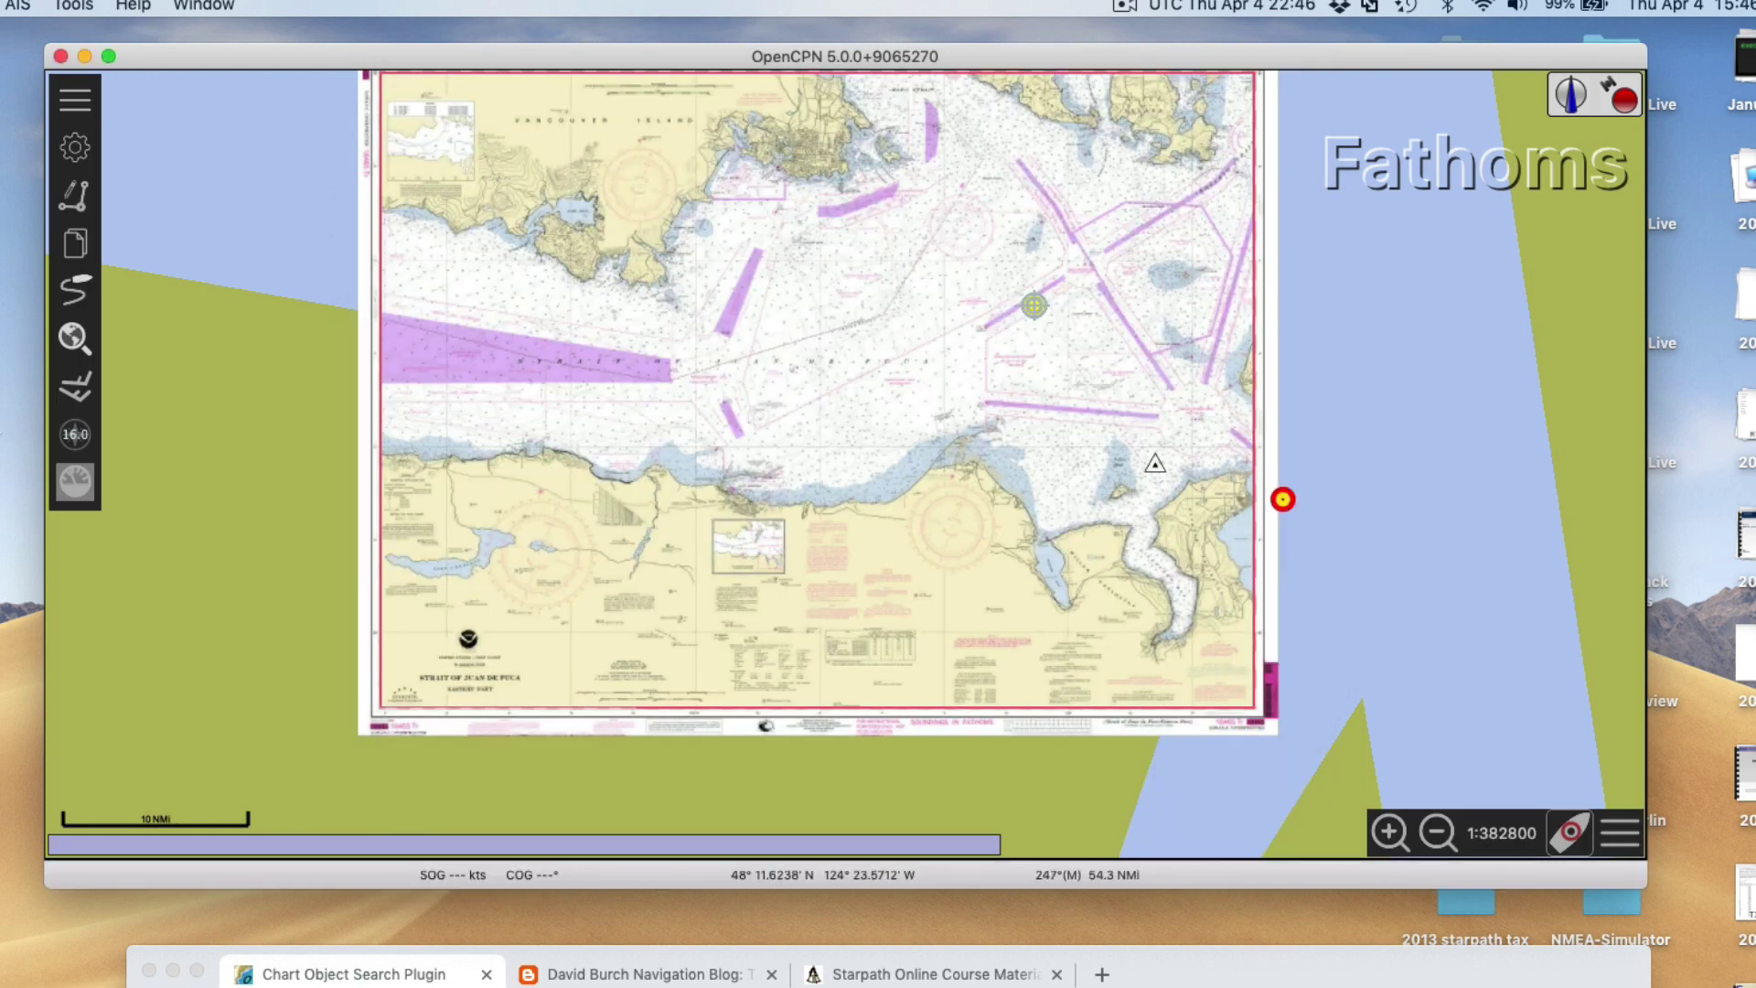
Step: Search all chart object types for 'ediz hook', then pan the chart down and right
left_click(72, 341)
left_click(663, 240)
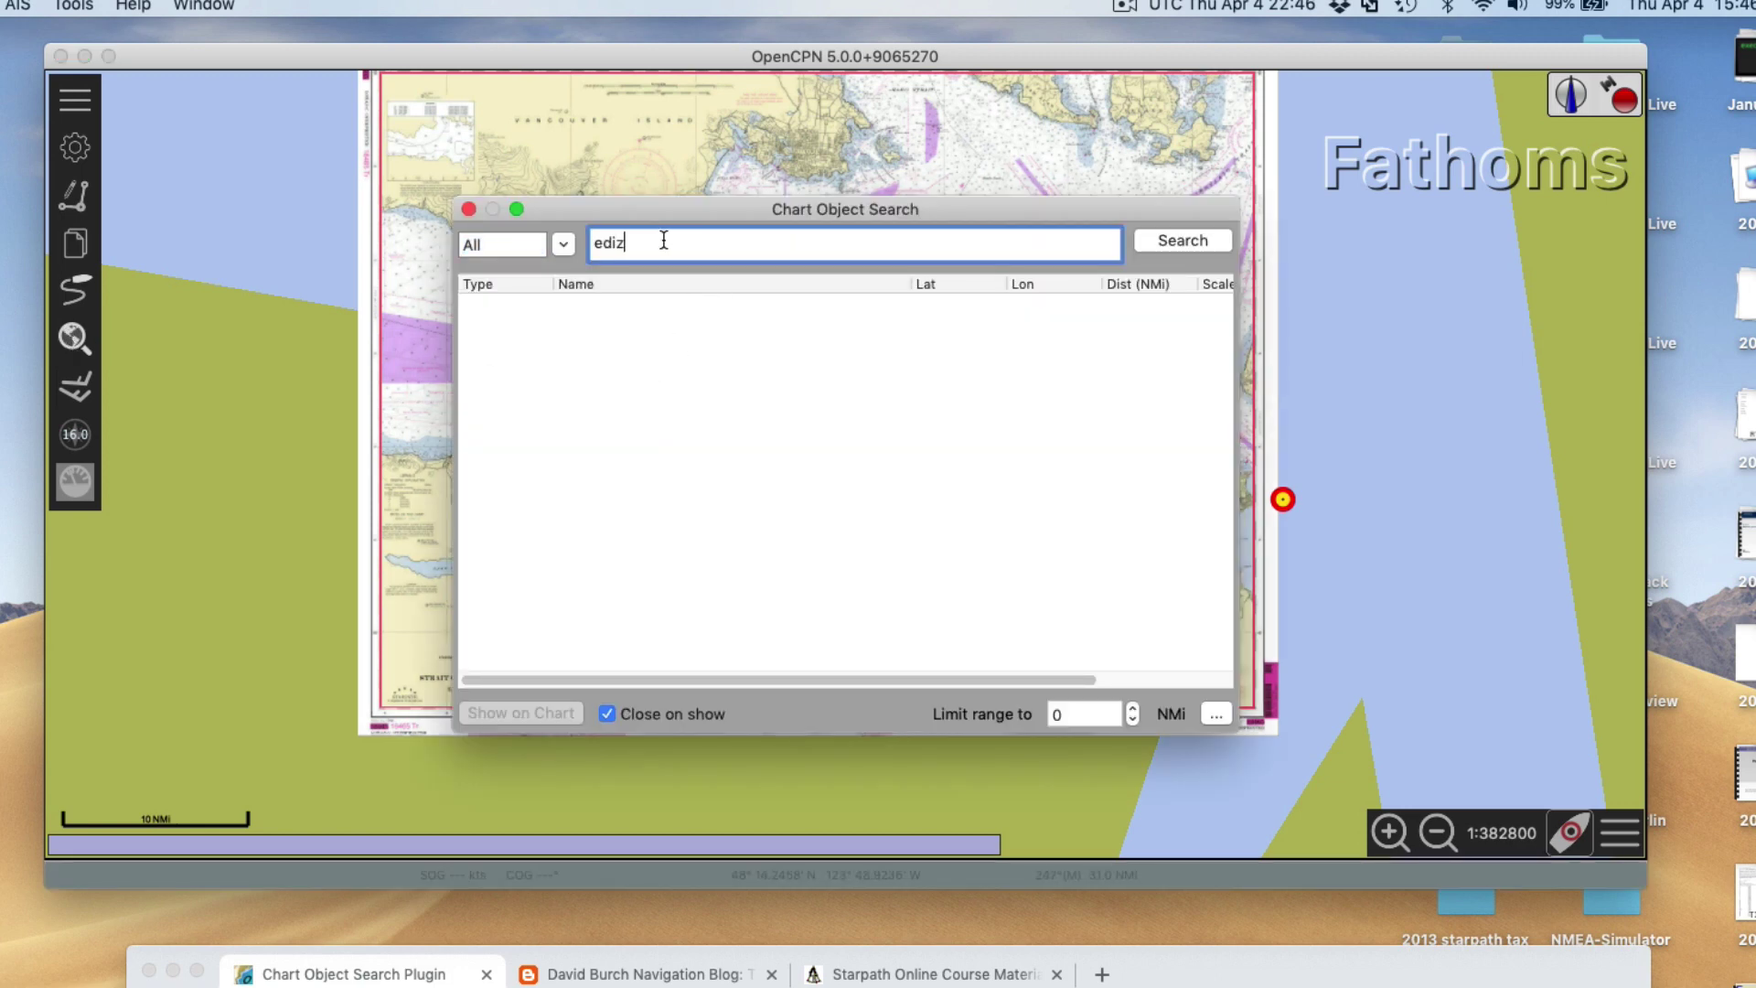
left_click(689, 237)
type("hook")
left_click(1185, 240)
left_click_drag(621, 124, 844, 440)
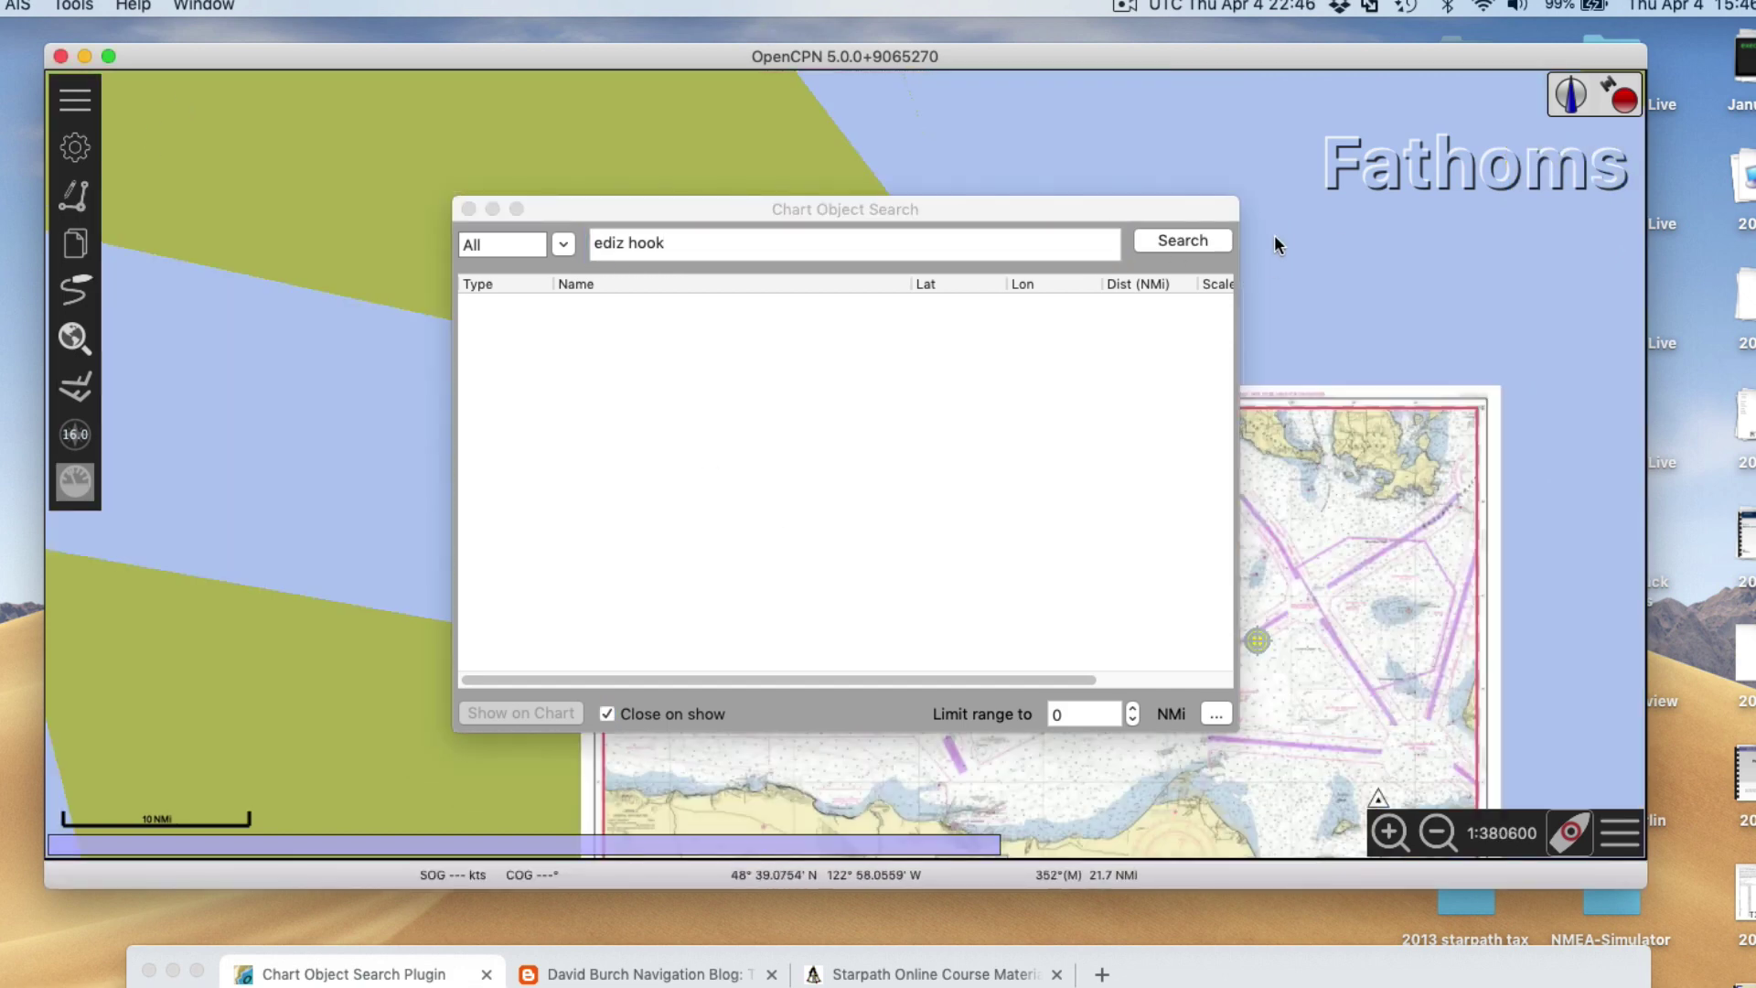
Step: Close the object search and check the 18465TR directory under Options > Charts > Chart Files
left_click(468, 210)
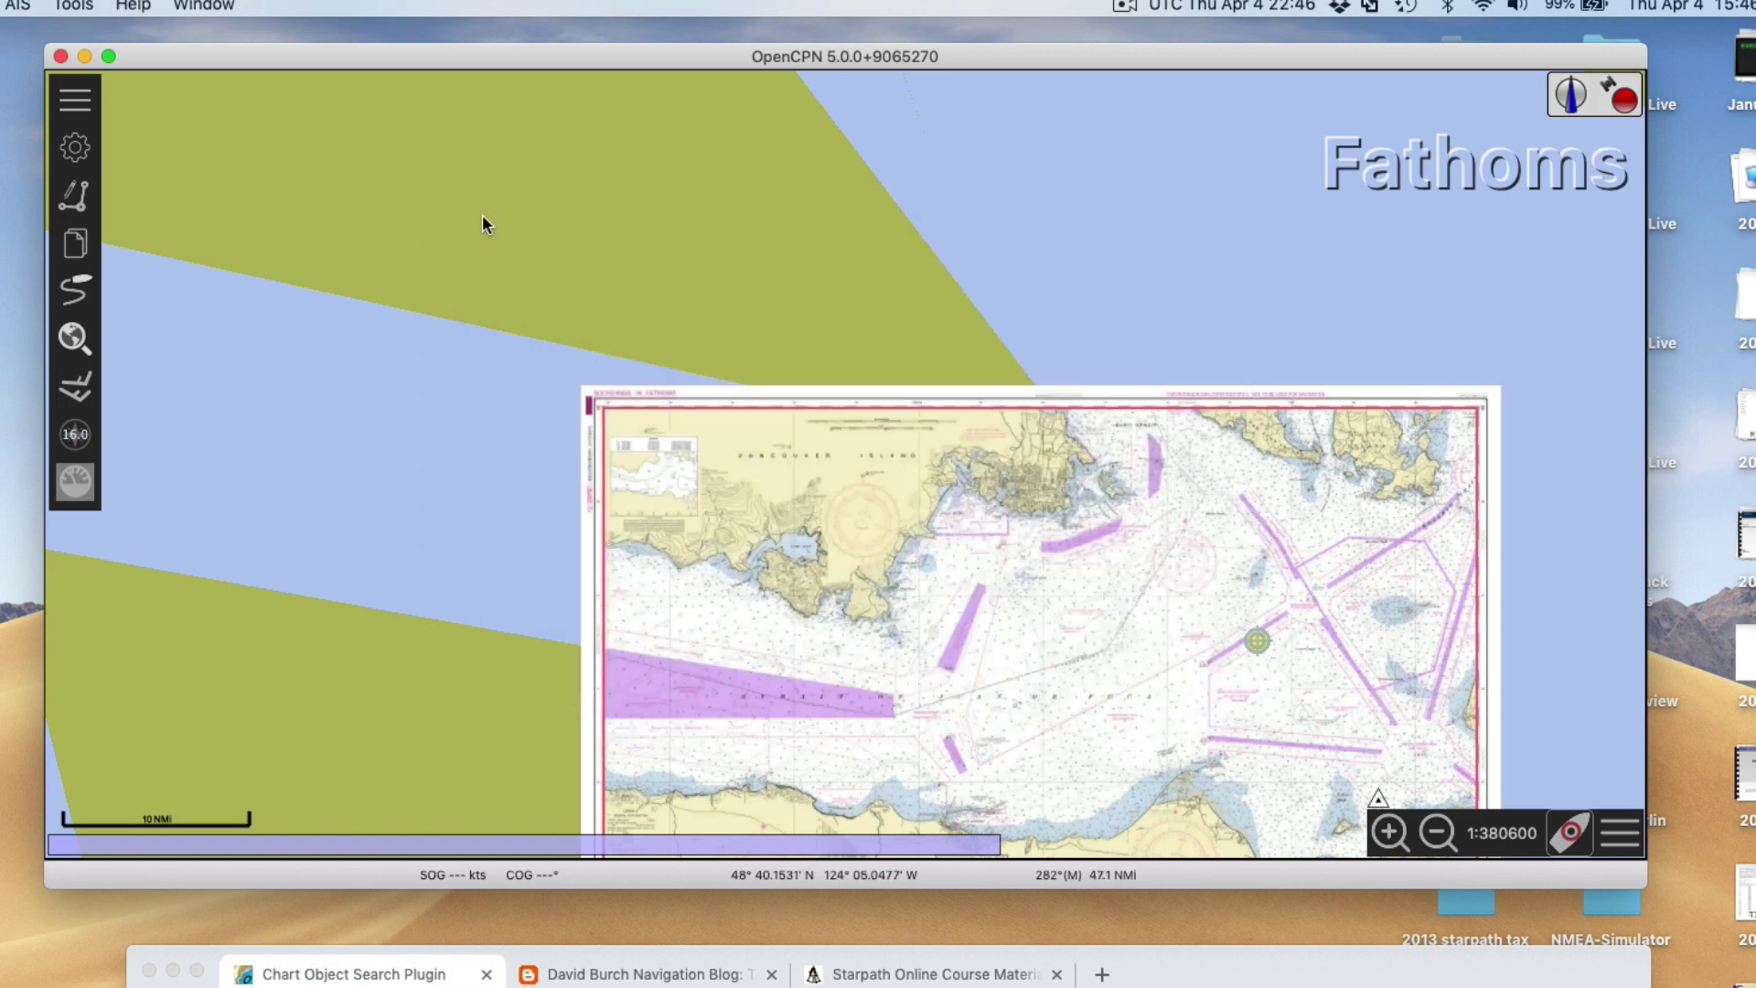
left_click(84, 151)
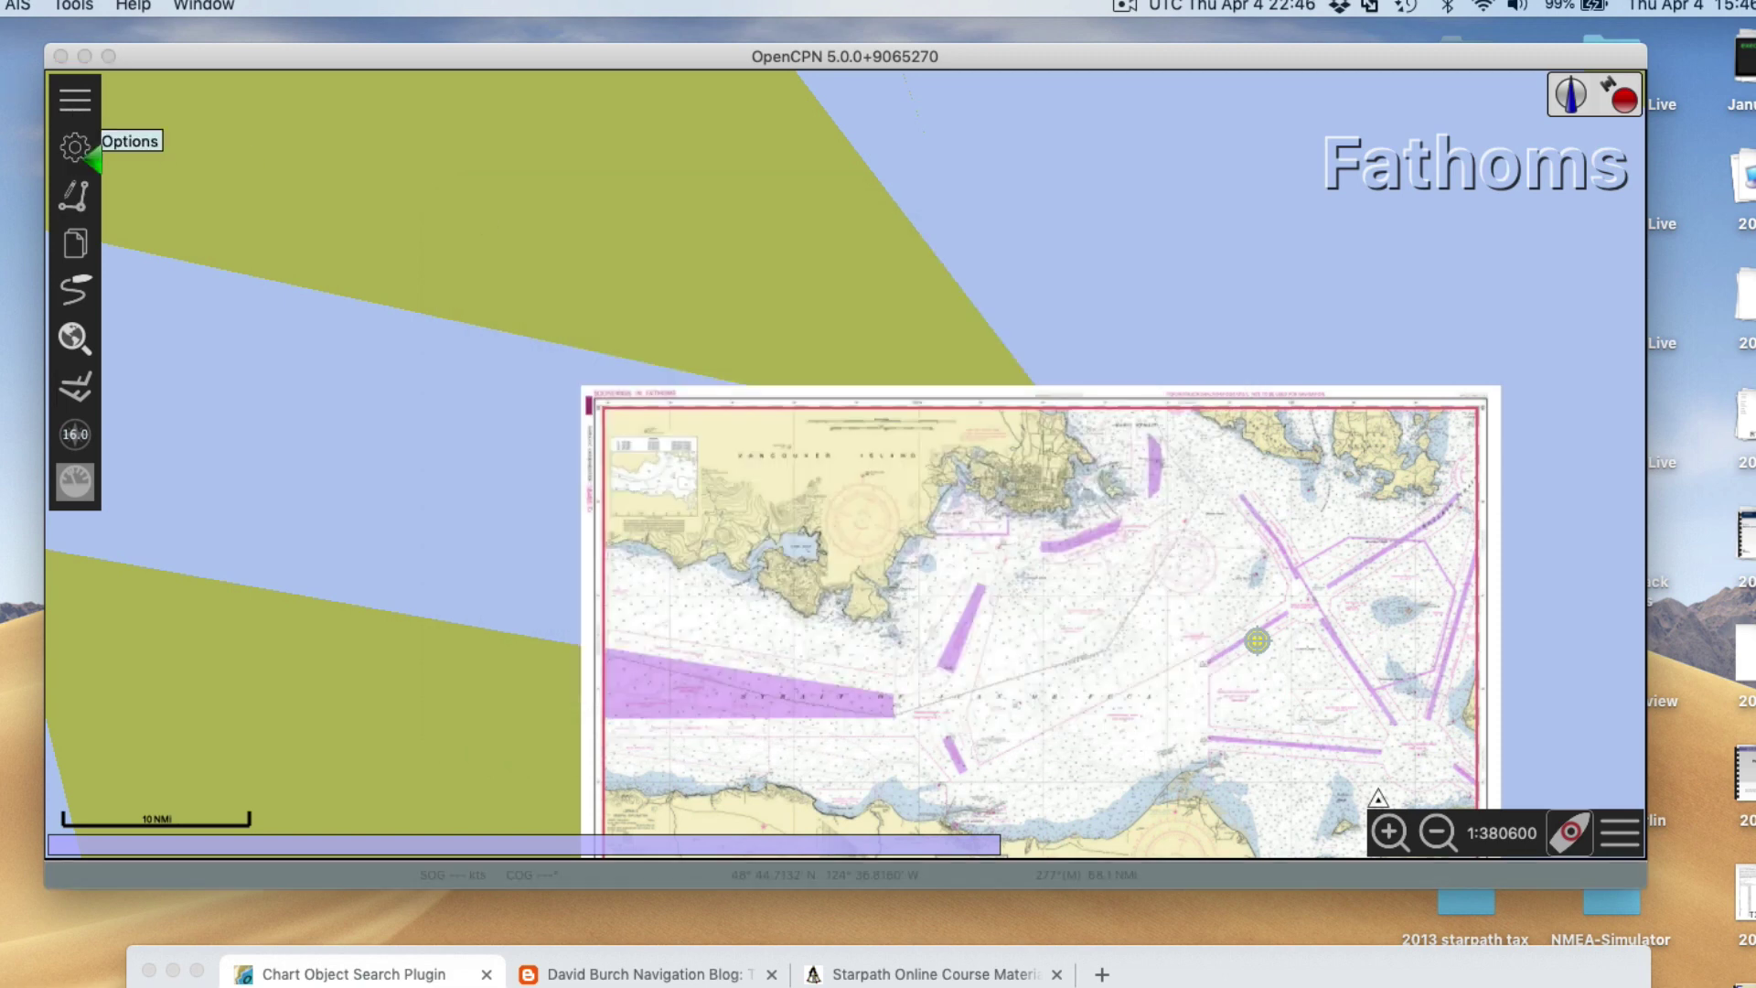
left_click(512, 165)
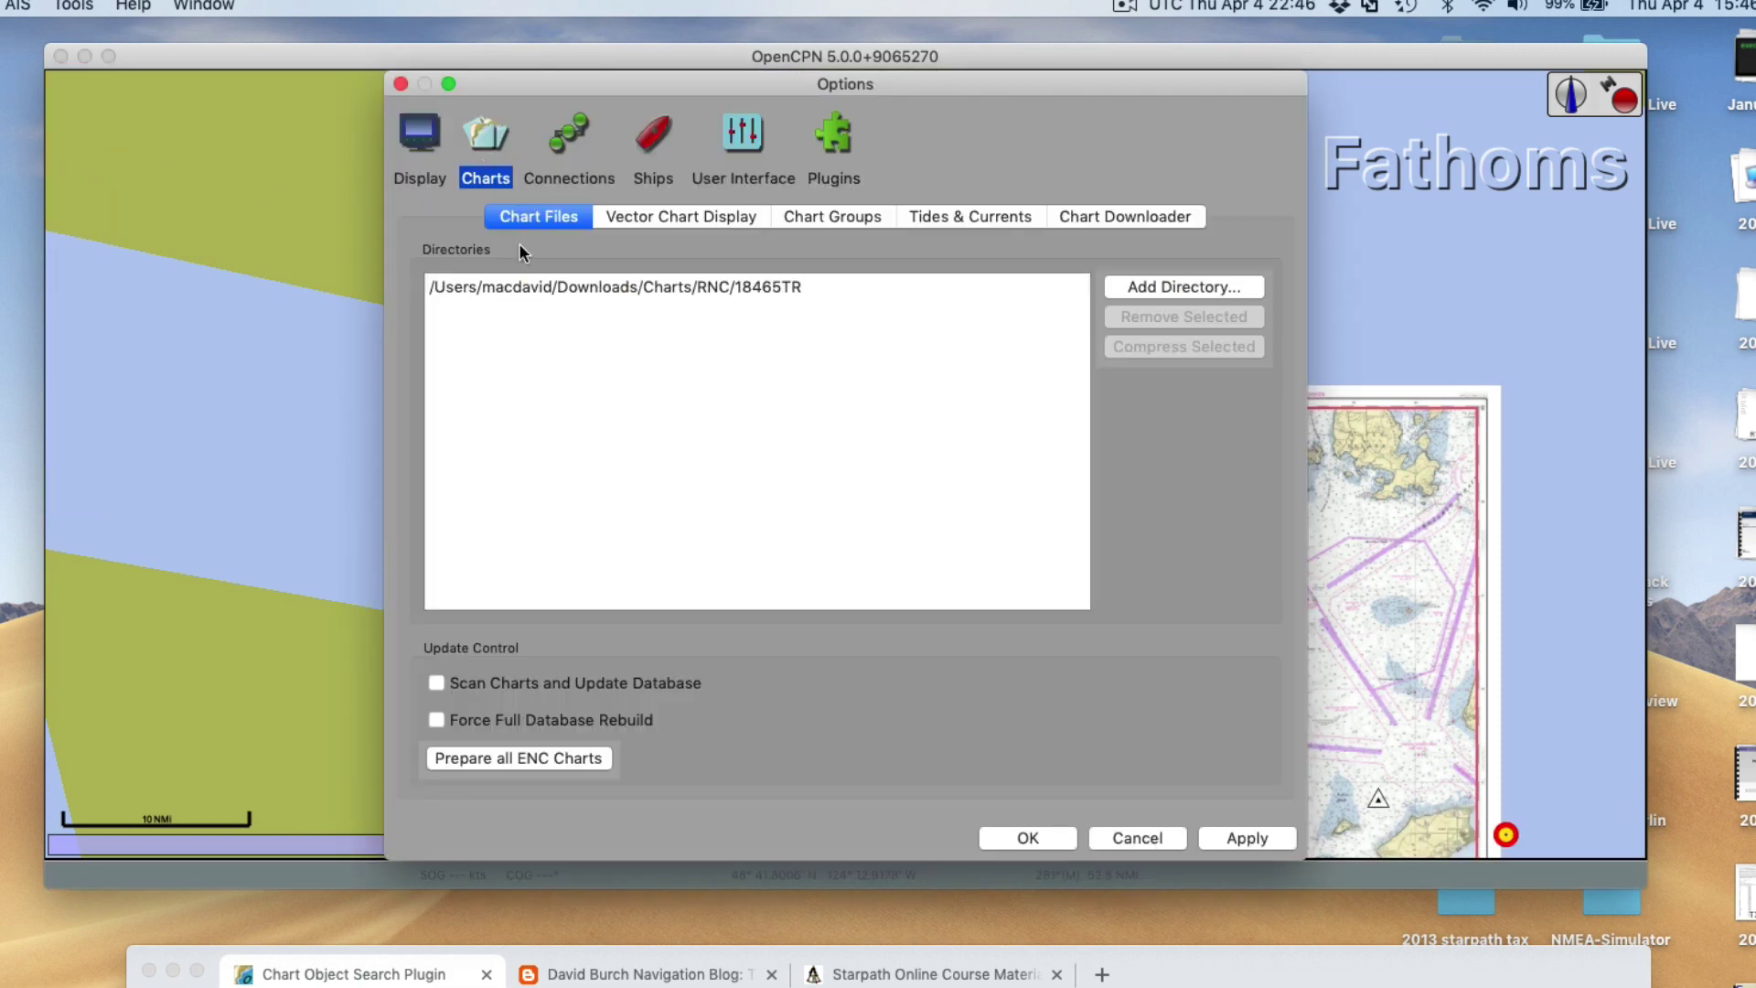
left_click(730, 288)
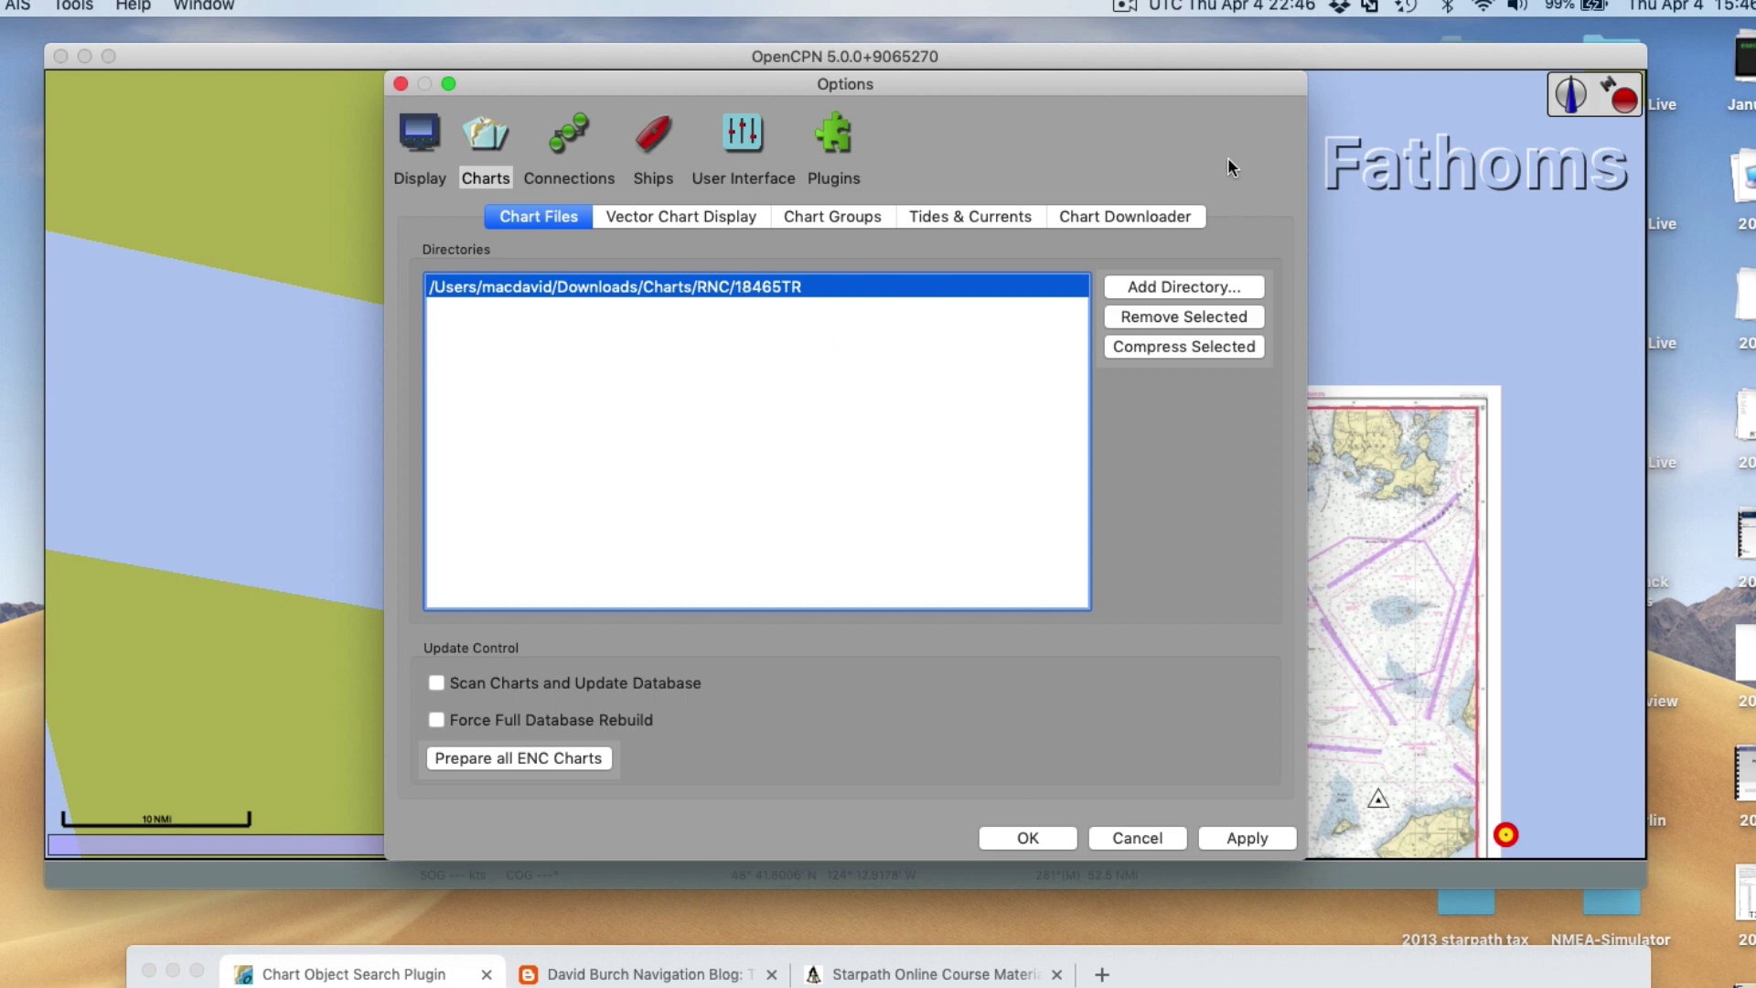
left_click(401, 83)
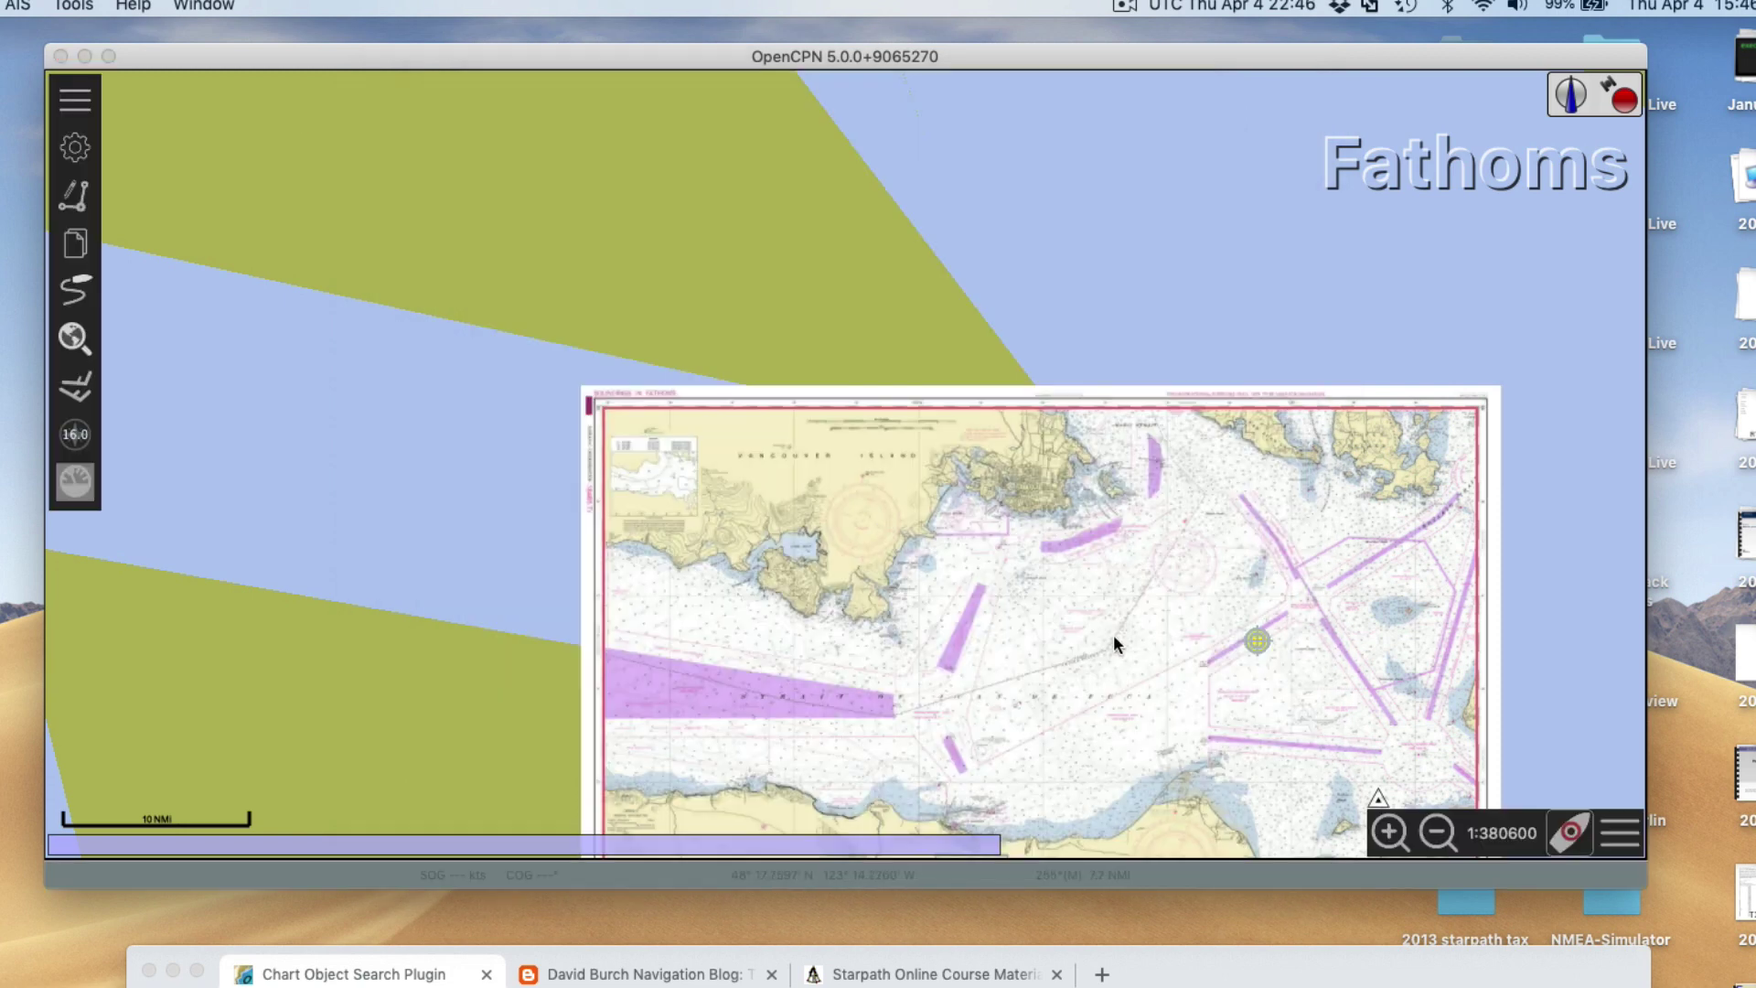
Step: Recentre the chart and reopen Chart Object Search on 'ediz hook'
left_click_drag(1112, 634, 875, 392)
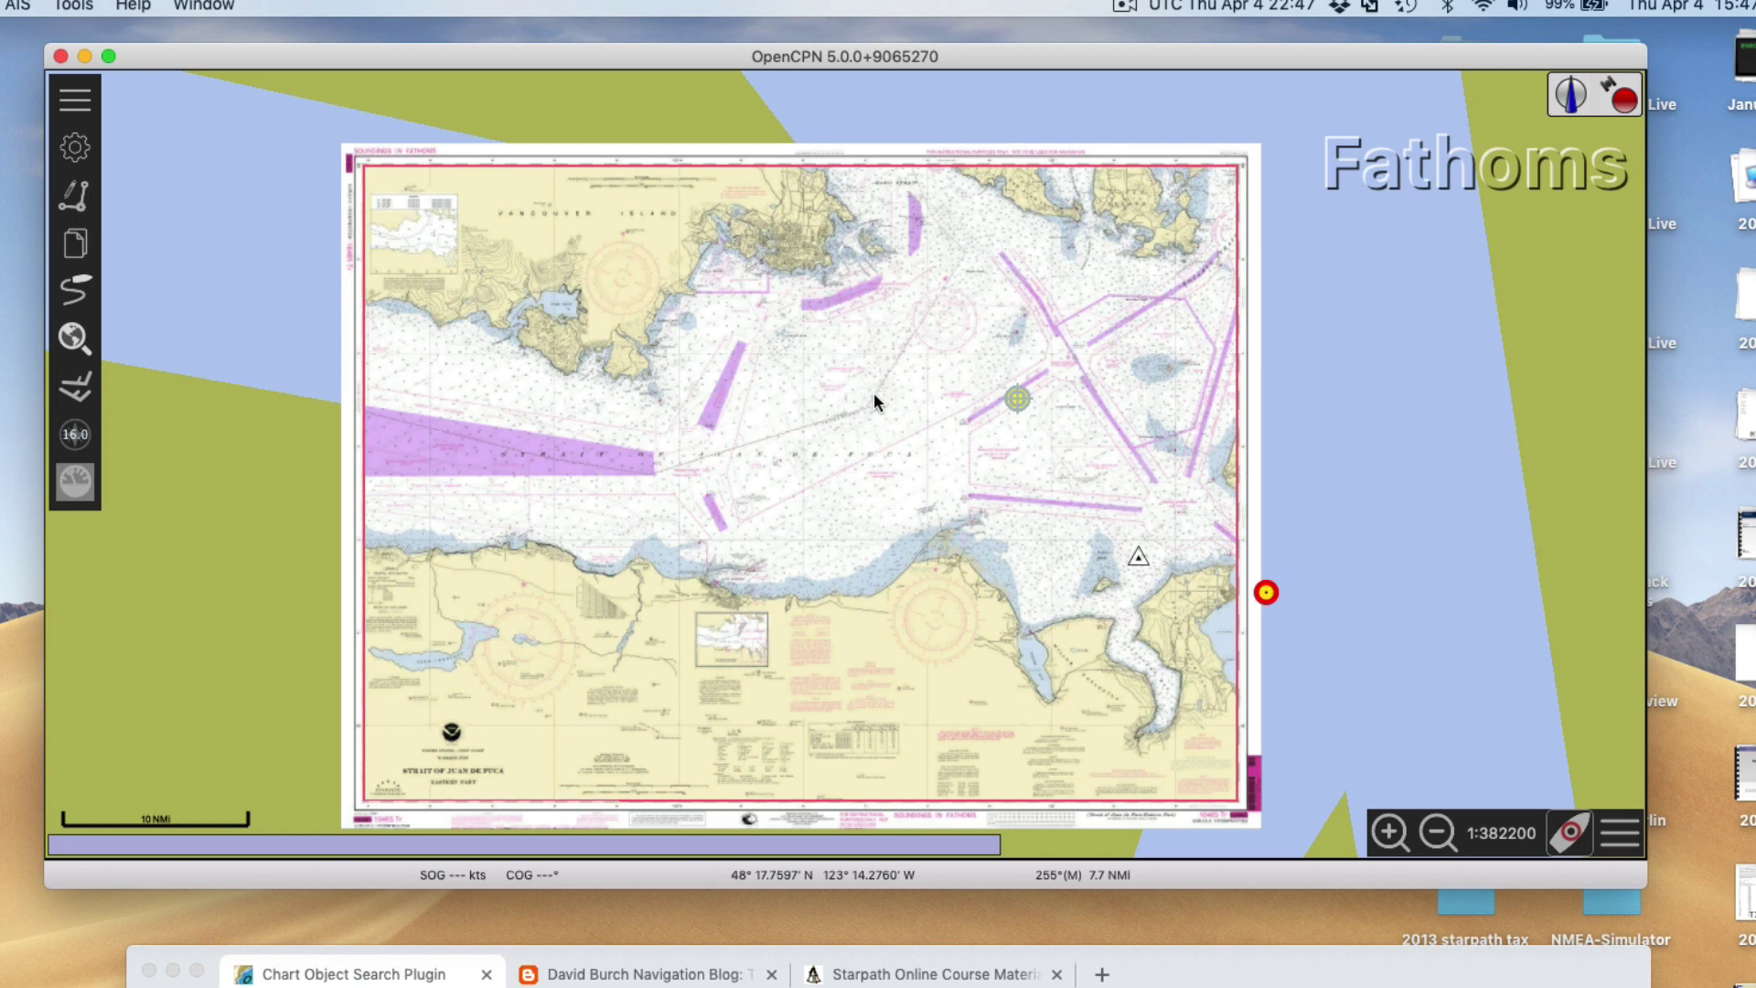
left_click_drag(874, 392, 874, 355)
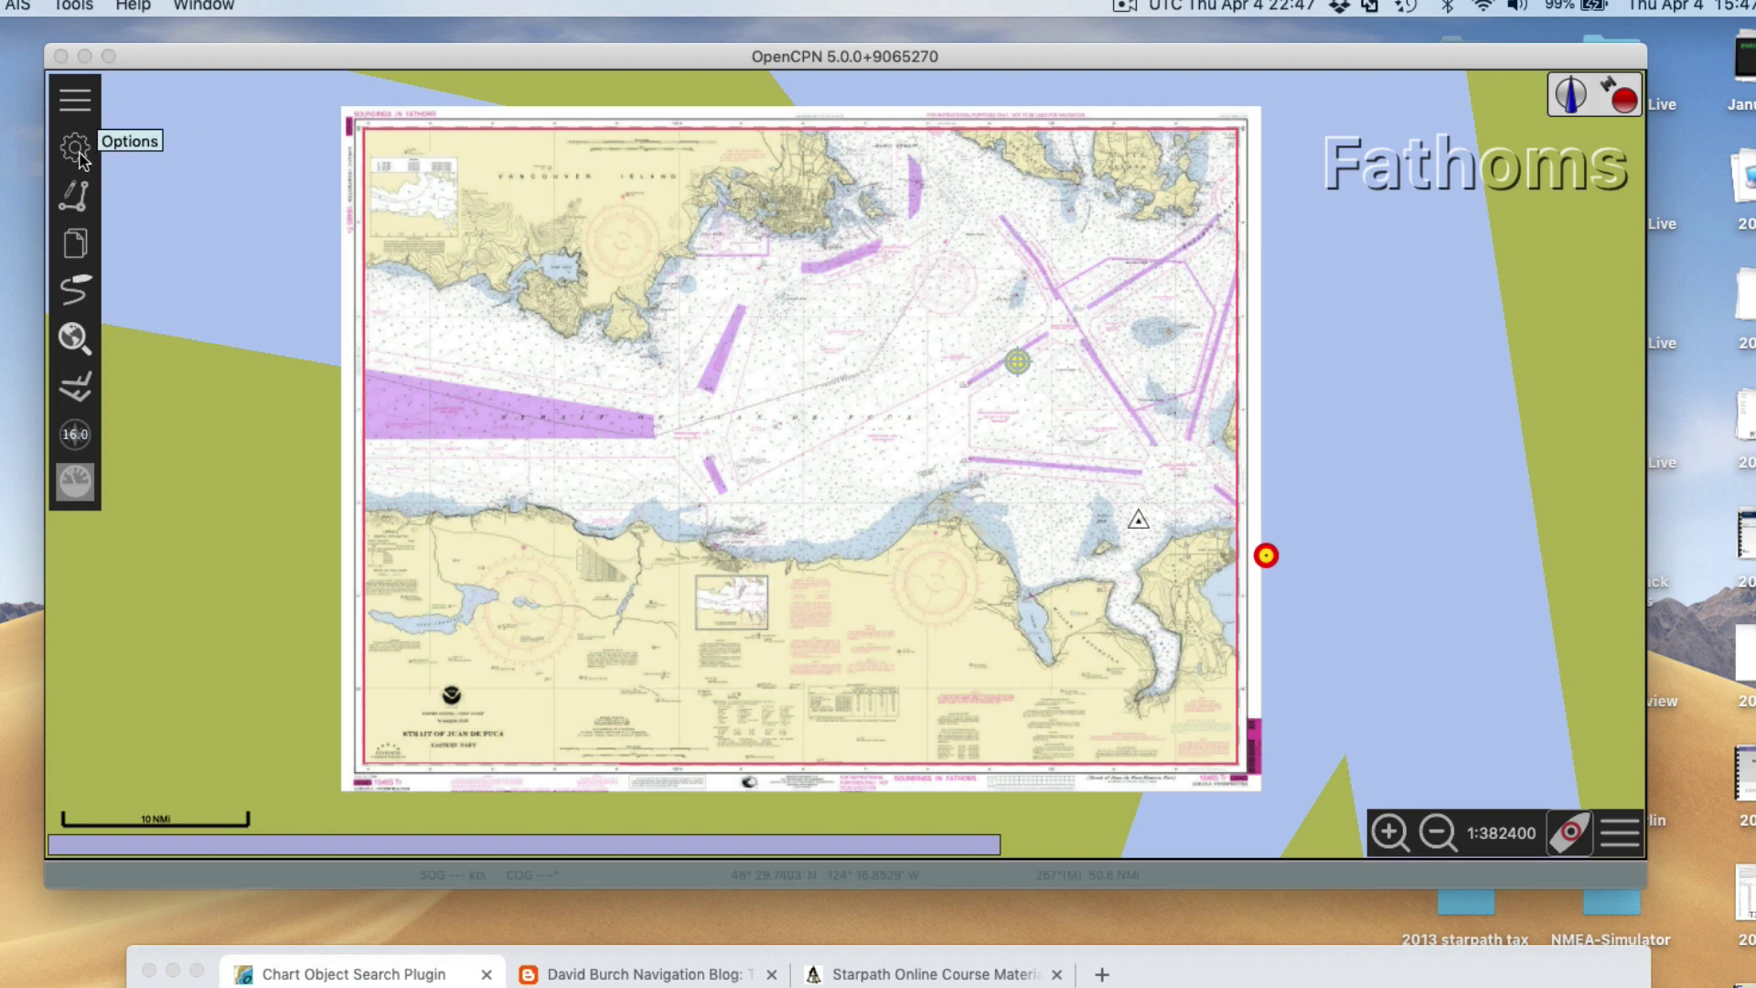
left_click(77, 340)
left_click(748, 241)
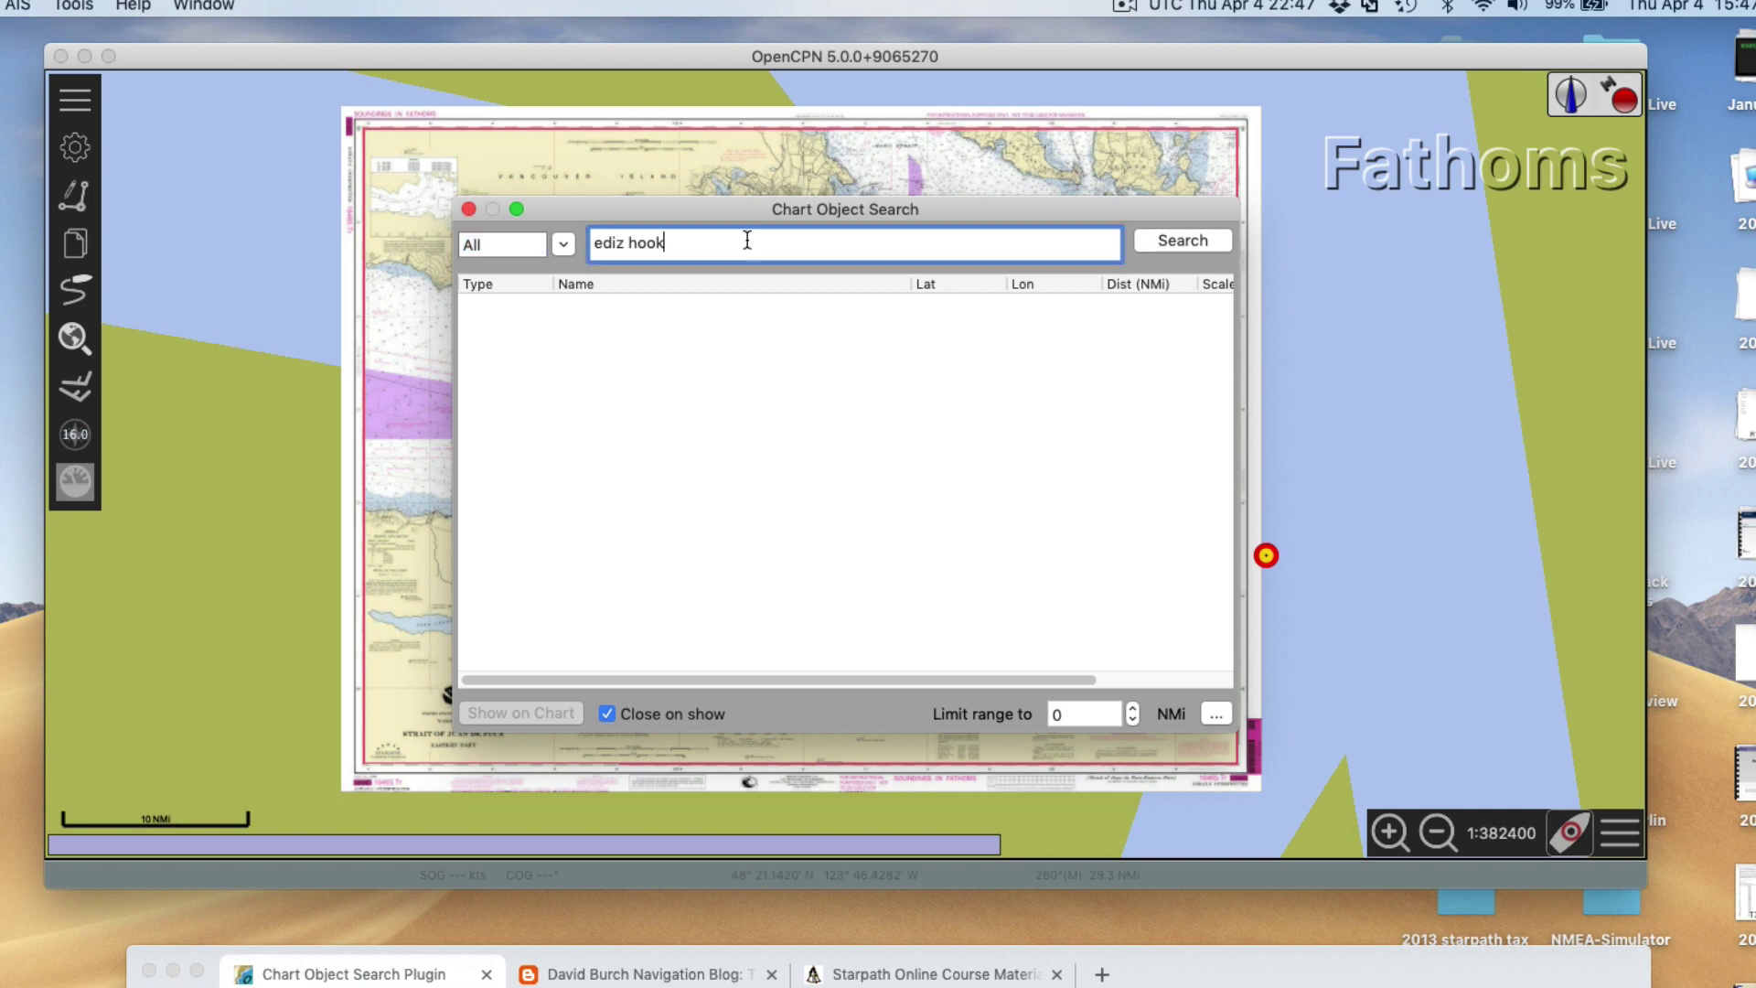
Step: Open Object Search Settings at Manage Database, then show Chrome's Starpath Online Course Materials tab
left_click(1216, 714)
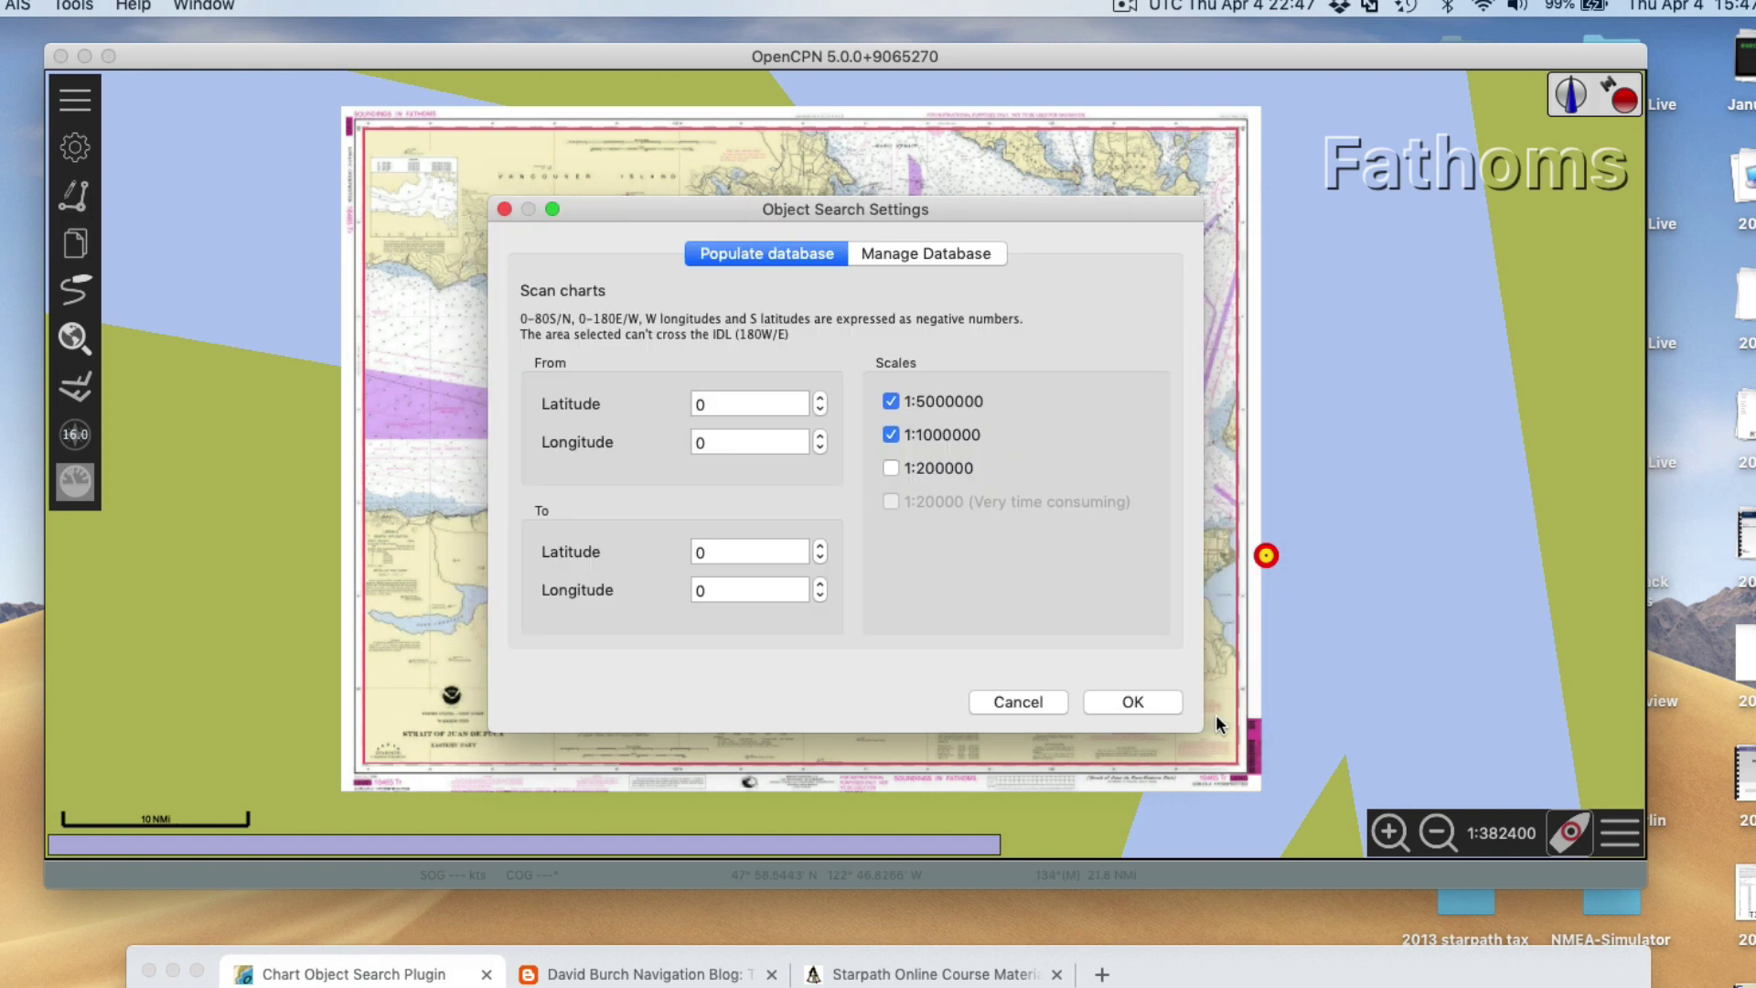
left_click(907, 259)
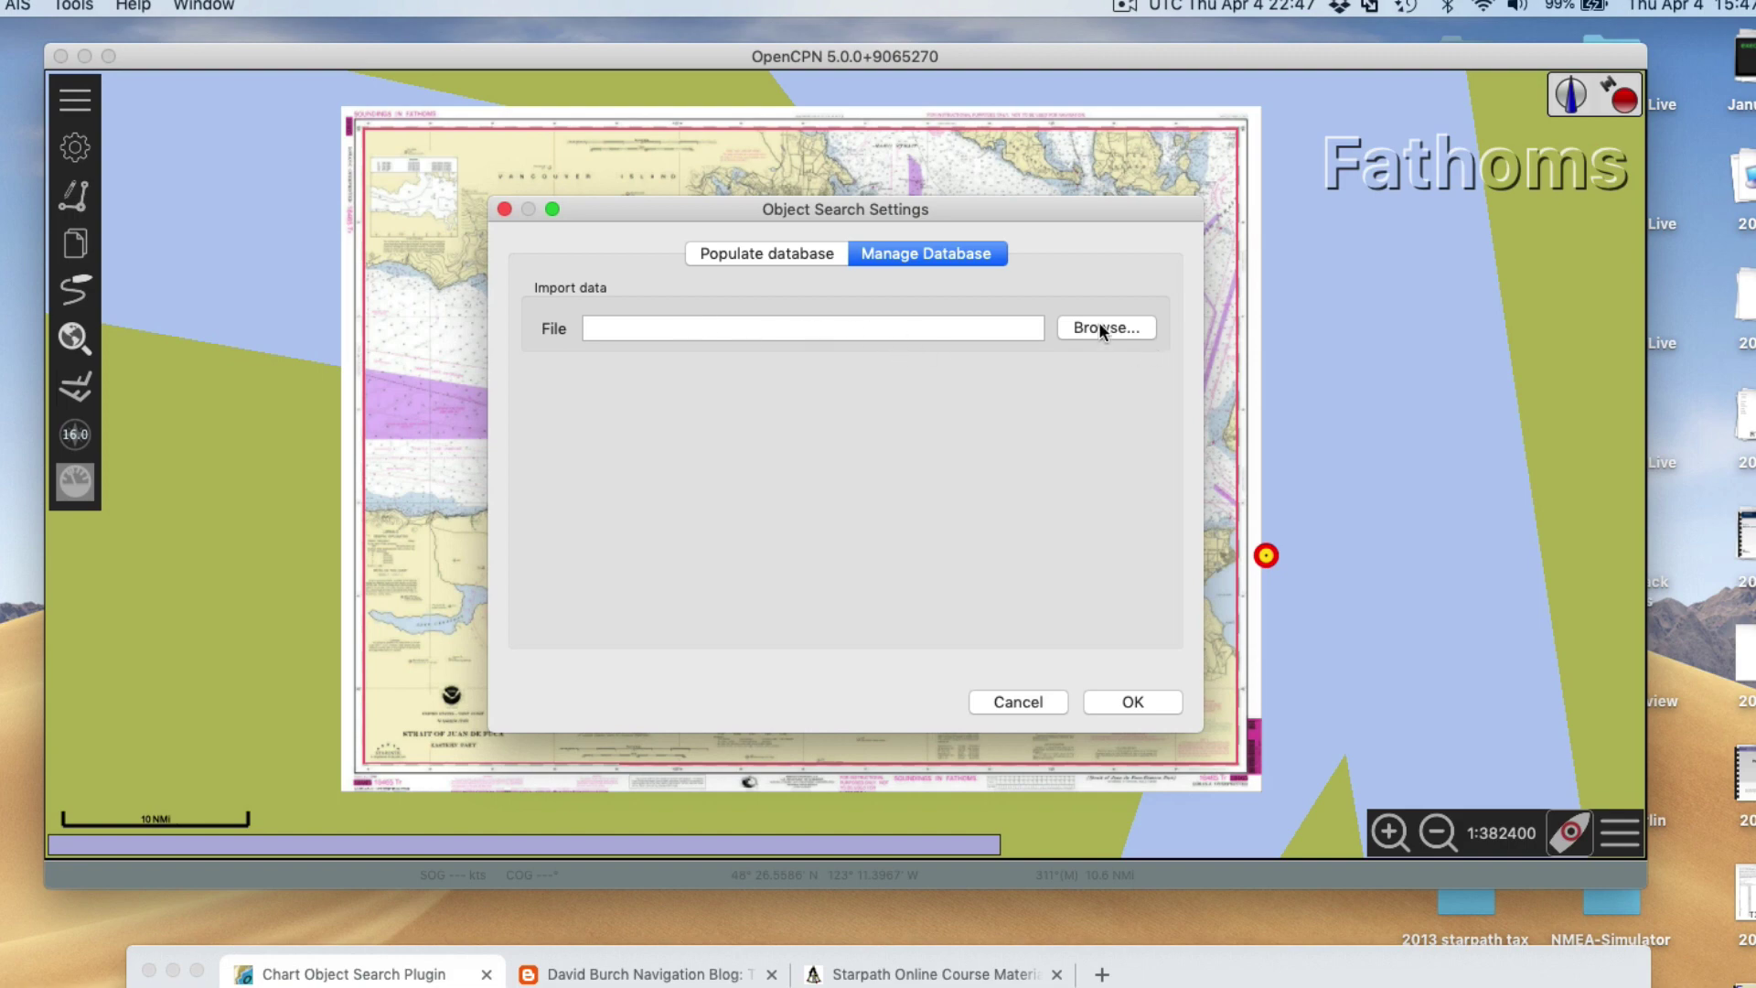
left_click_drag(1190, 974, 1120, 79)
left_click(869, 66)
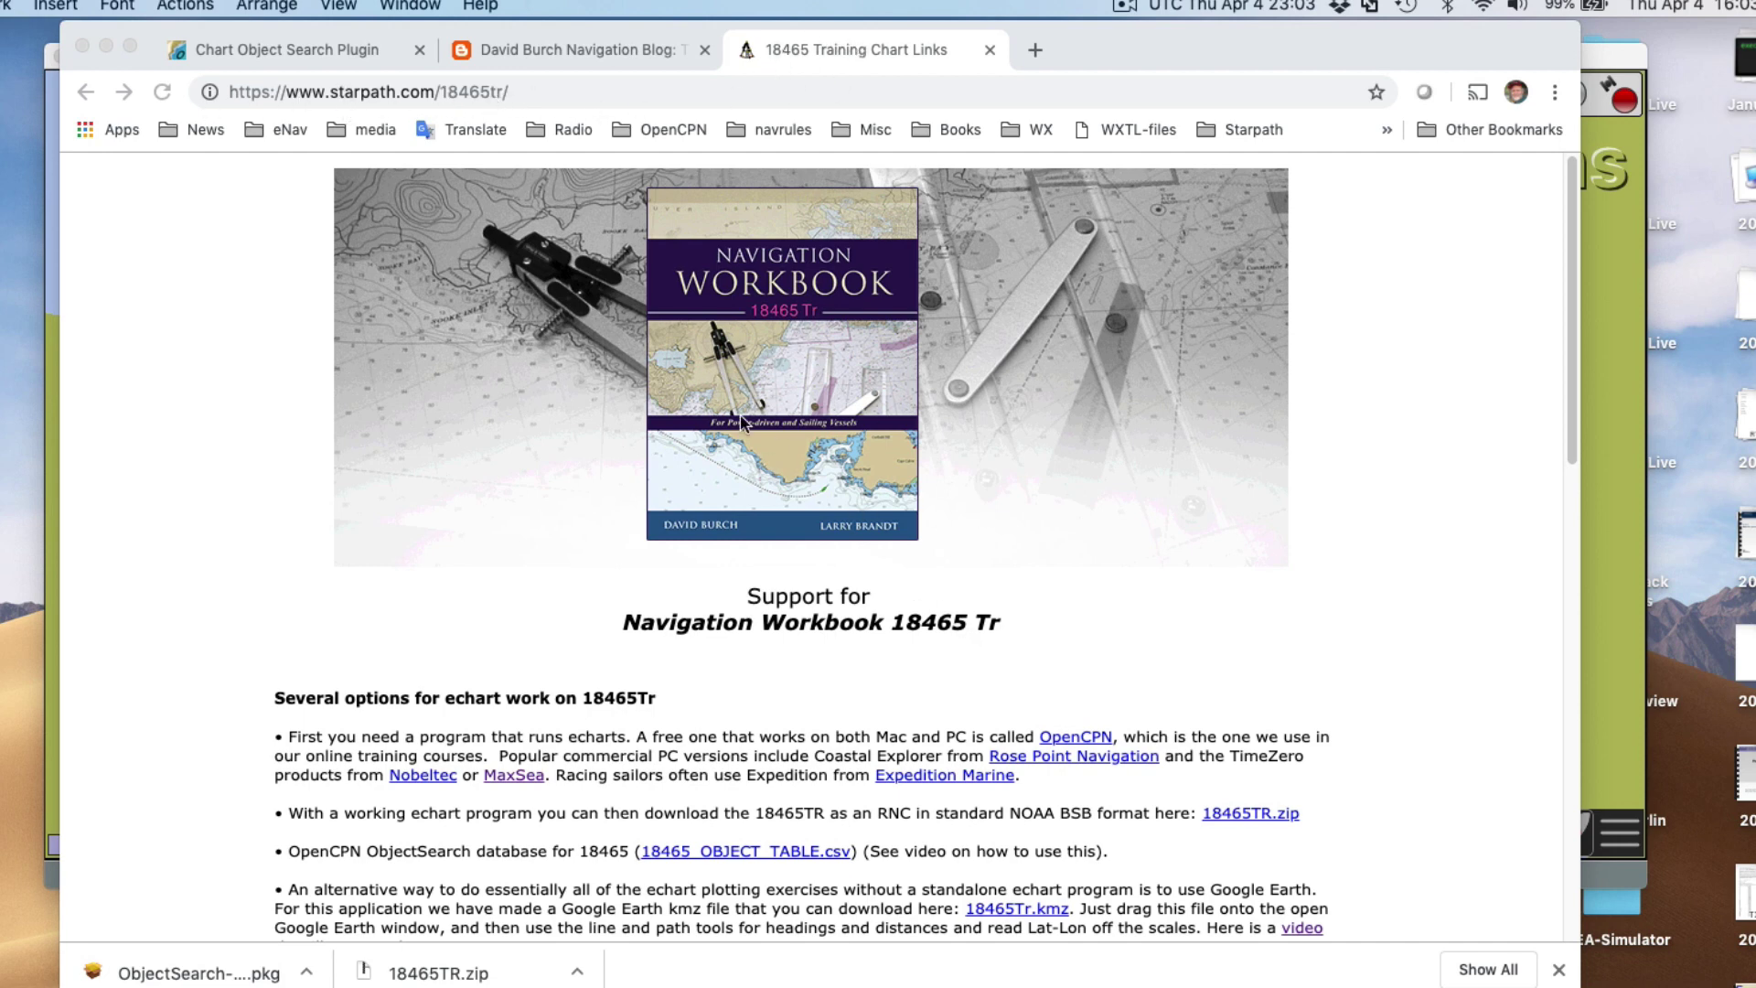
Step: On starpath.com/18465tr, click the 18465_OBJECT_TABLE.csv link and cancel its save prompt
scroll(1012, 655, "down", 3)
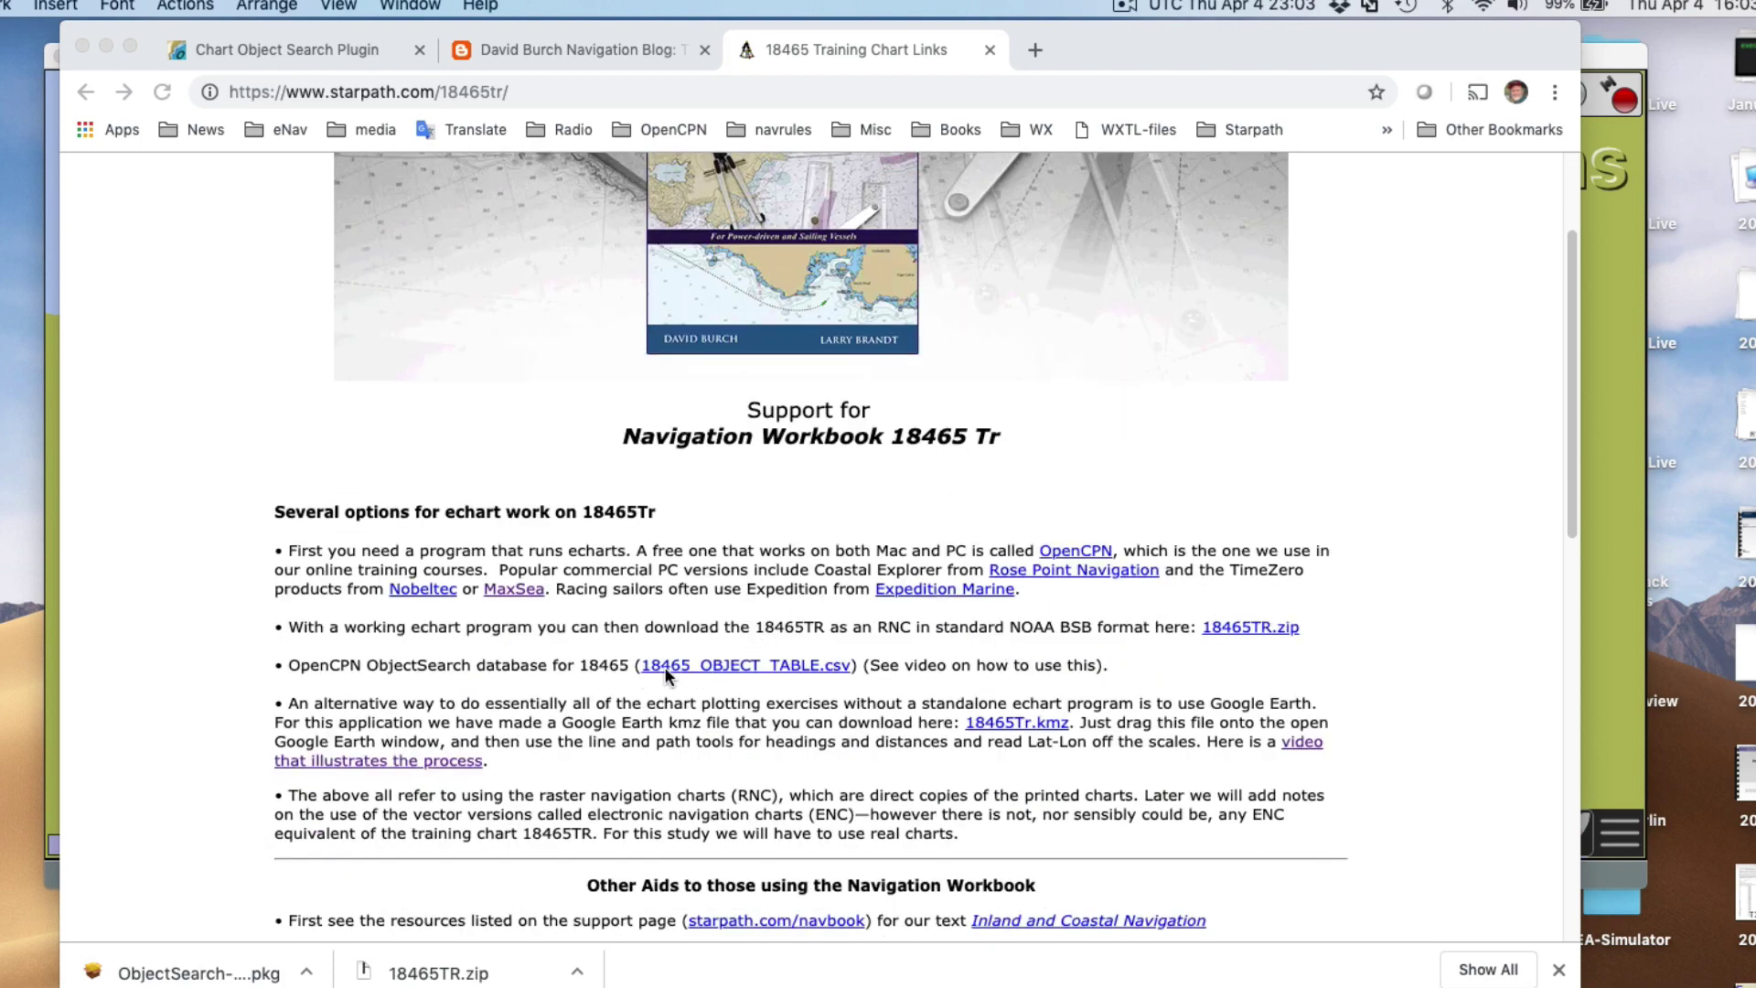
left_click(781, 659)
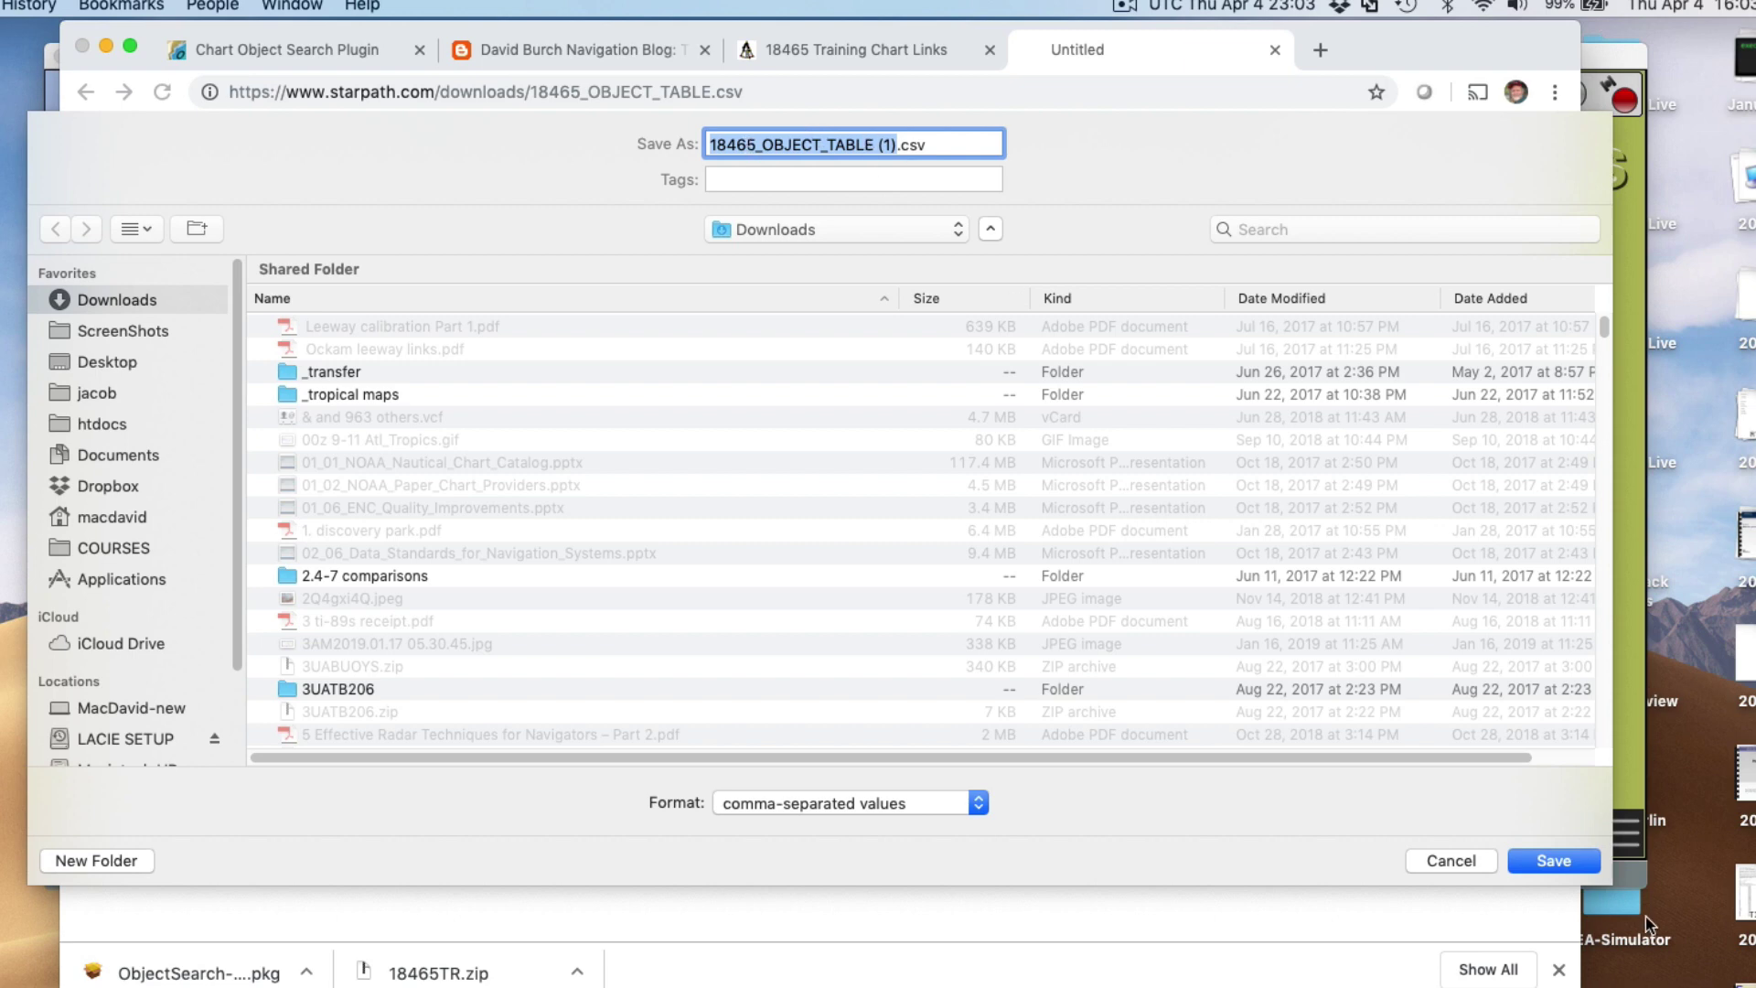
left_click(1452, 860)
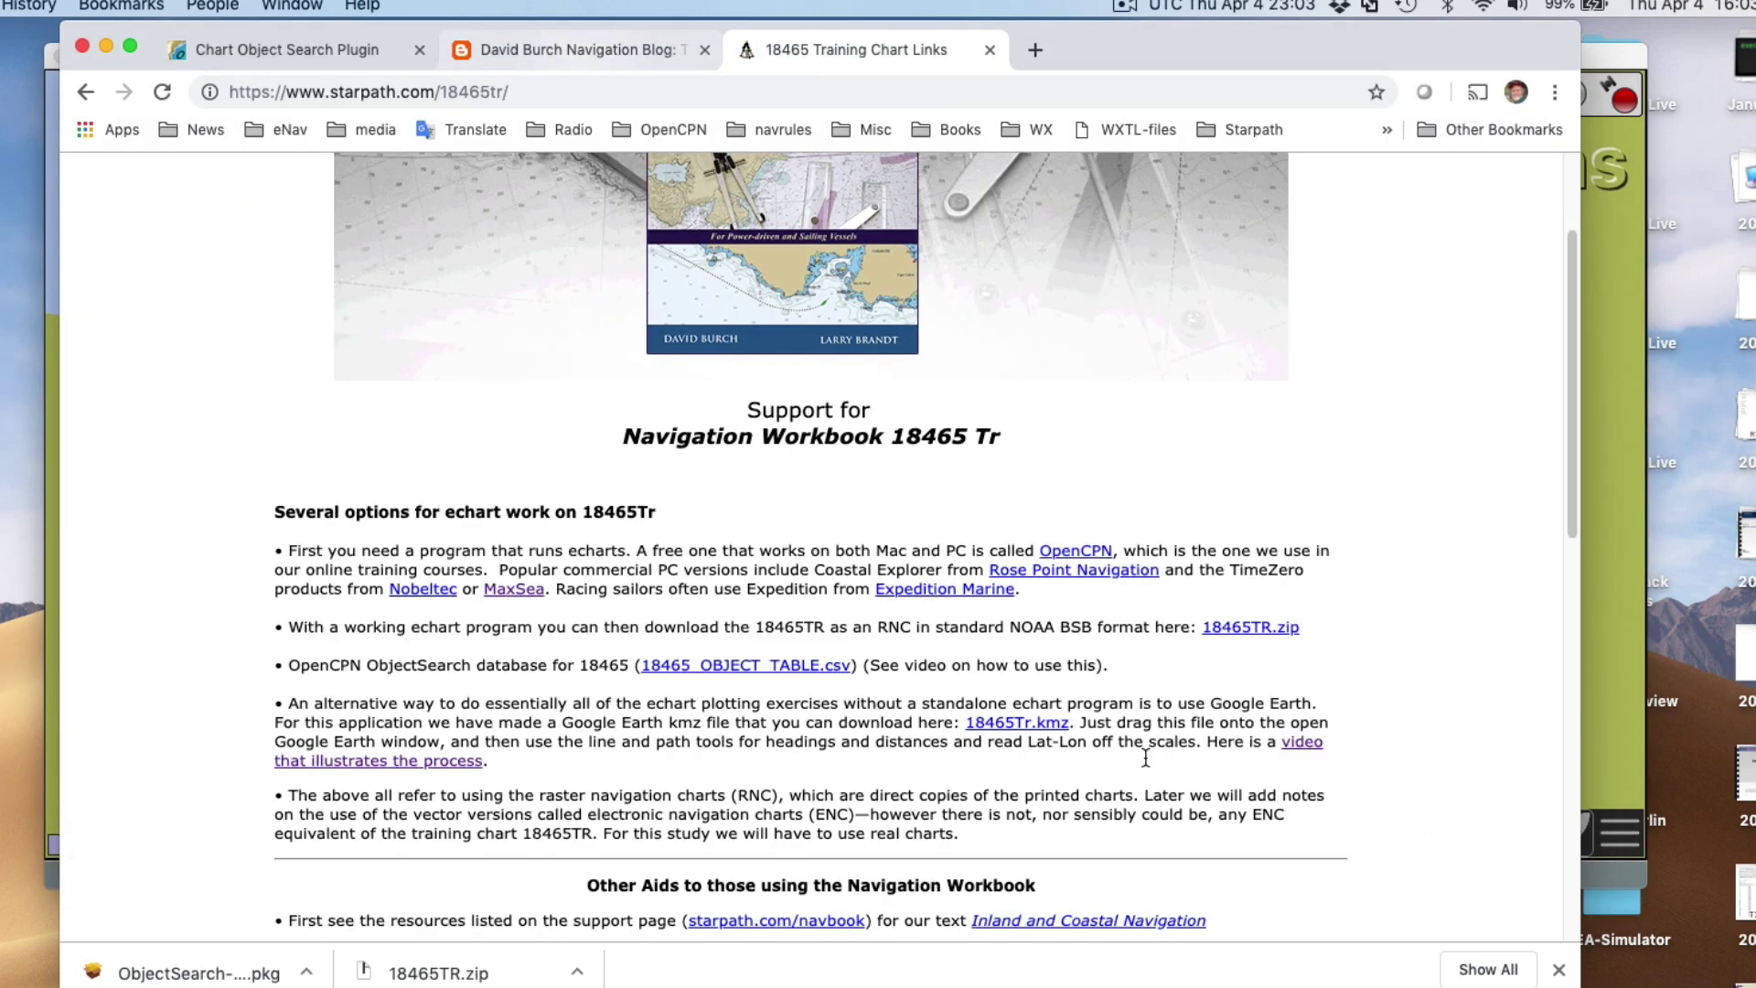
Step: Back in OpenCPN, reopen Chart Object Search settings on the Manage Database tab
left_click(1619, 654)
scroll(816, 535, "right", 3)
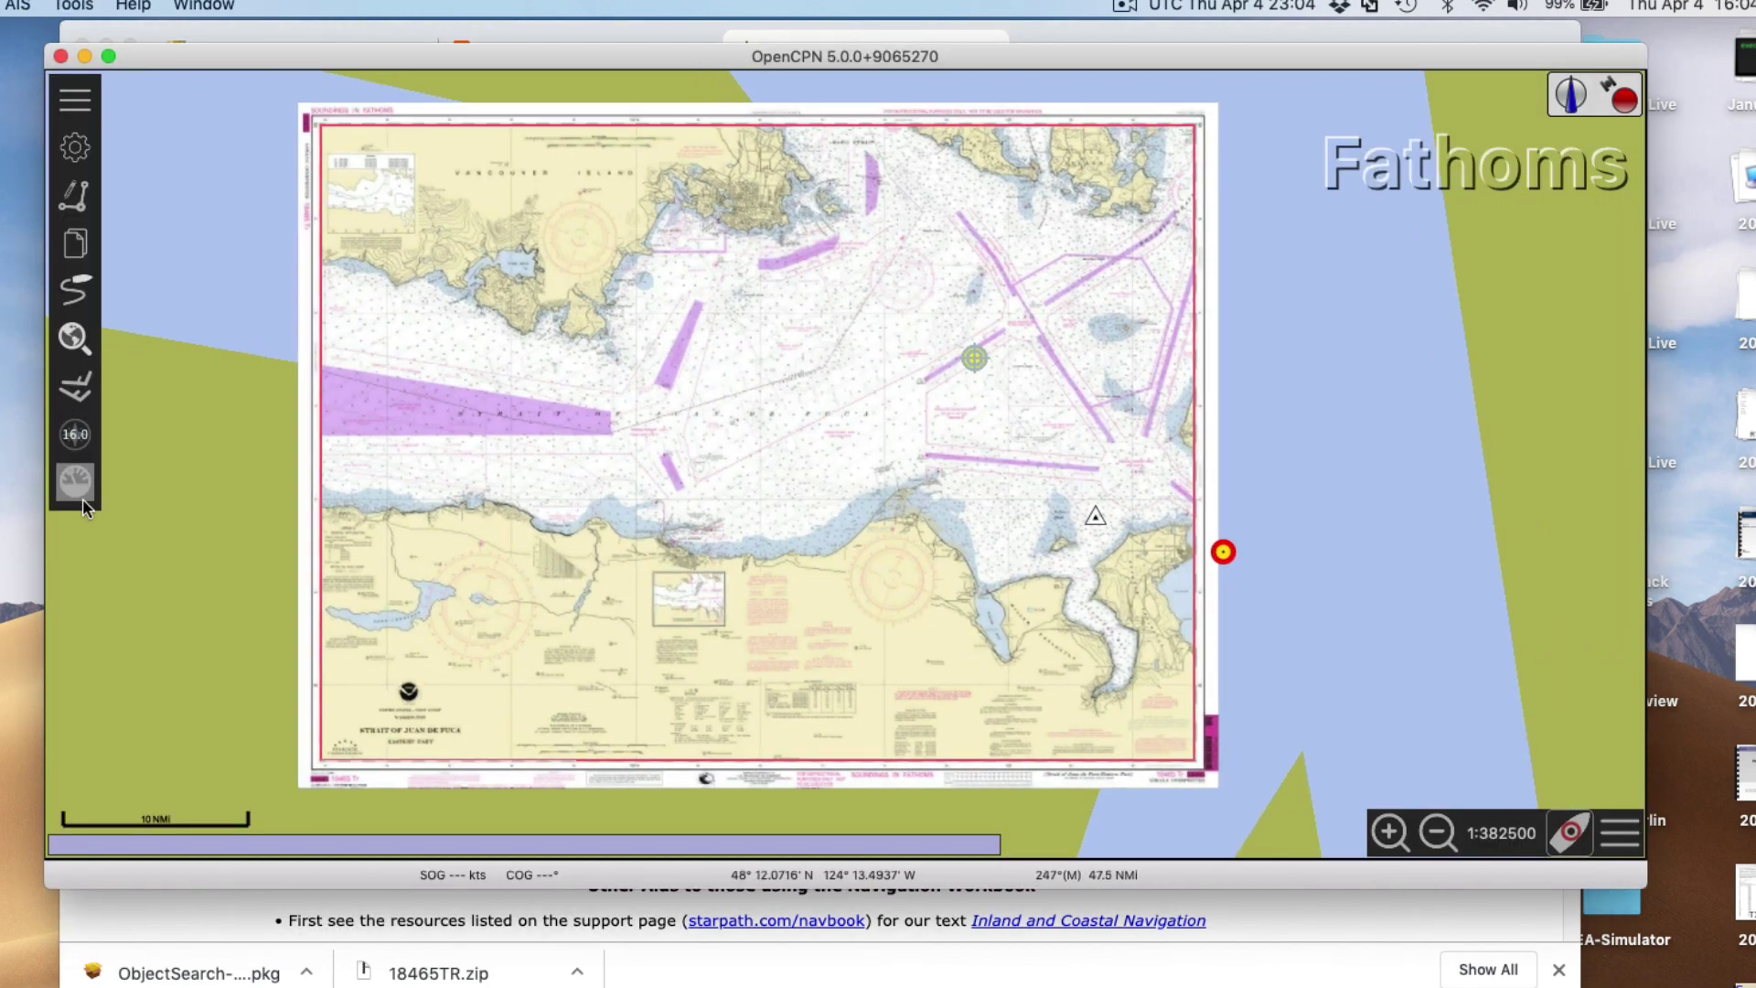
left_click(73, 341)
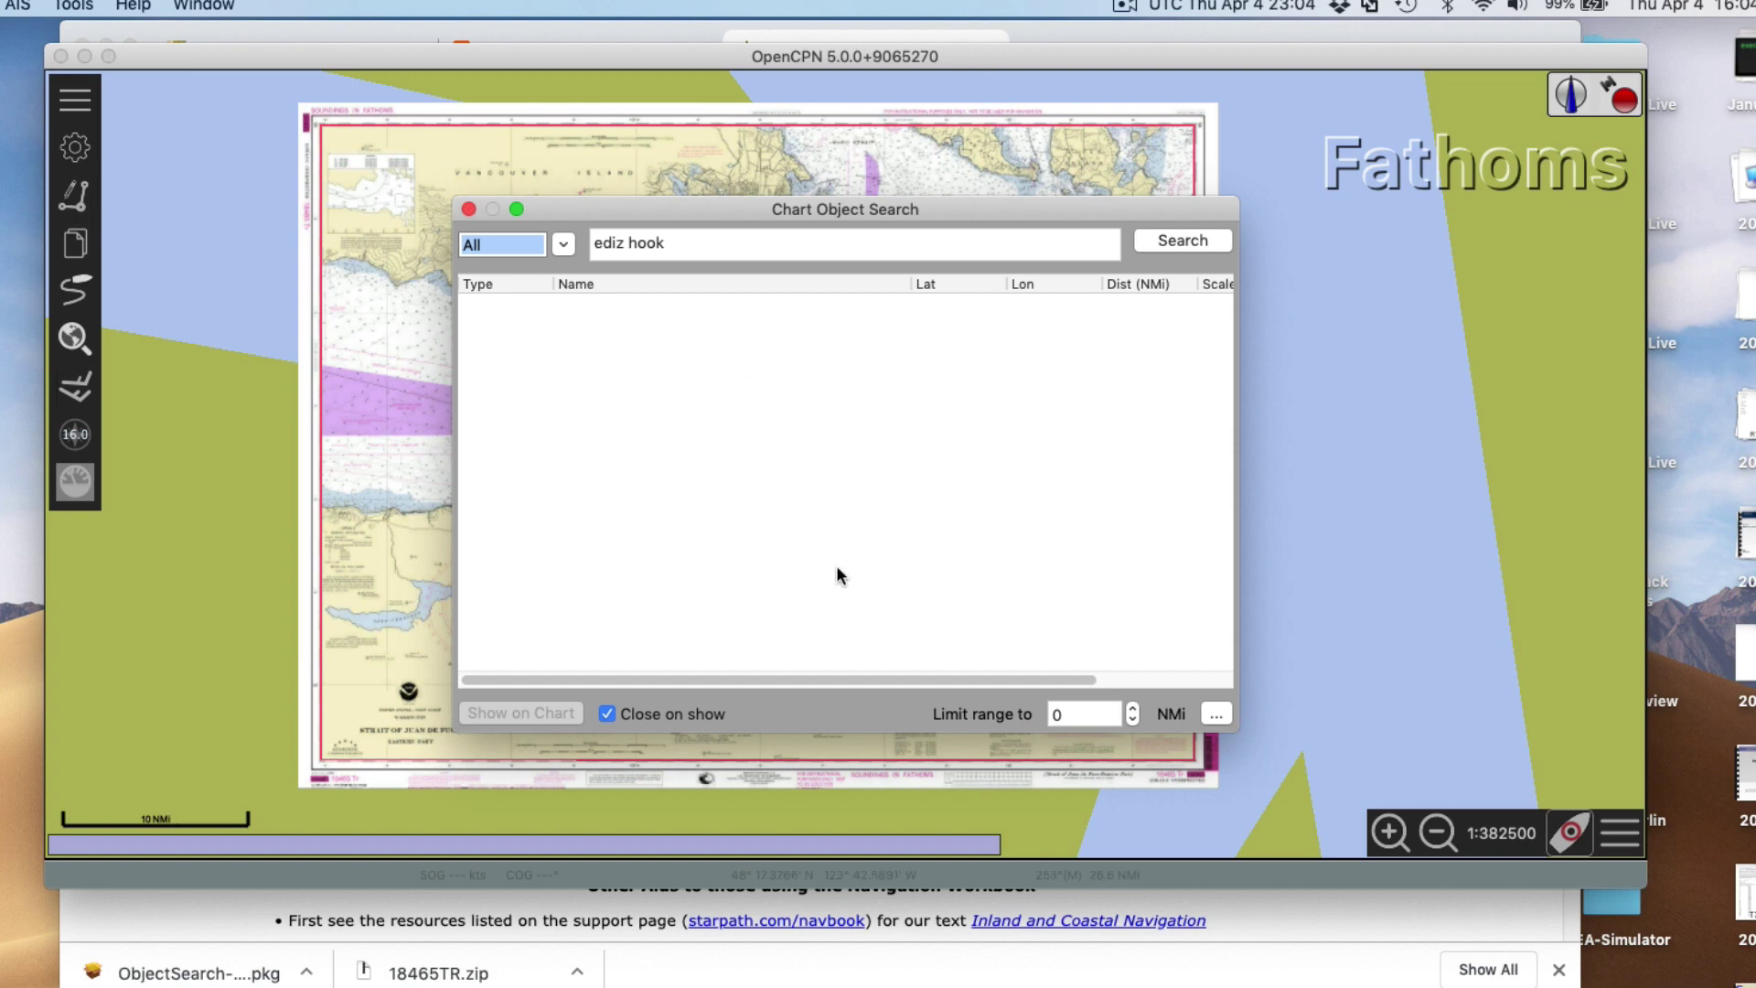
left_click(1216, 714)
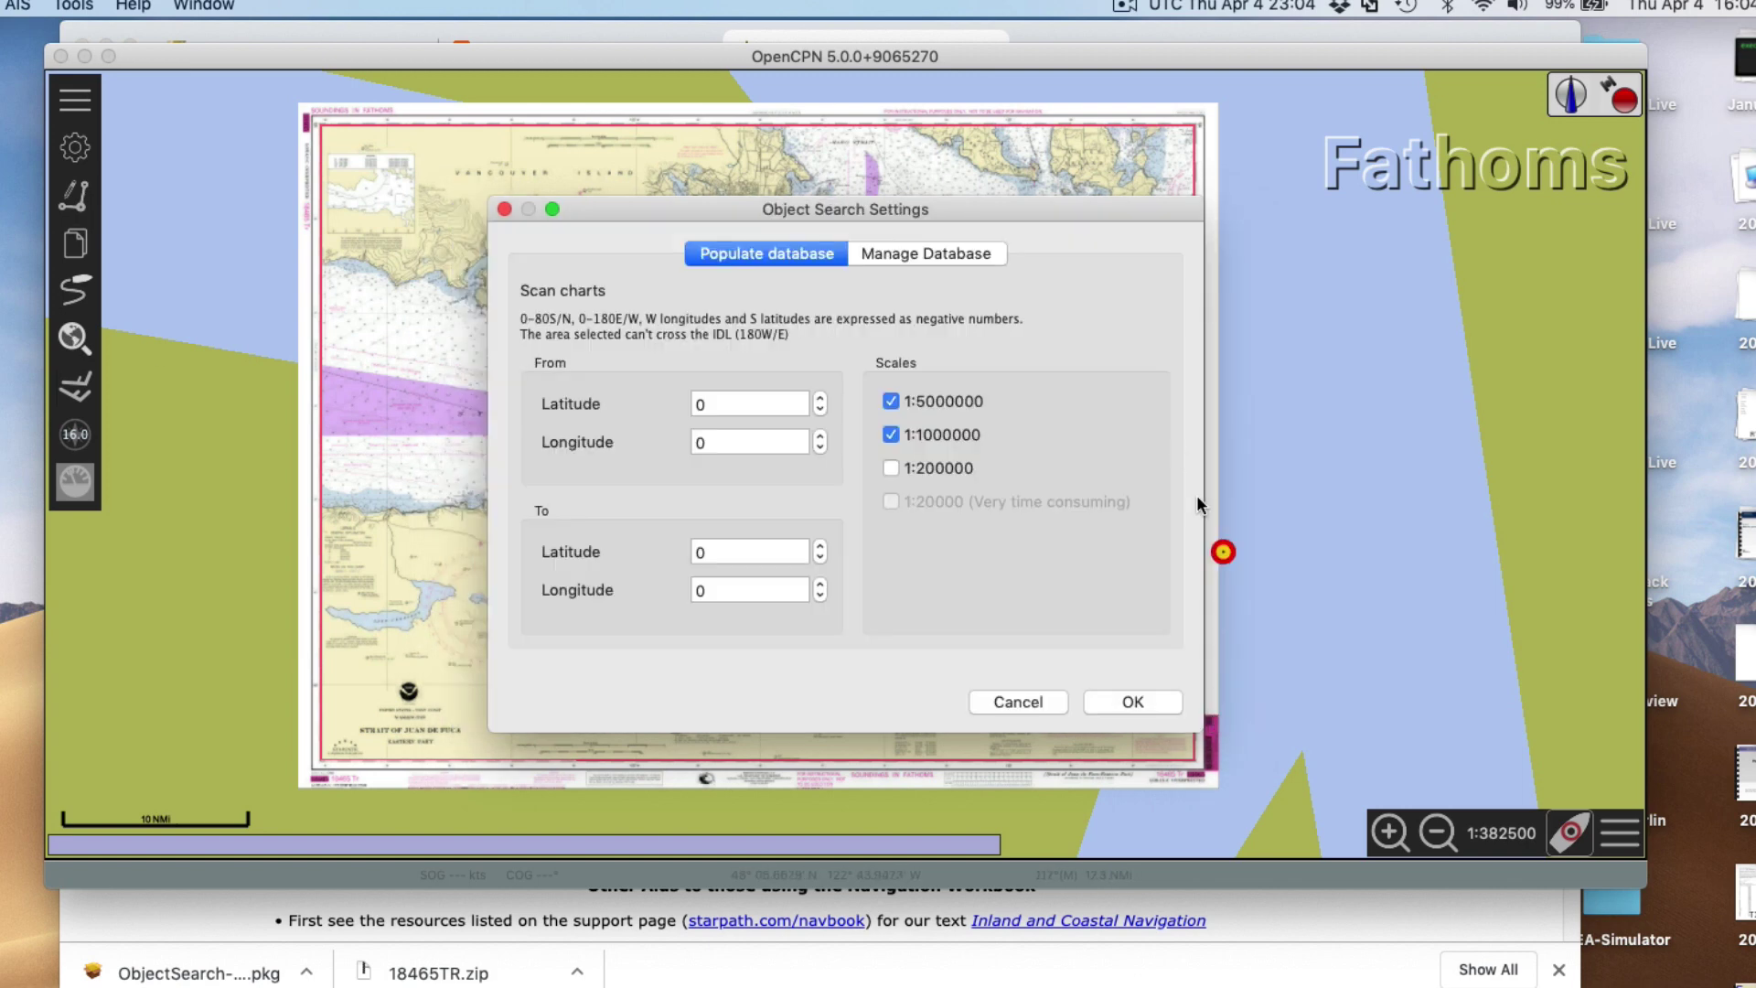
left_click(937, 254)
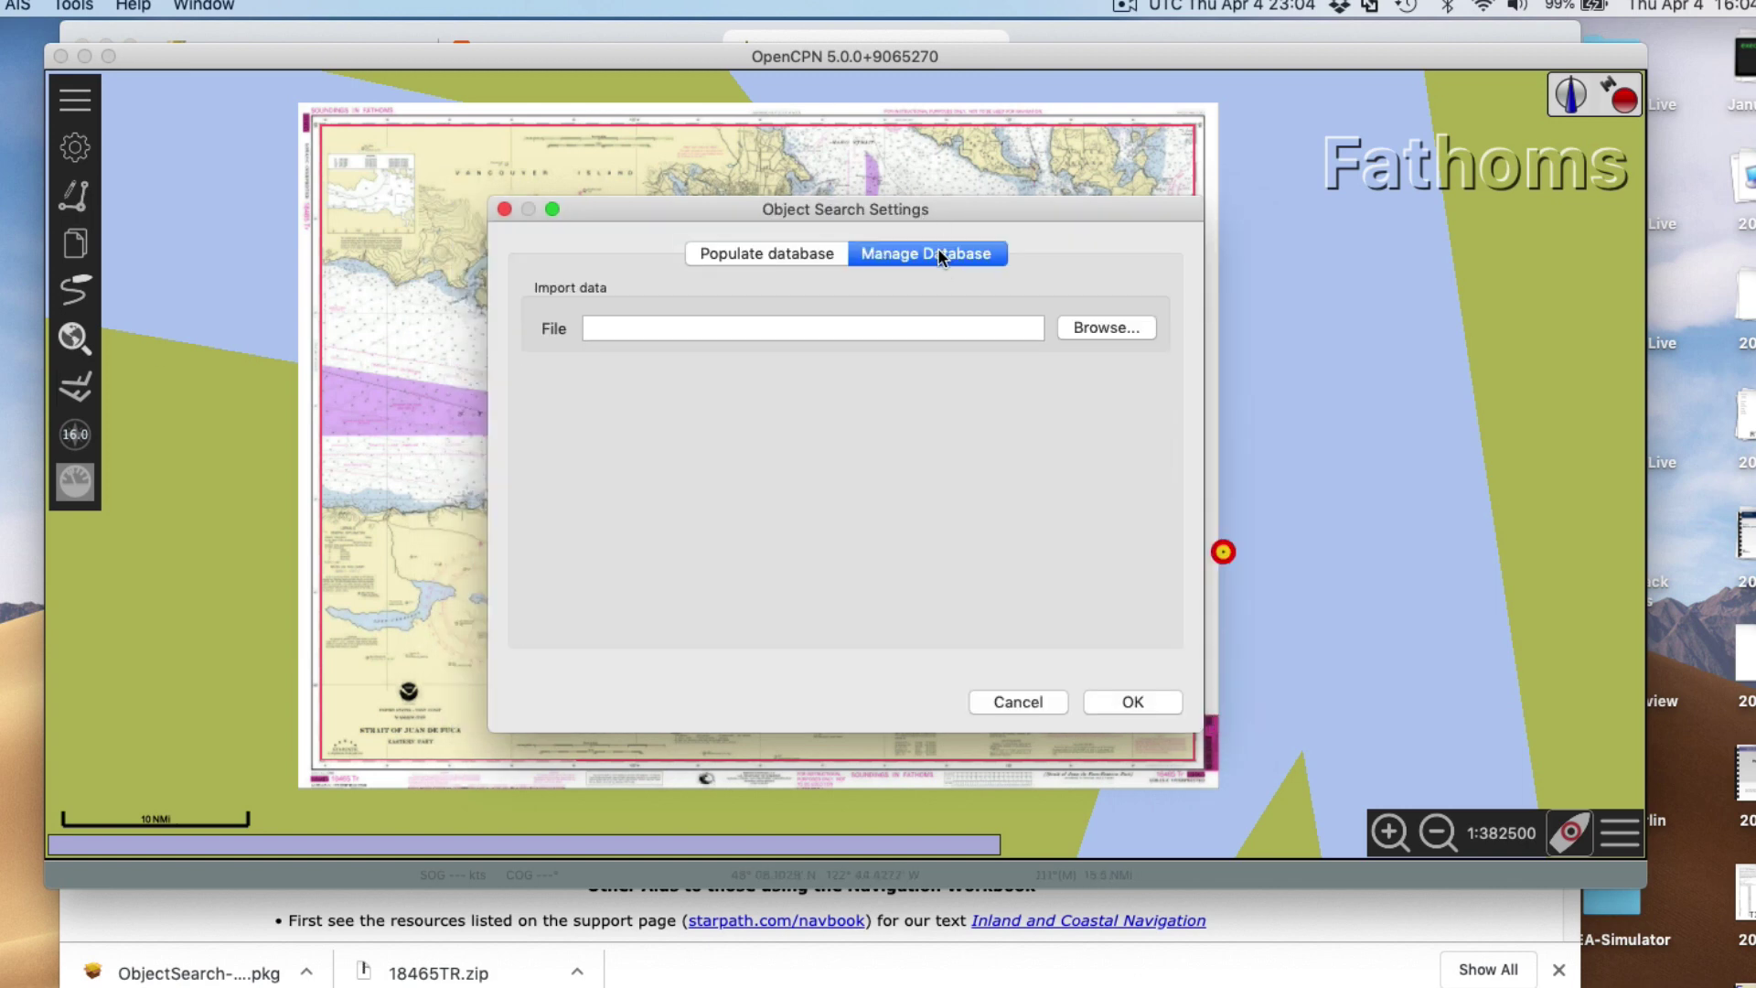
Step: Choose 18465_OBJECT_TABLE.csv from the date-sorted import list and confirm with OK
left_click(1105, 328)
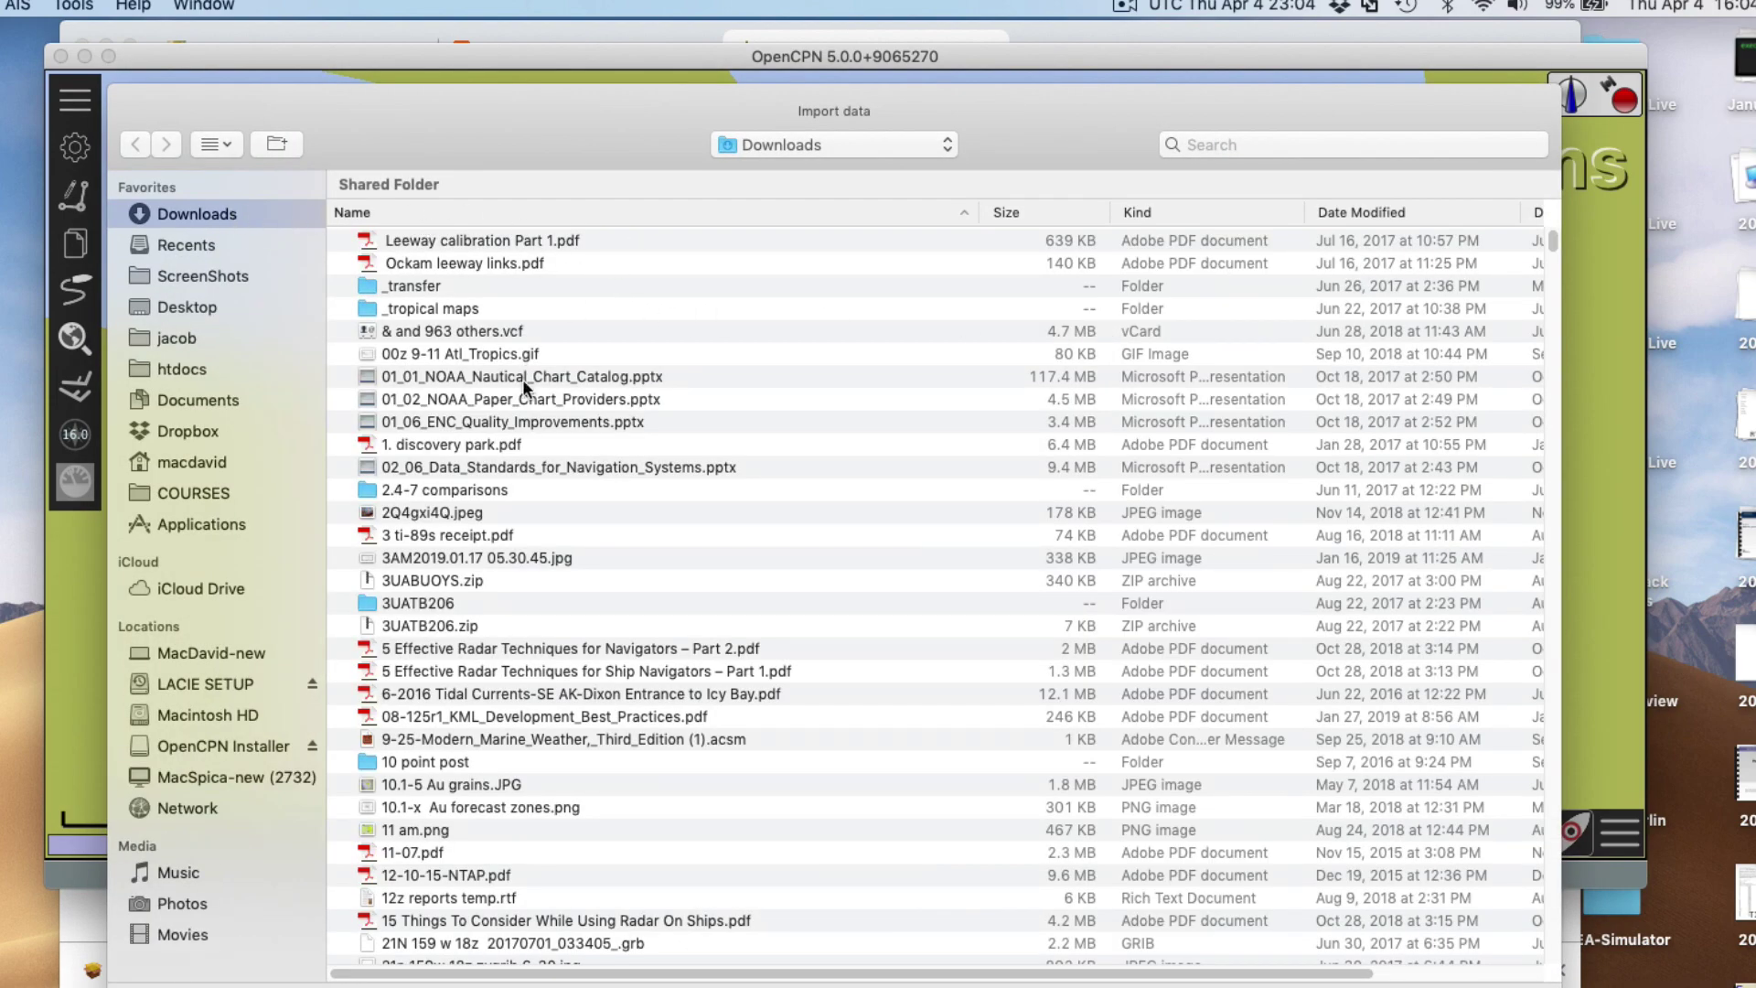
left_click(1370, 211)
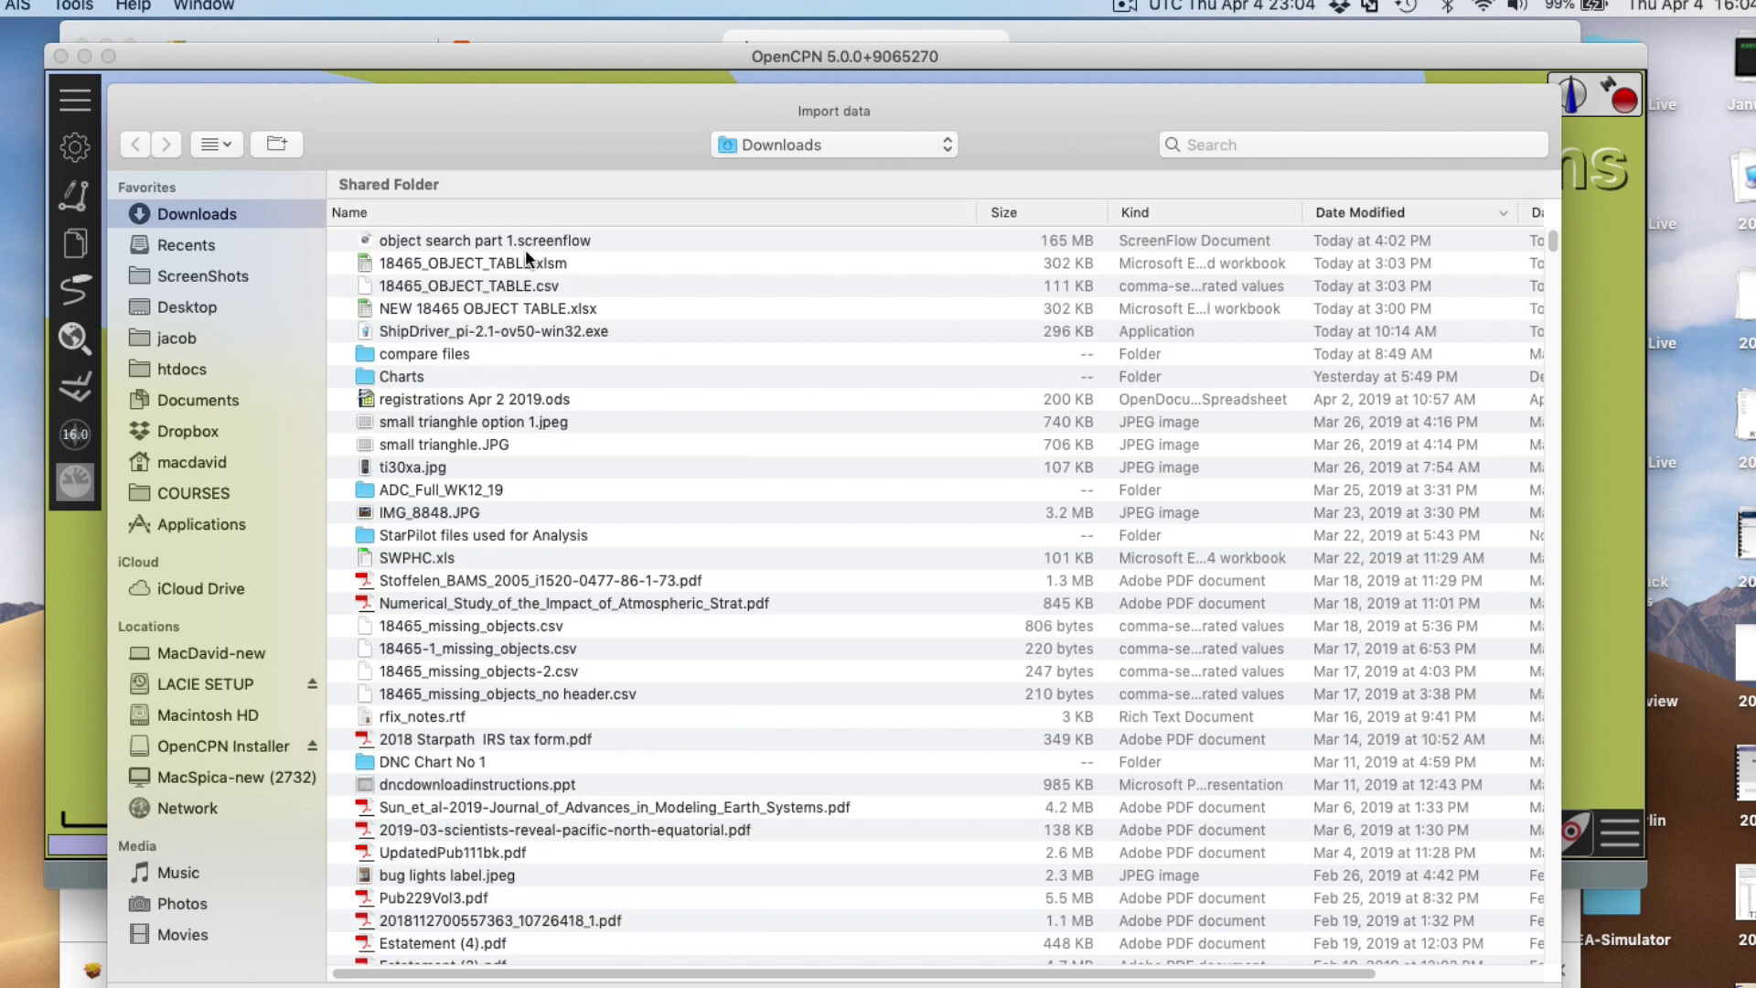
left_click(432, 284)
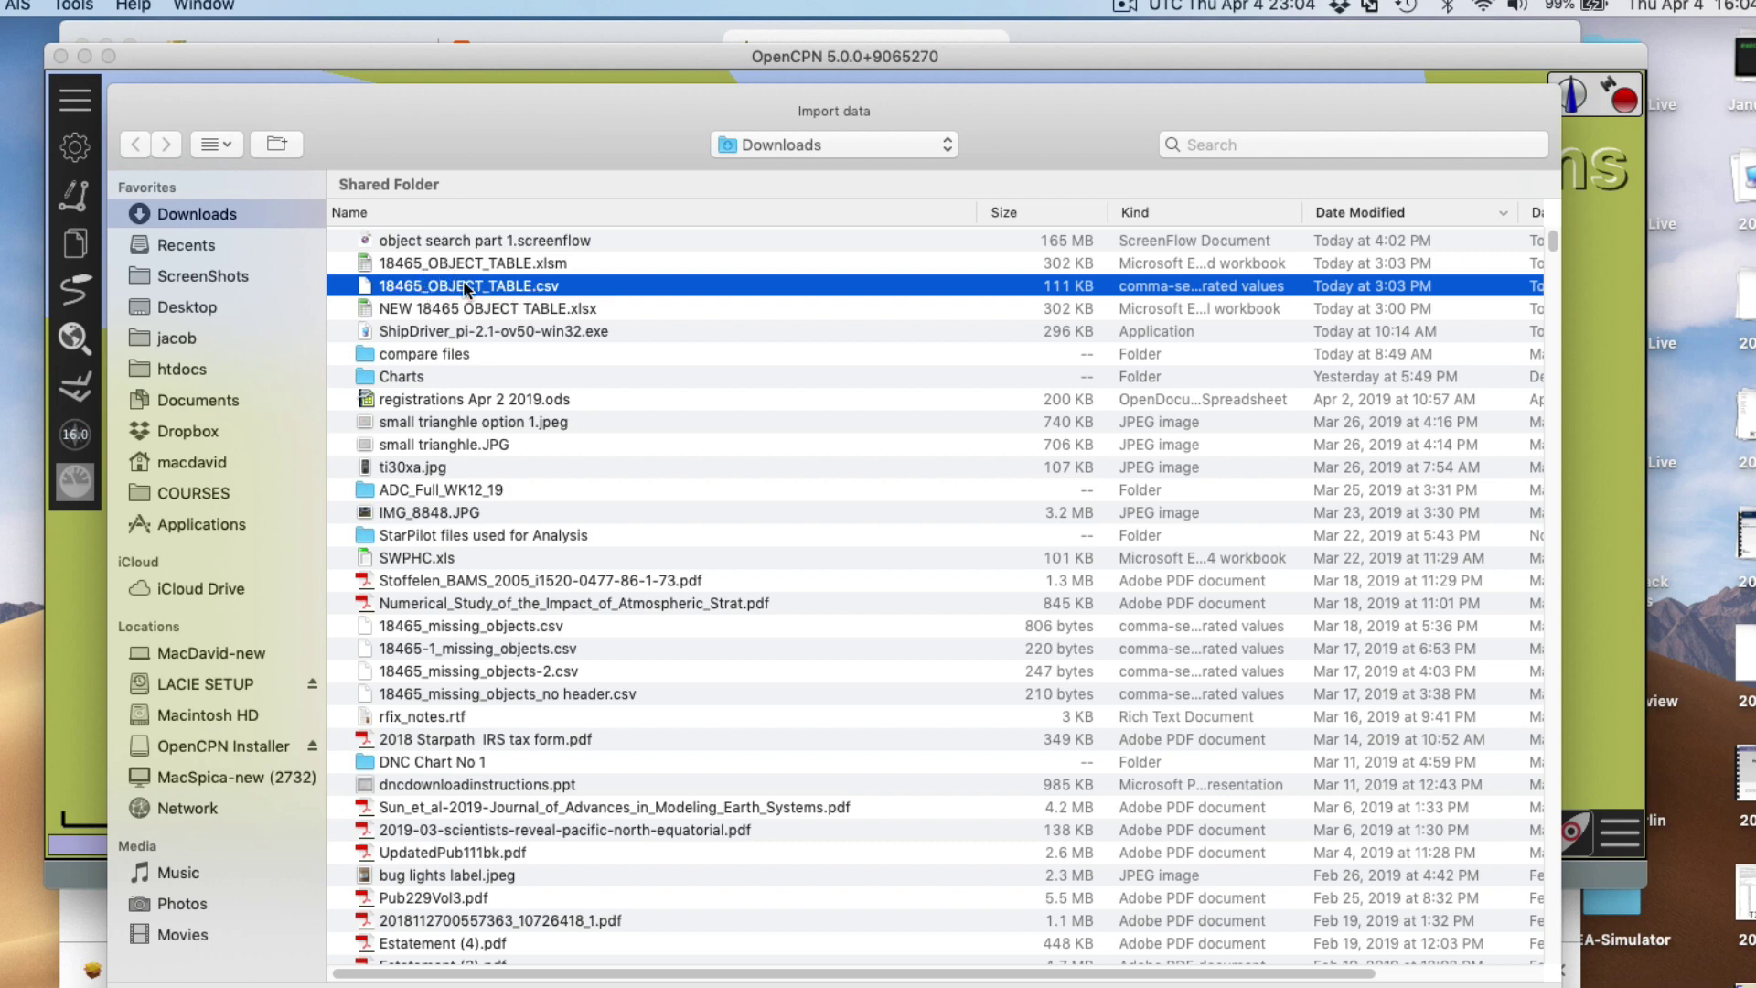
key("Return")
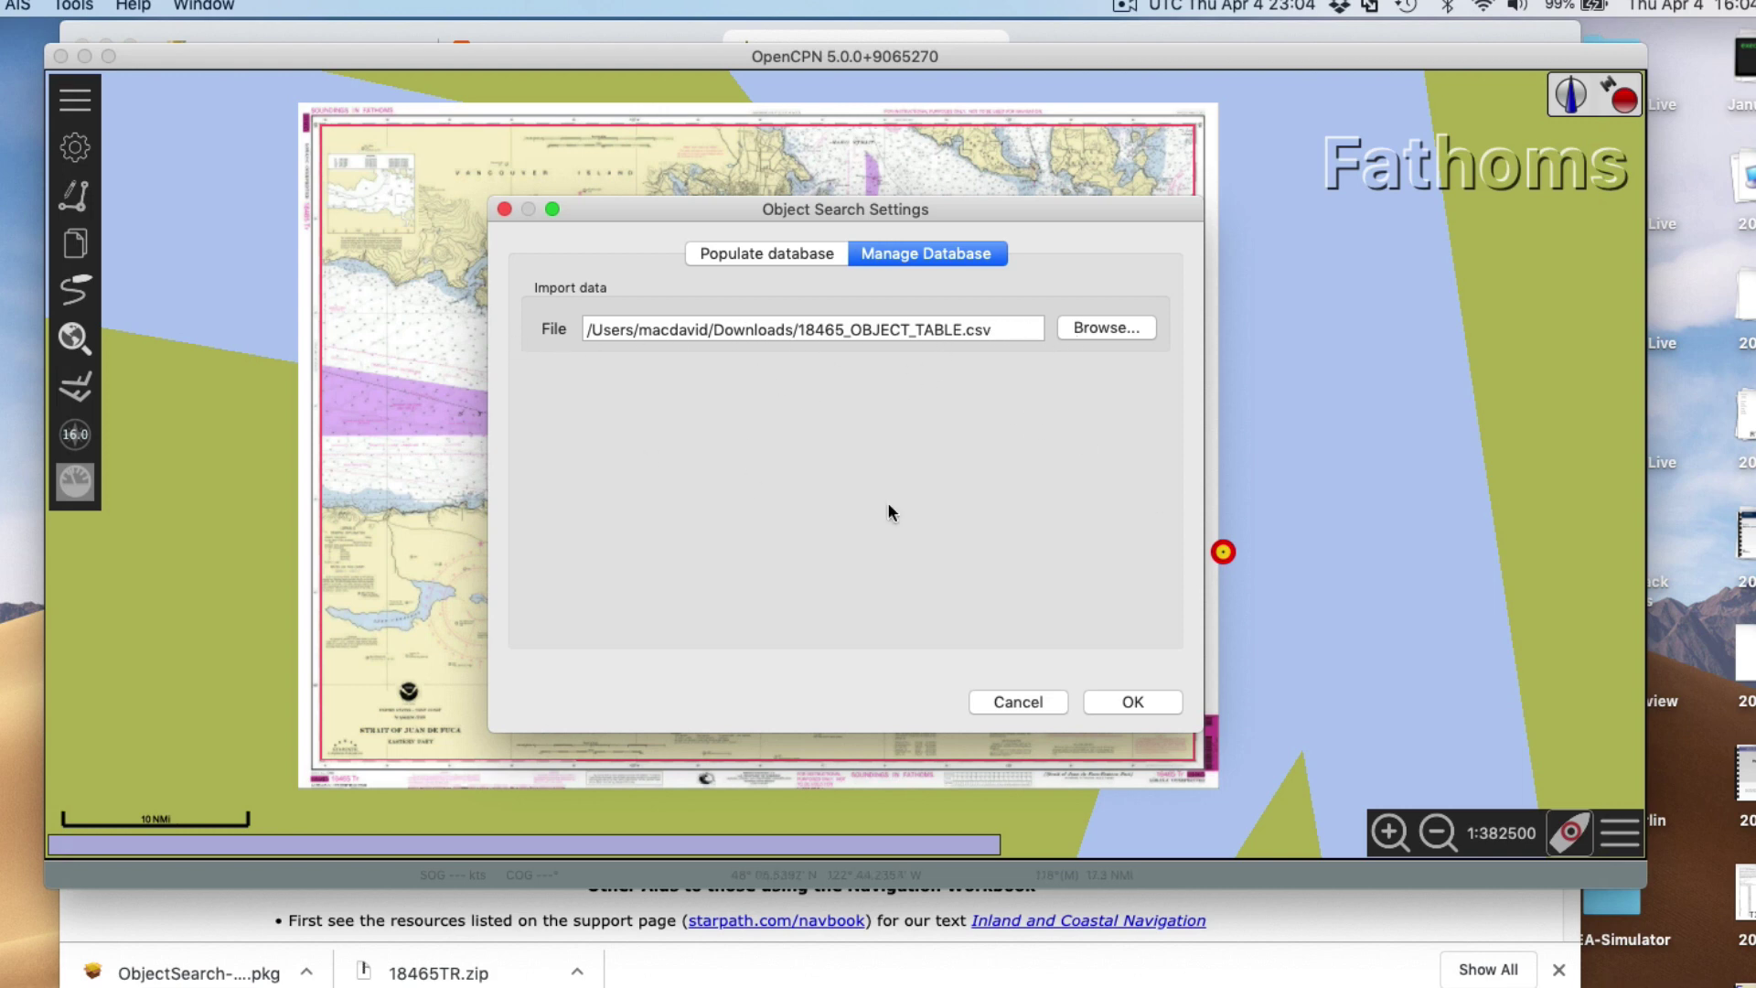
left_click(1140, 701)
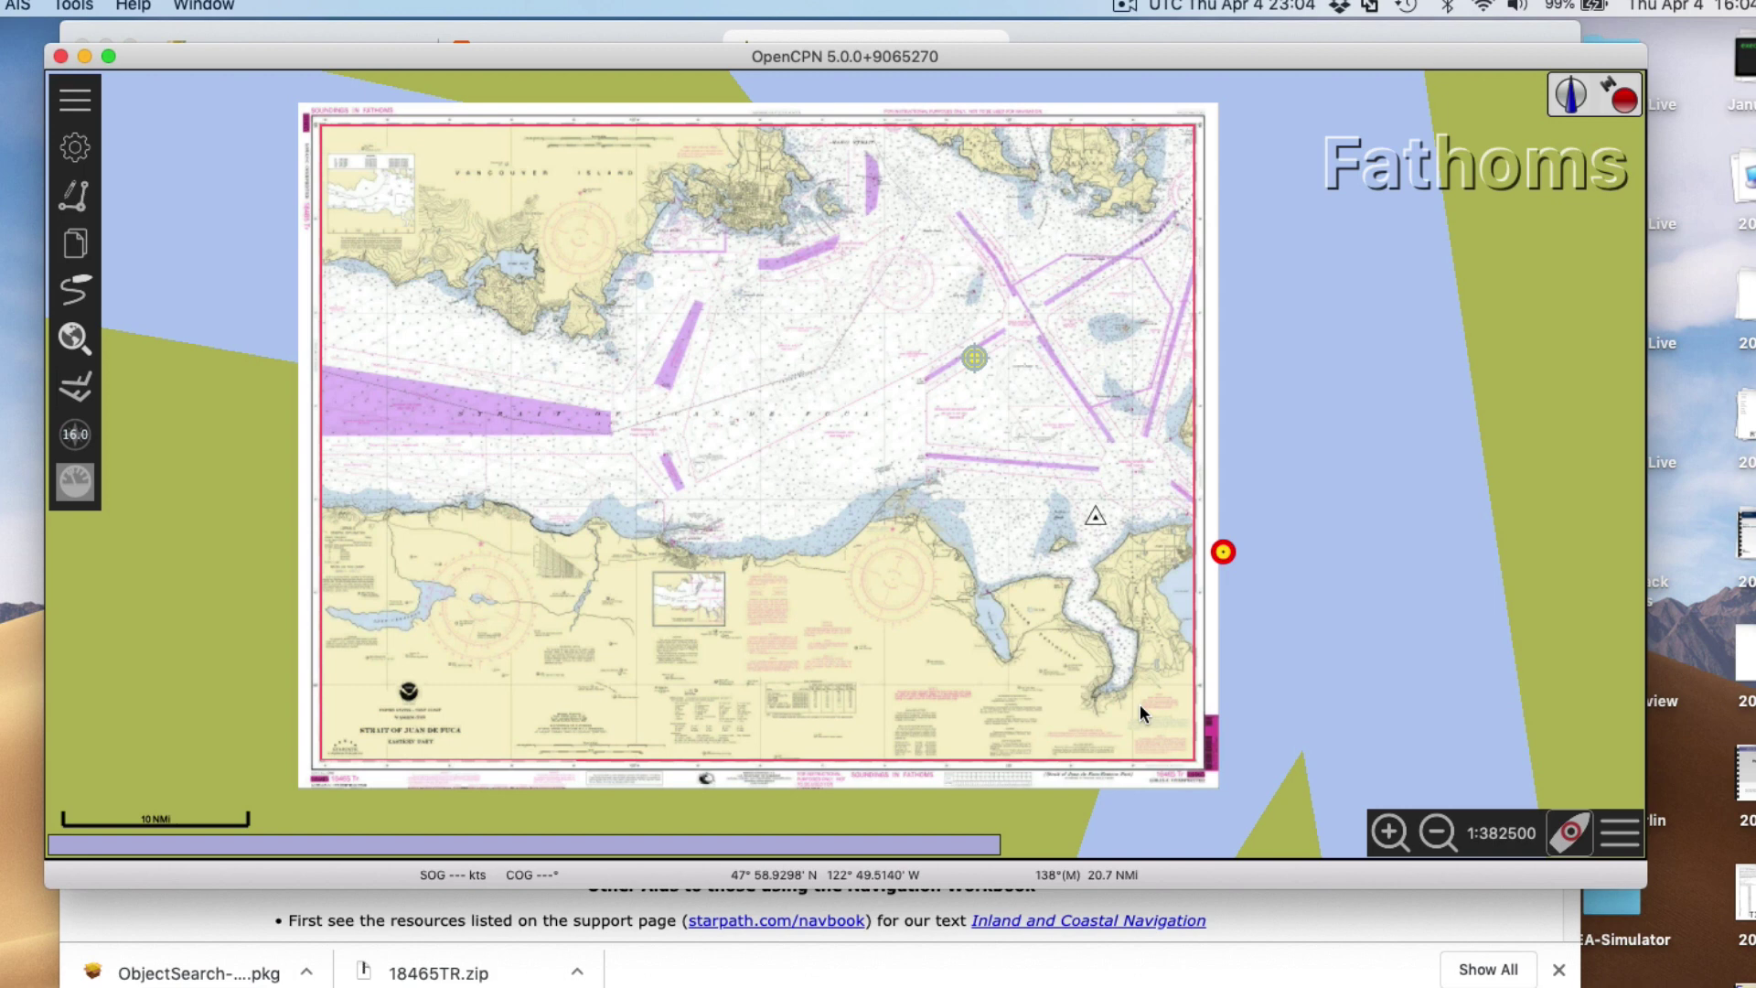
Step: Open Chart Object Search and review its database import settings without changing anything
left_click(75, 339)
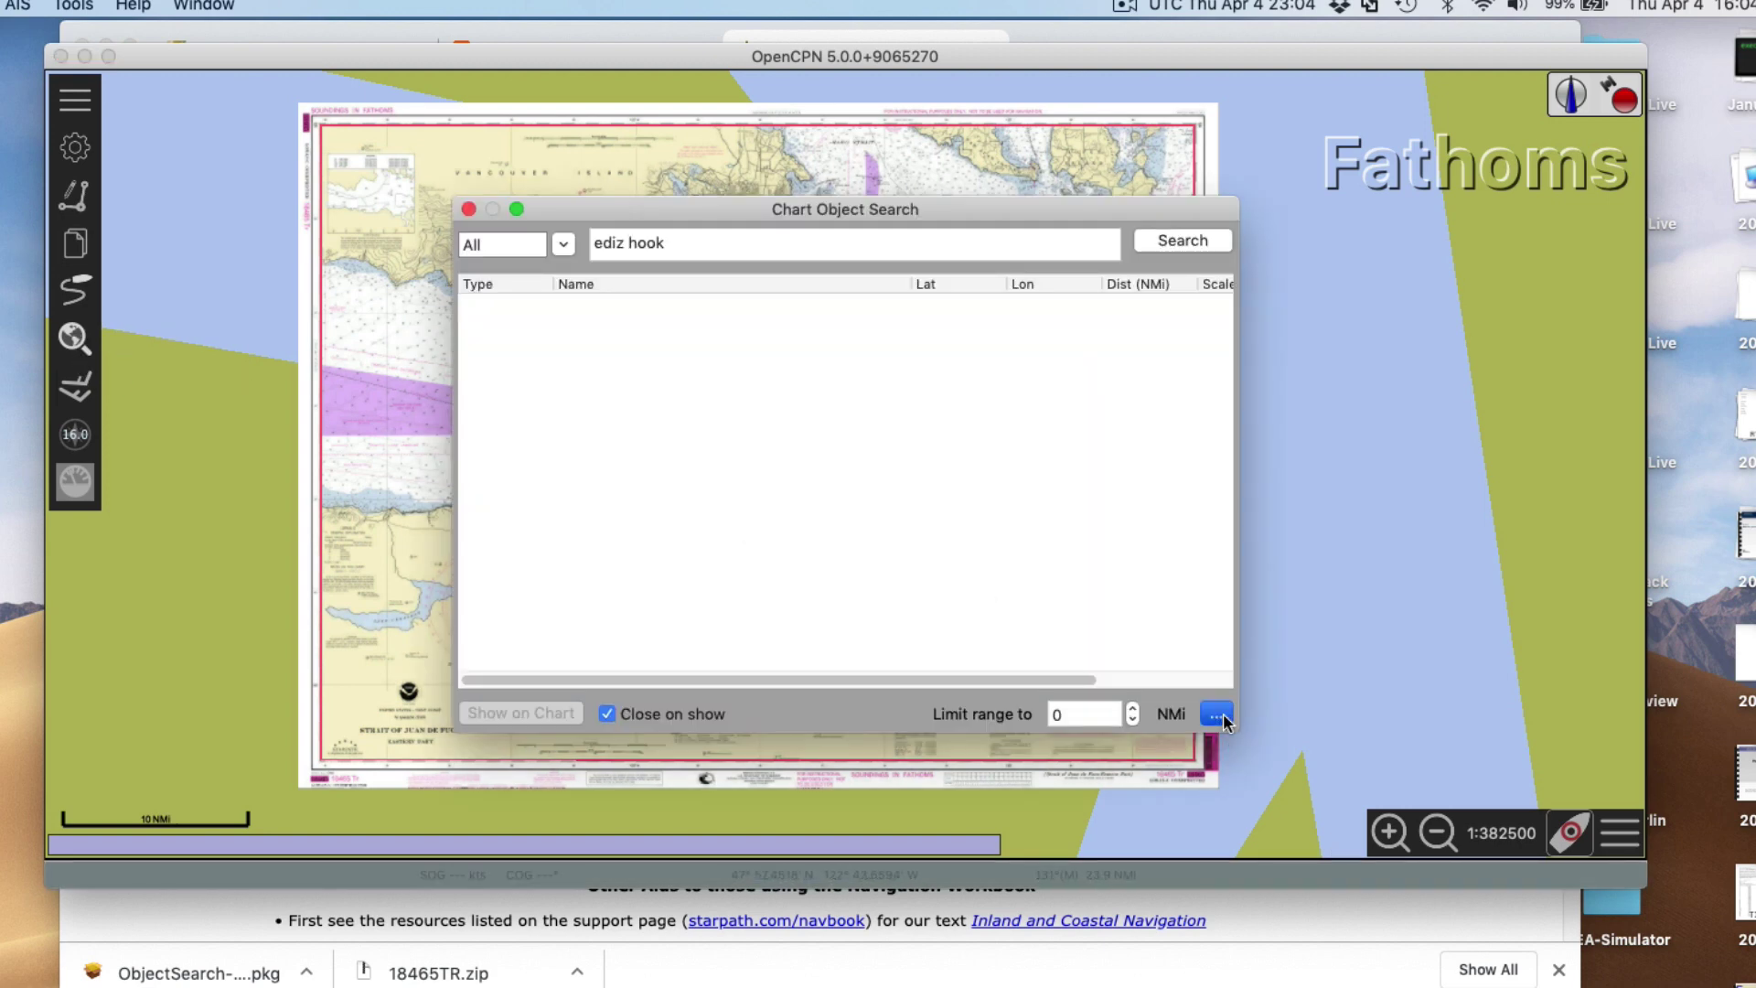
left_click(1216, 713)
left_click(883, 253)
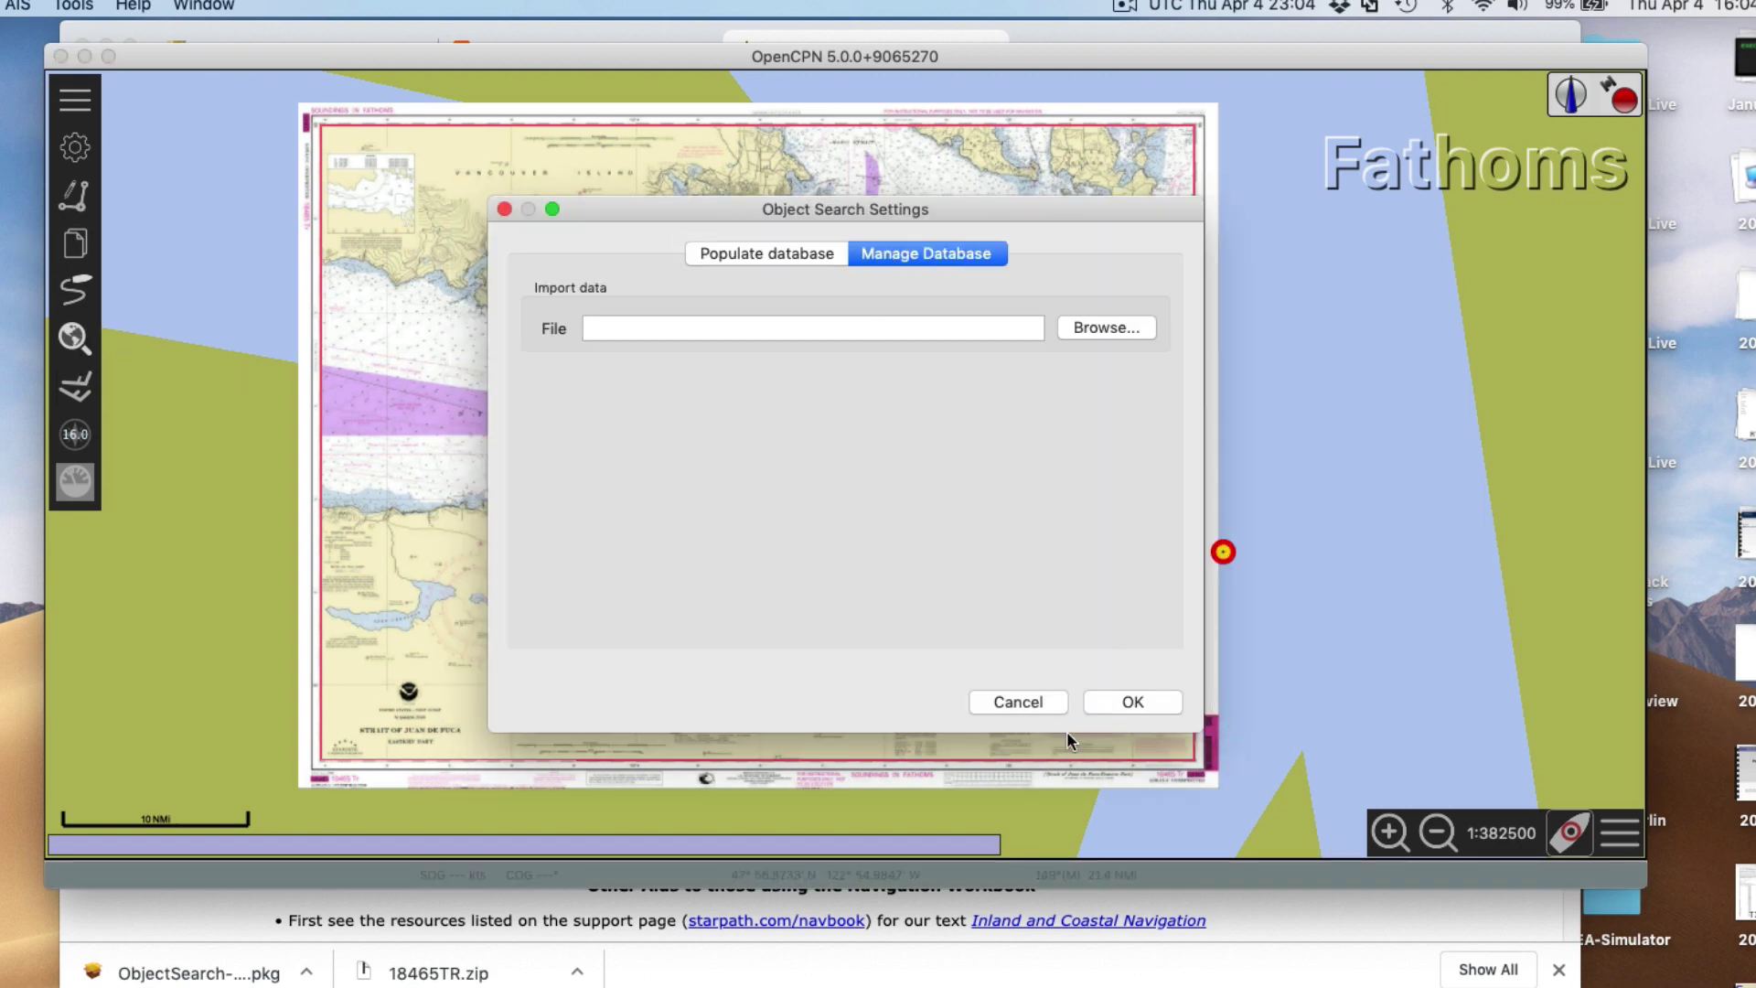
left_click(1015, 701)
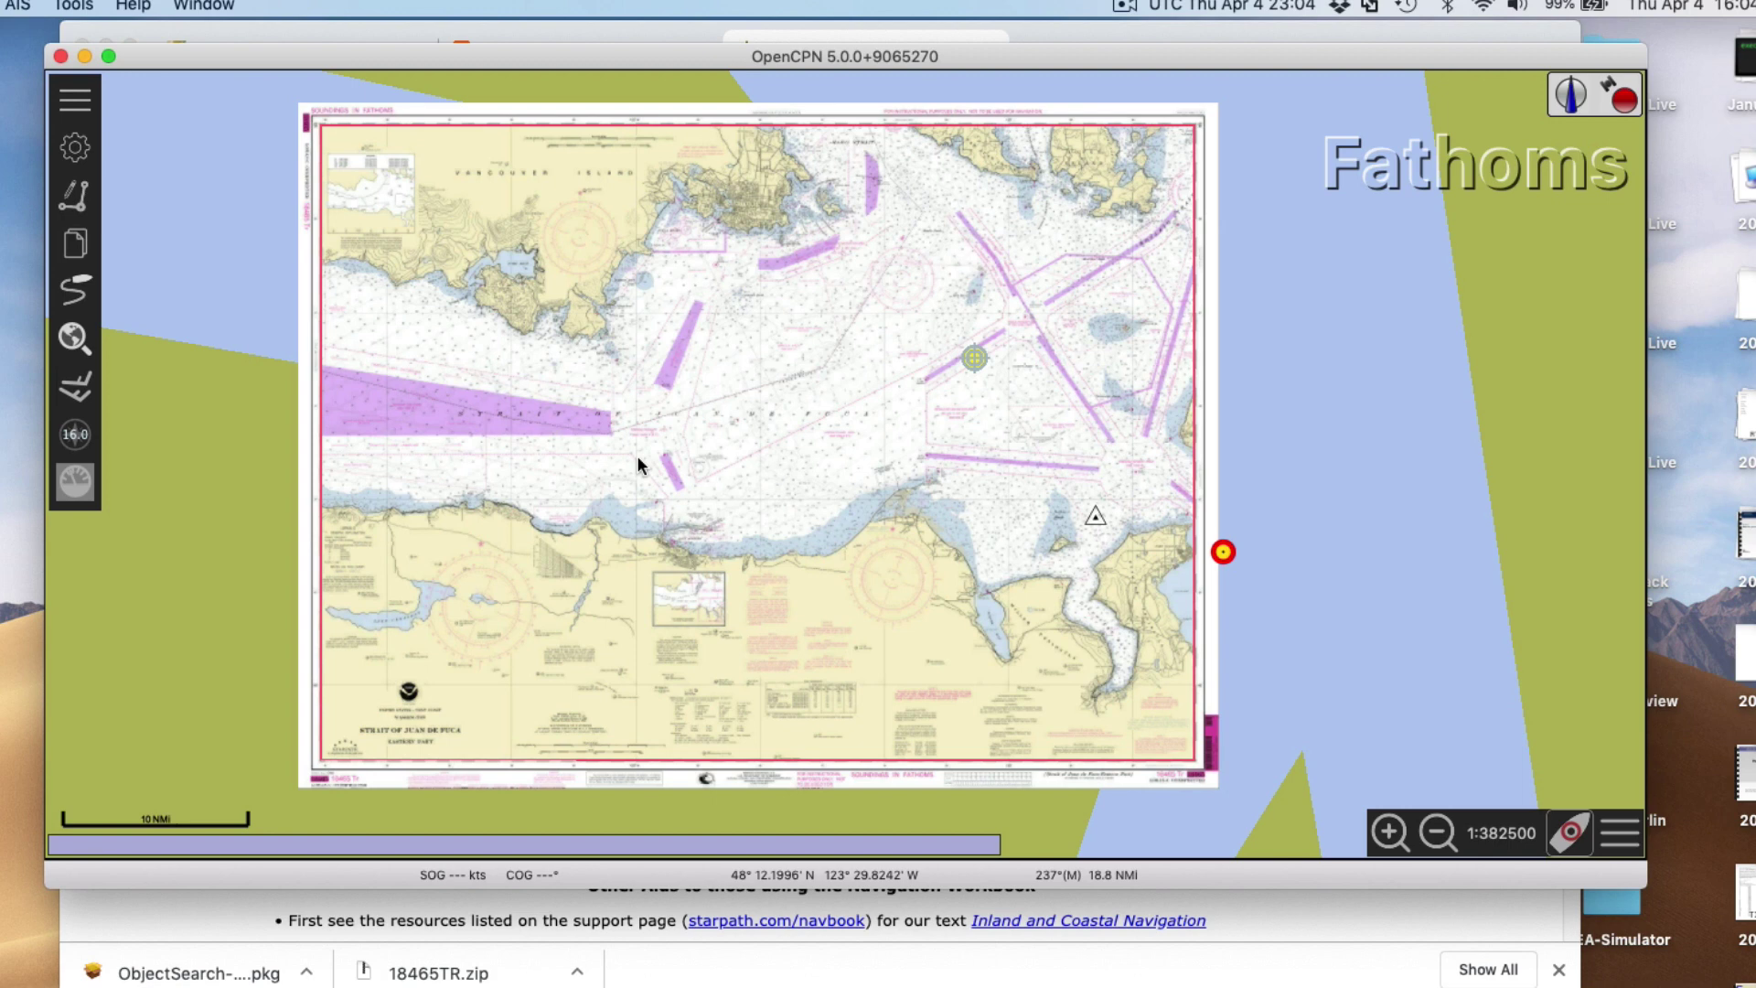
Step: Search the chart objects for 'ediz hook', then for 'victoria'
left_click(75, 338)
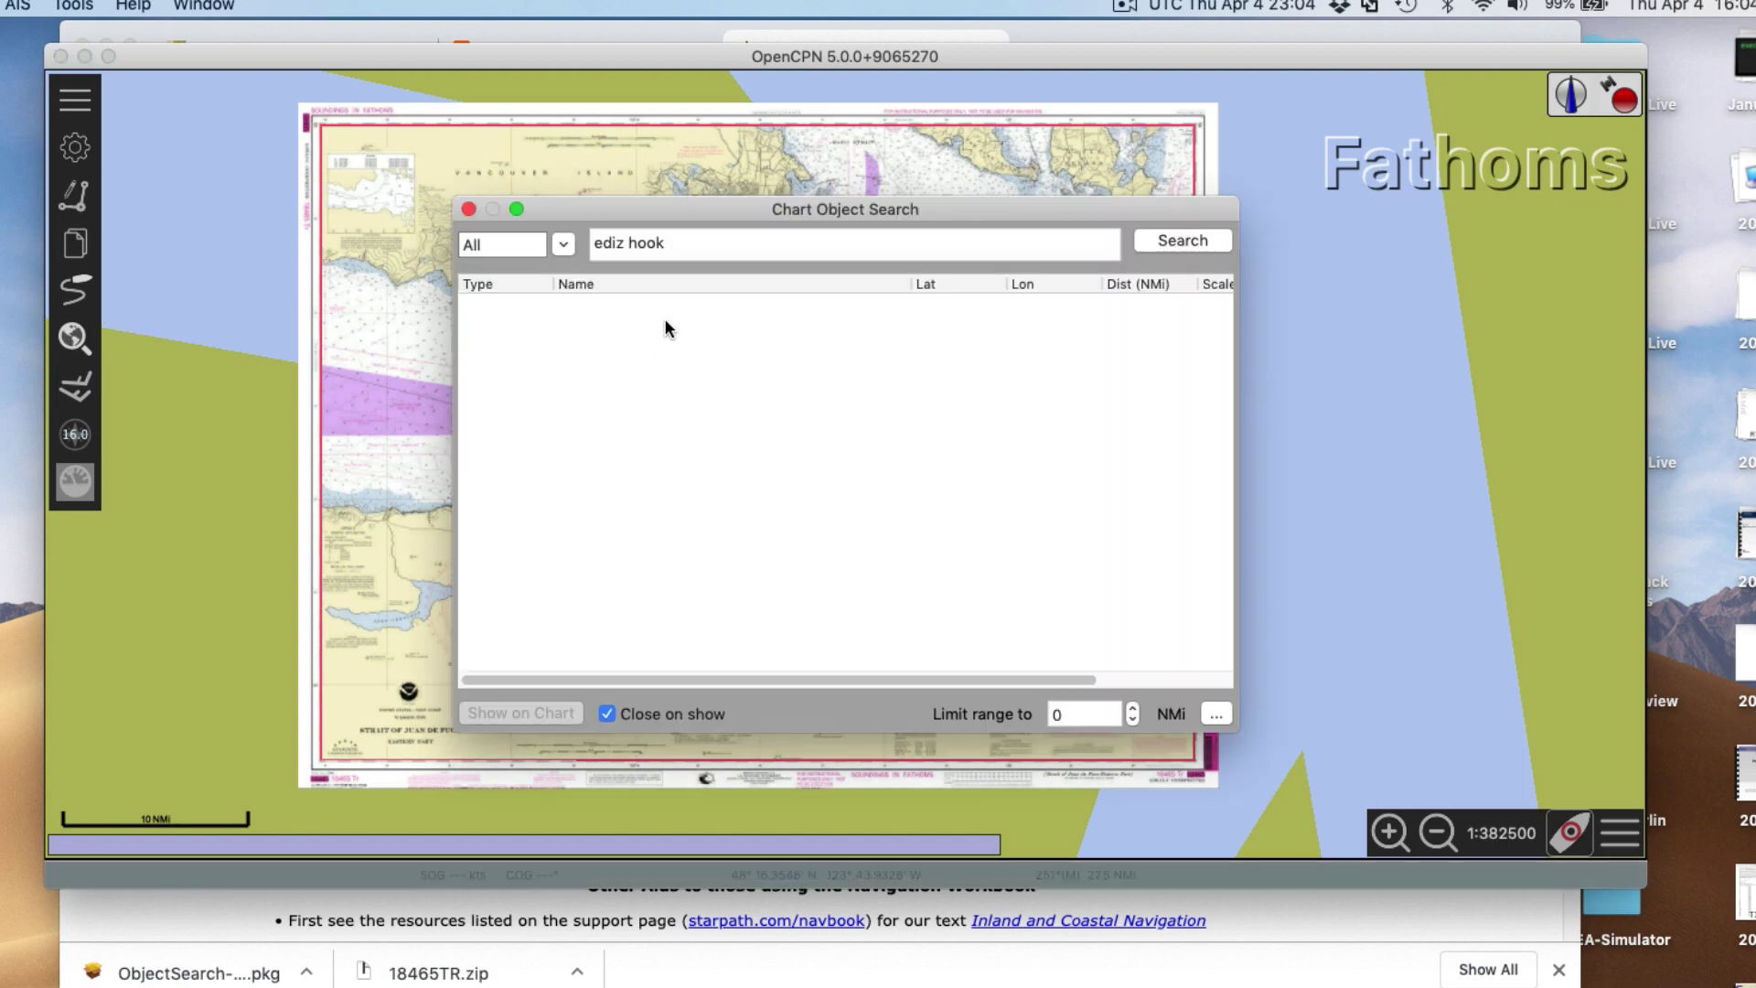
left_click(1201, 241)
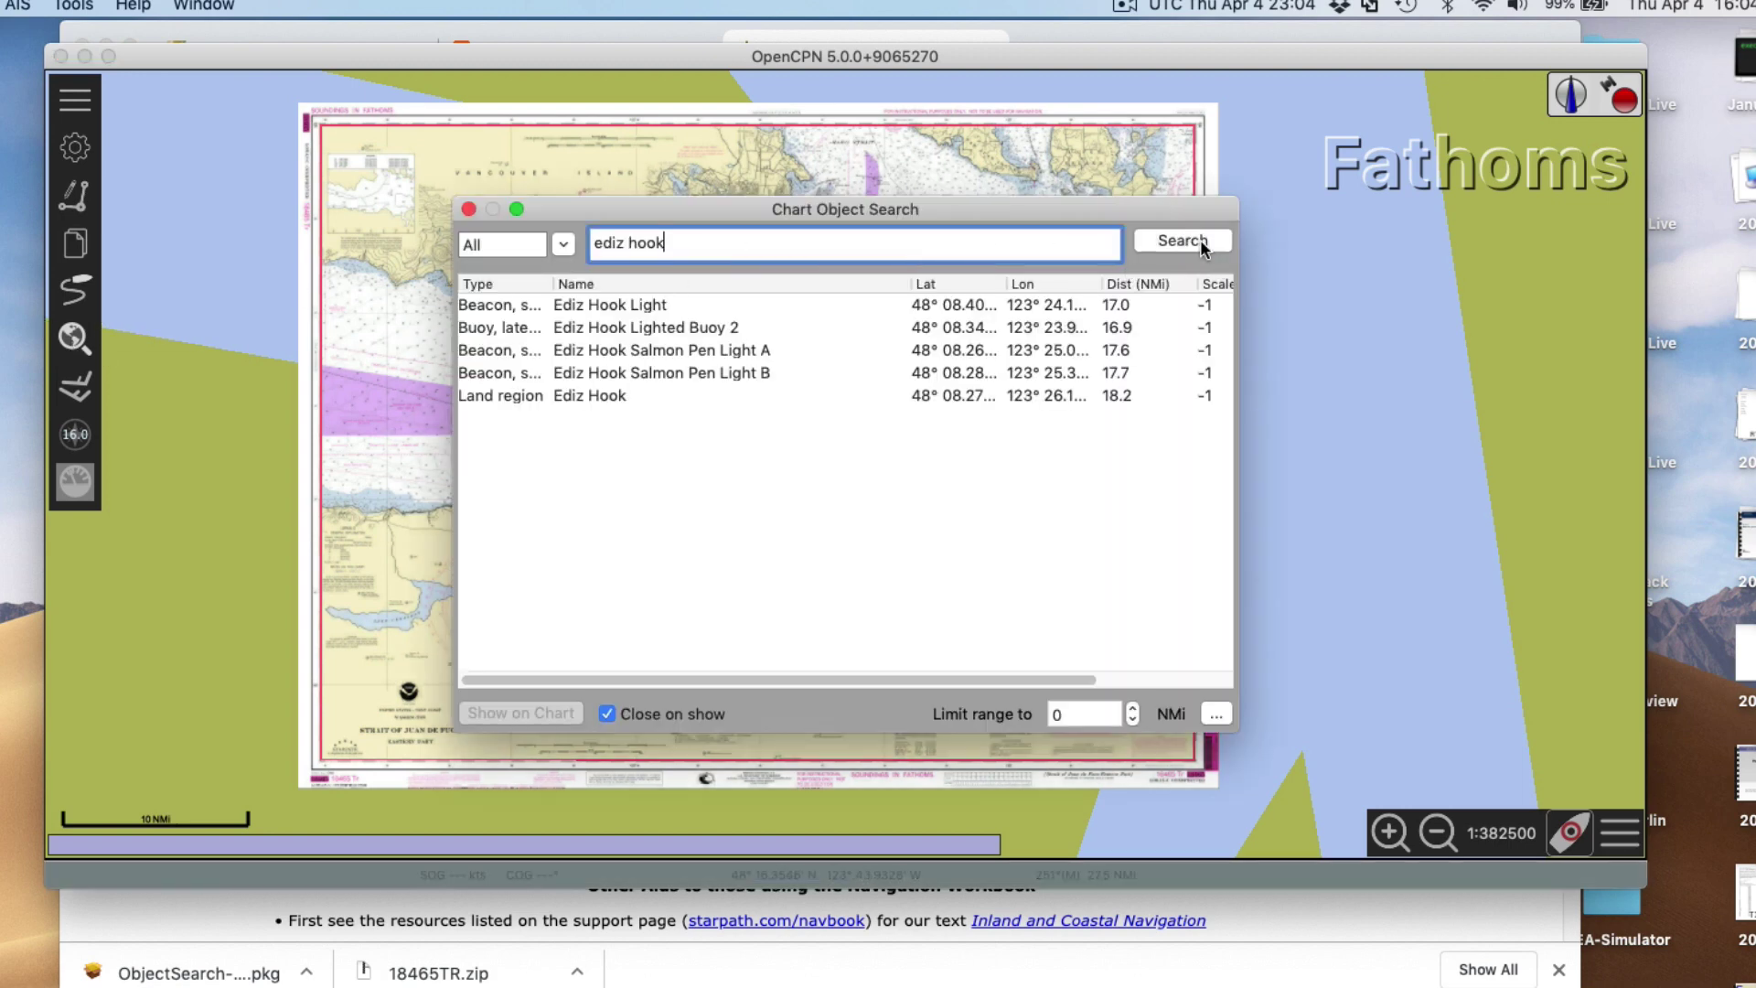
key("super+a")
type("victoria")
left_click(1184, 231)
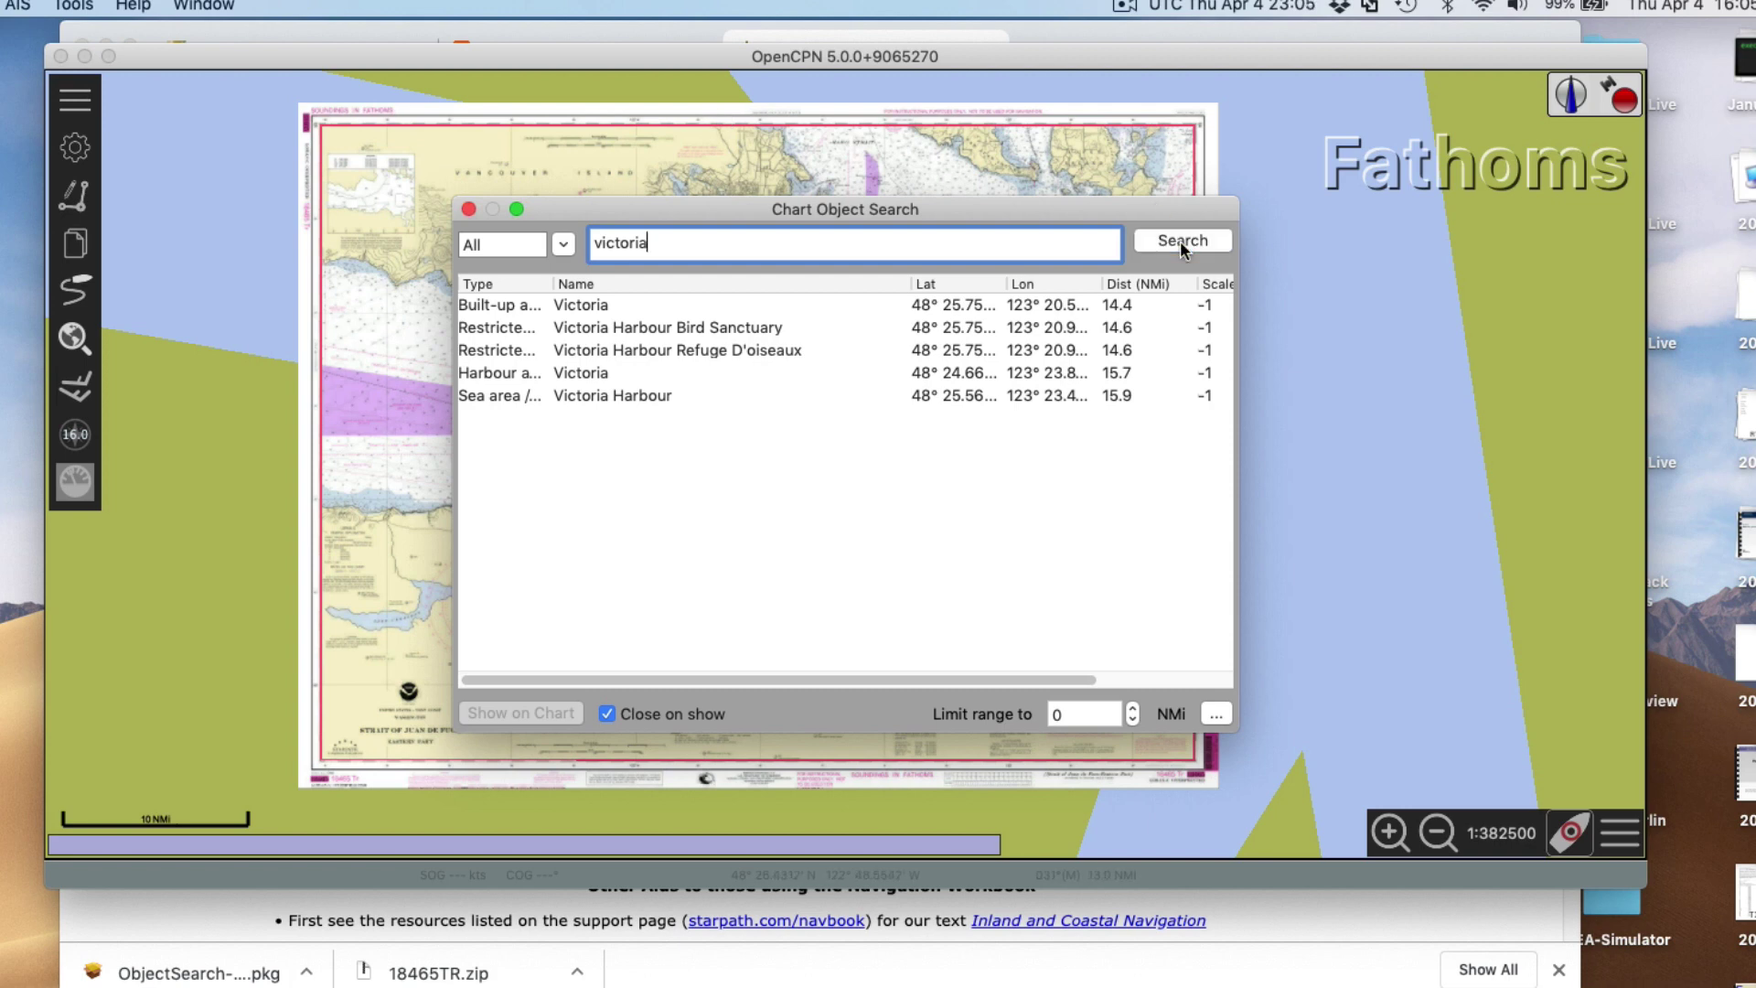
Step: Search for 'brotchie ledge' and select the Brotchie Ledge sea area result
double_click(627, 245)
type("brotchie ledge")
left_click(1180, 240)
left_click(586, 305)
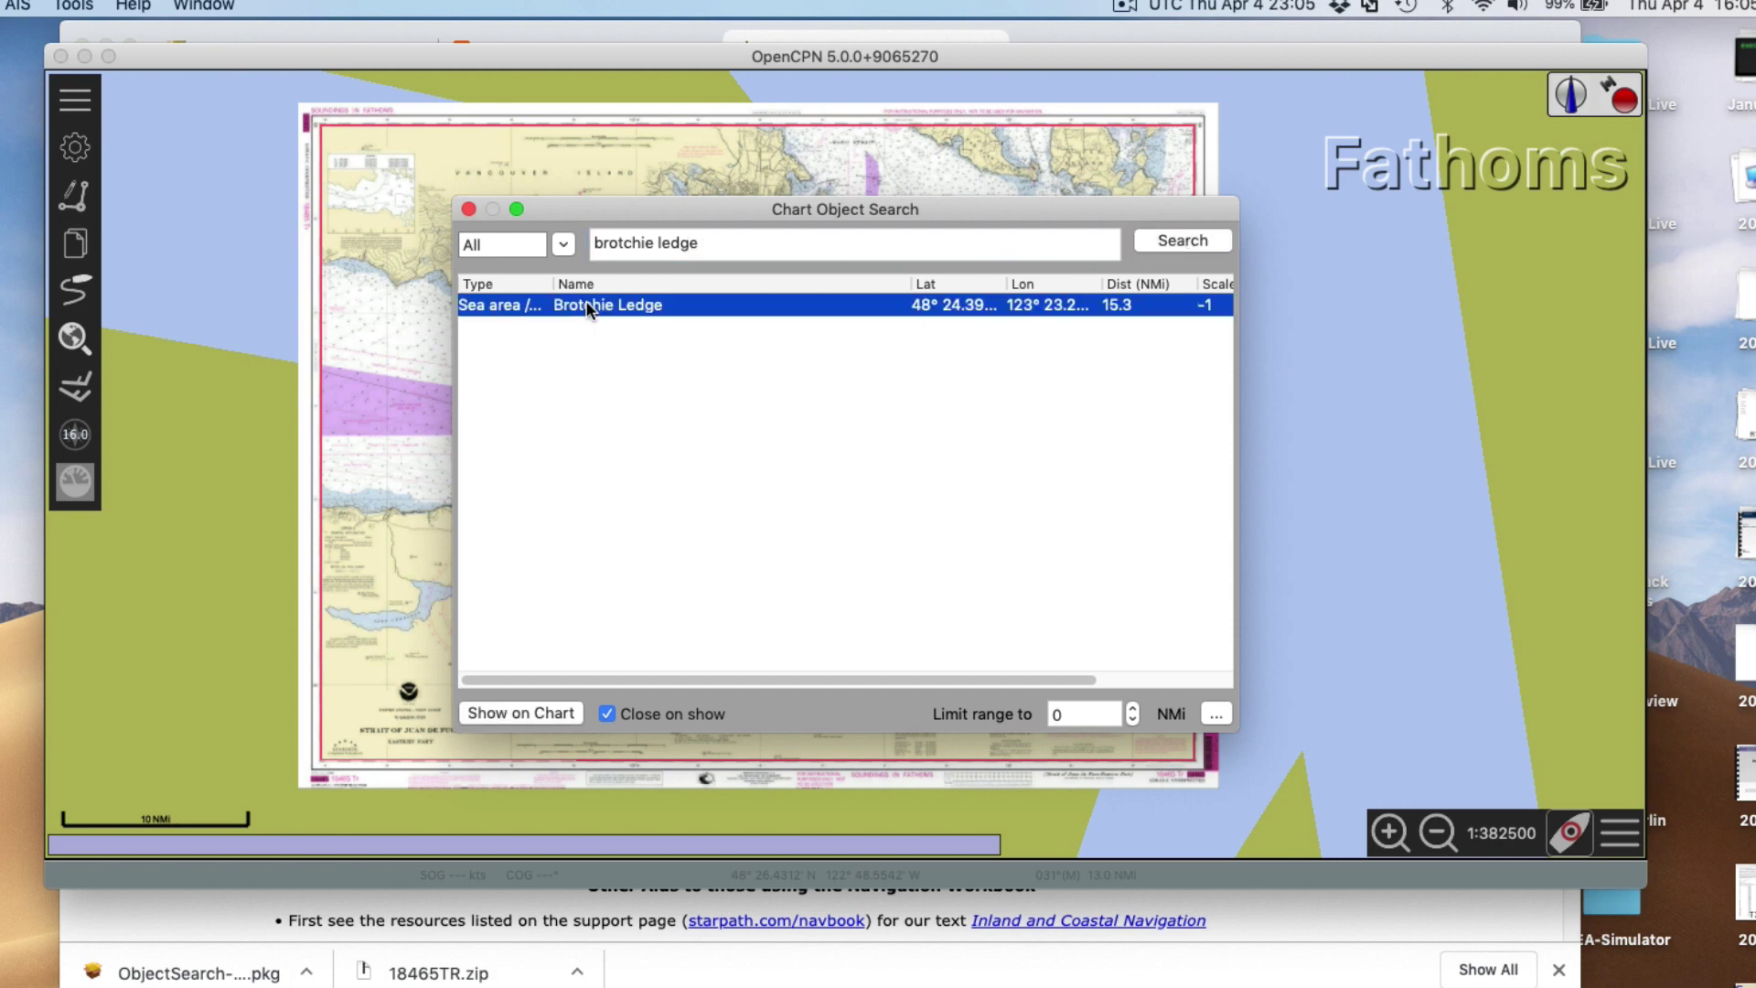
Step: Show Brotchie Ledge on the chart, zoom in on it, then zoom out and recenter the chart
left_click(521, 712)
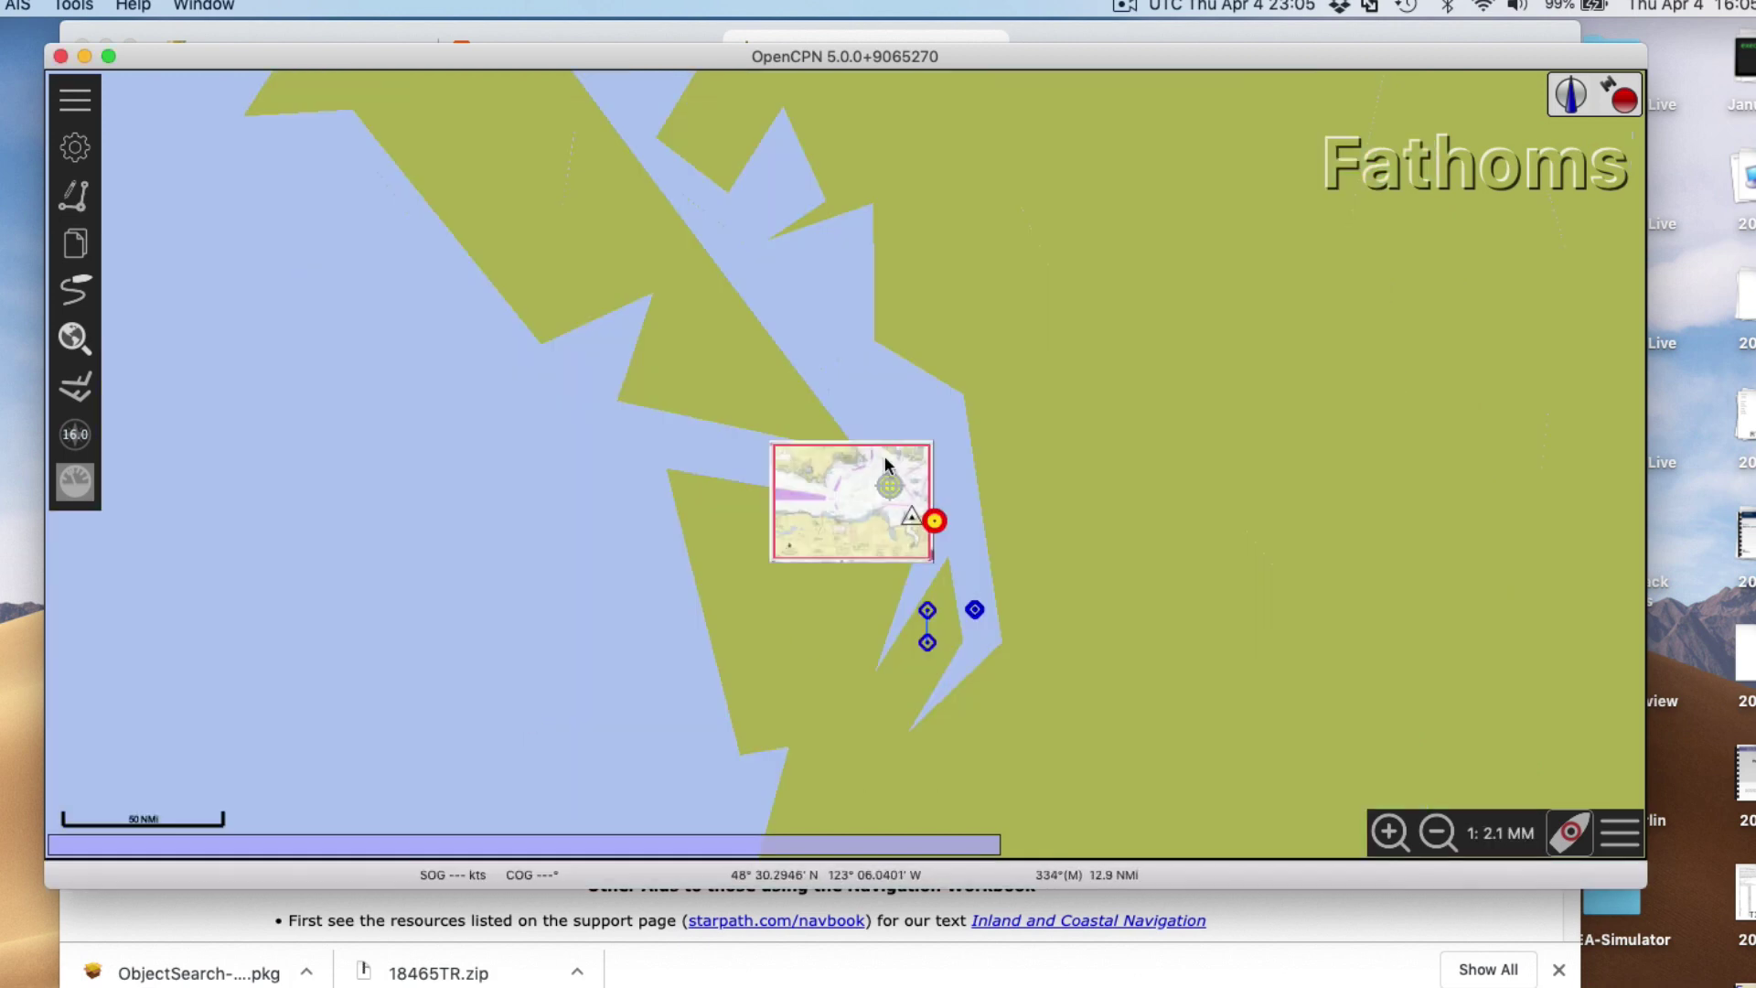
scroll(882, 519, "up", 5)
scroll(843, 640, "up", 8)
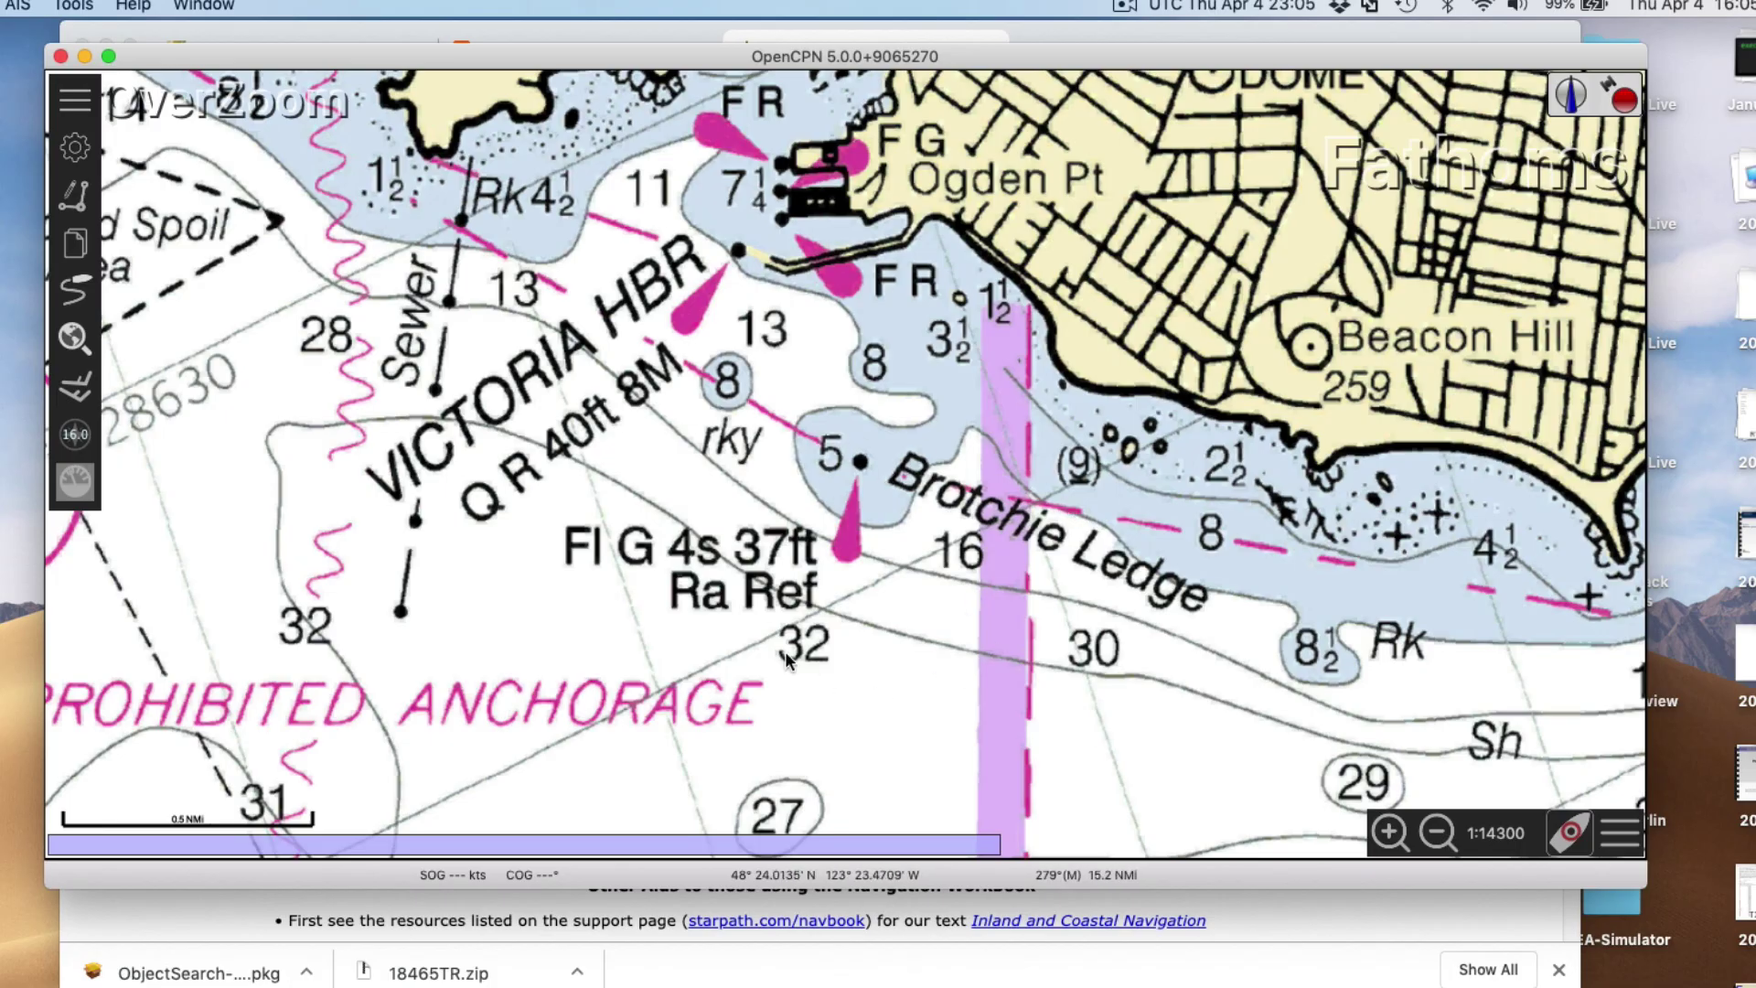
scroll(789, 657, "down", 5)
scroll(793, 682, "down", 5)
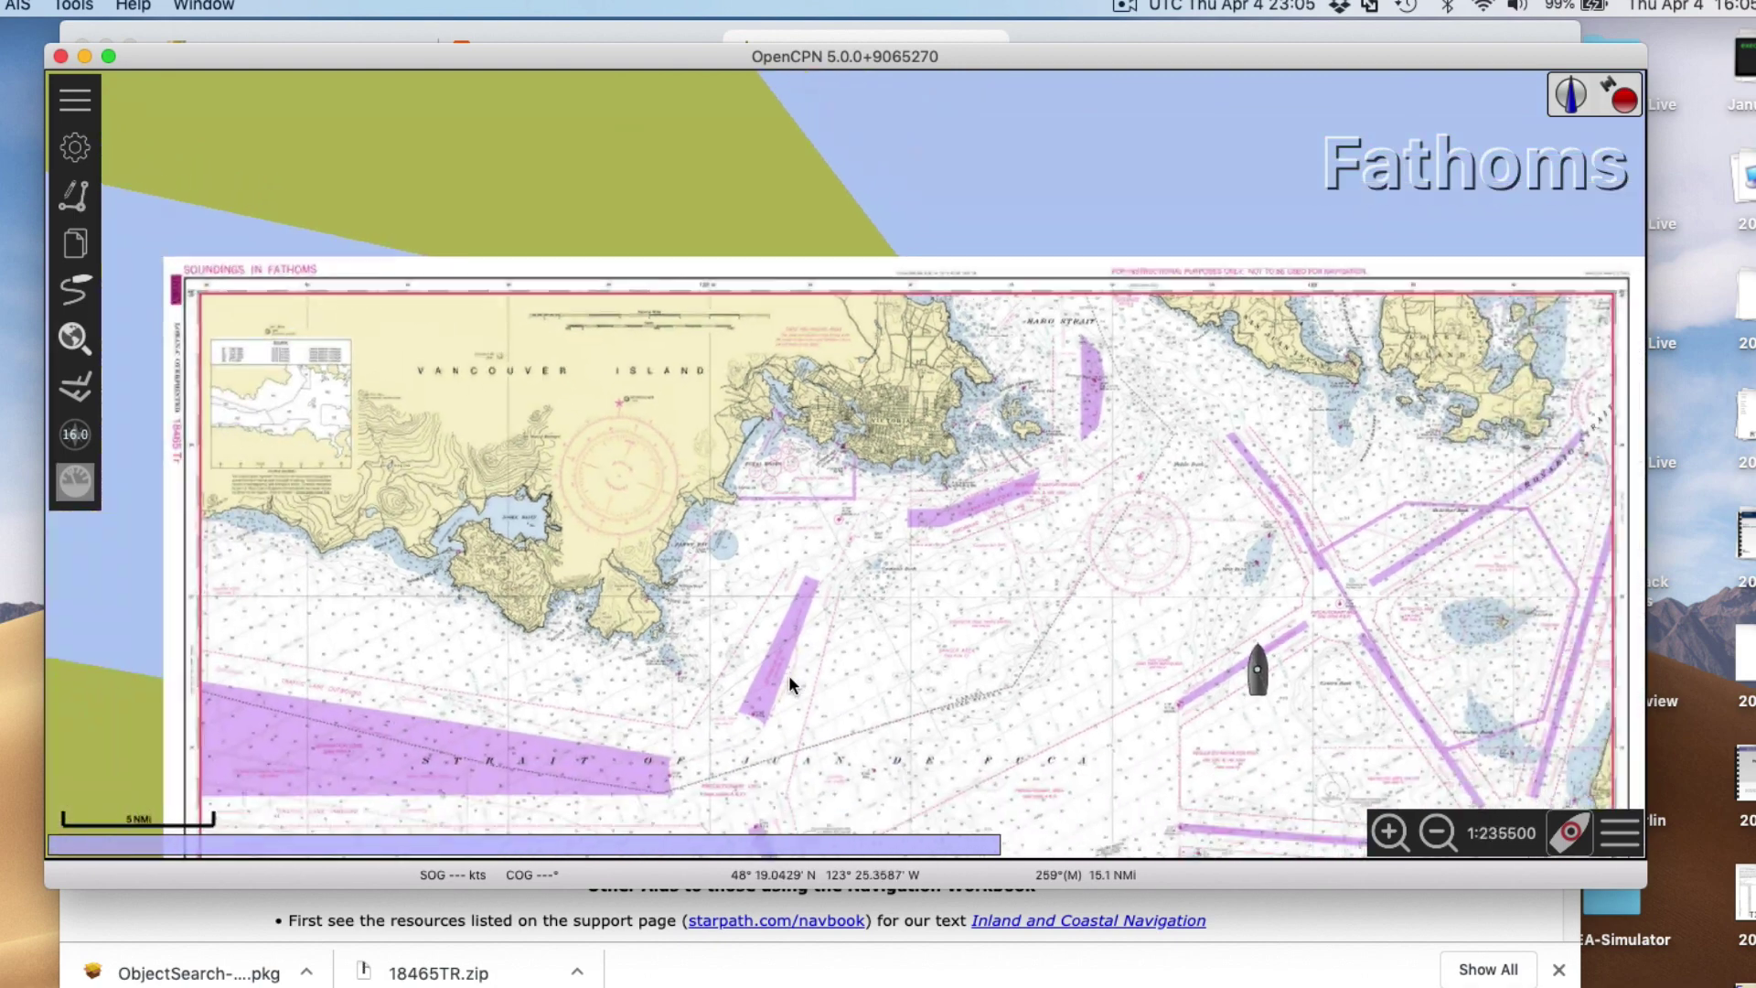
left_click_drag(788, 675, 781, 492)
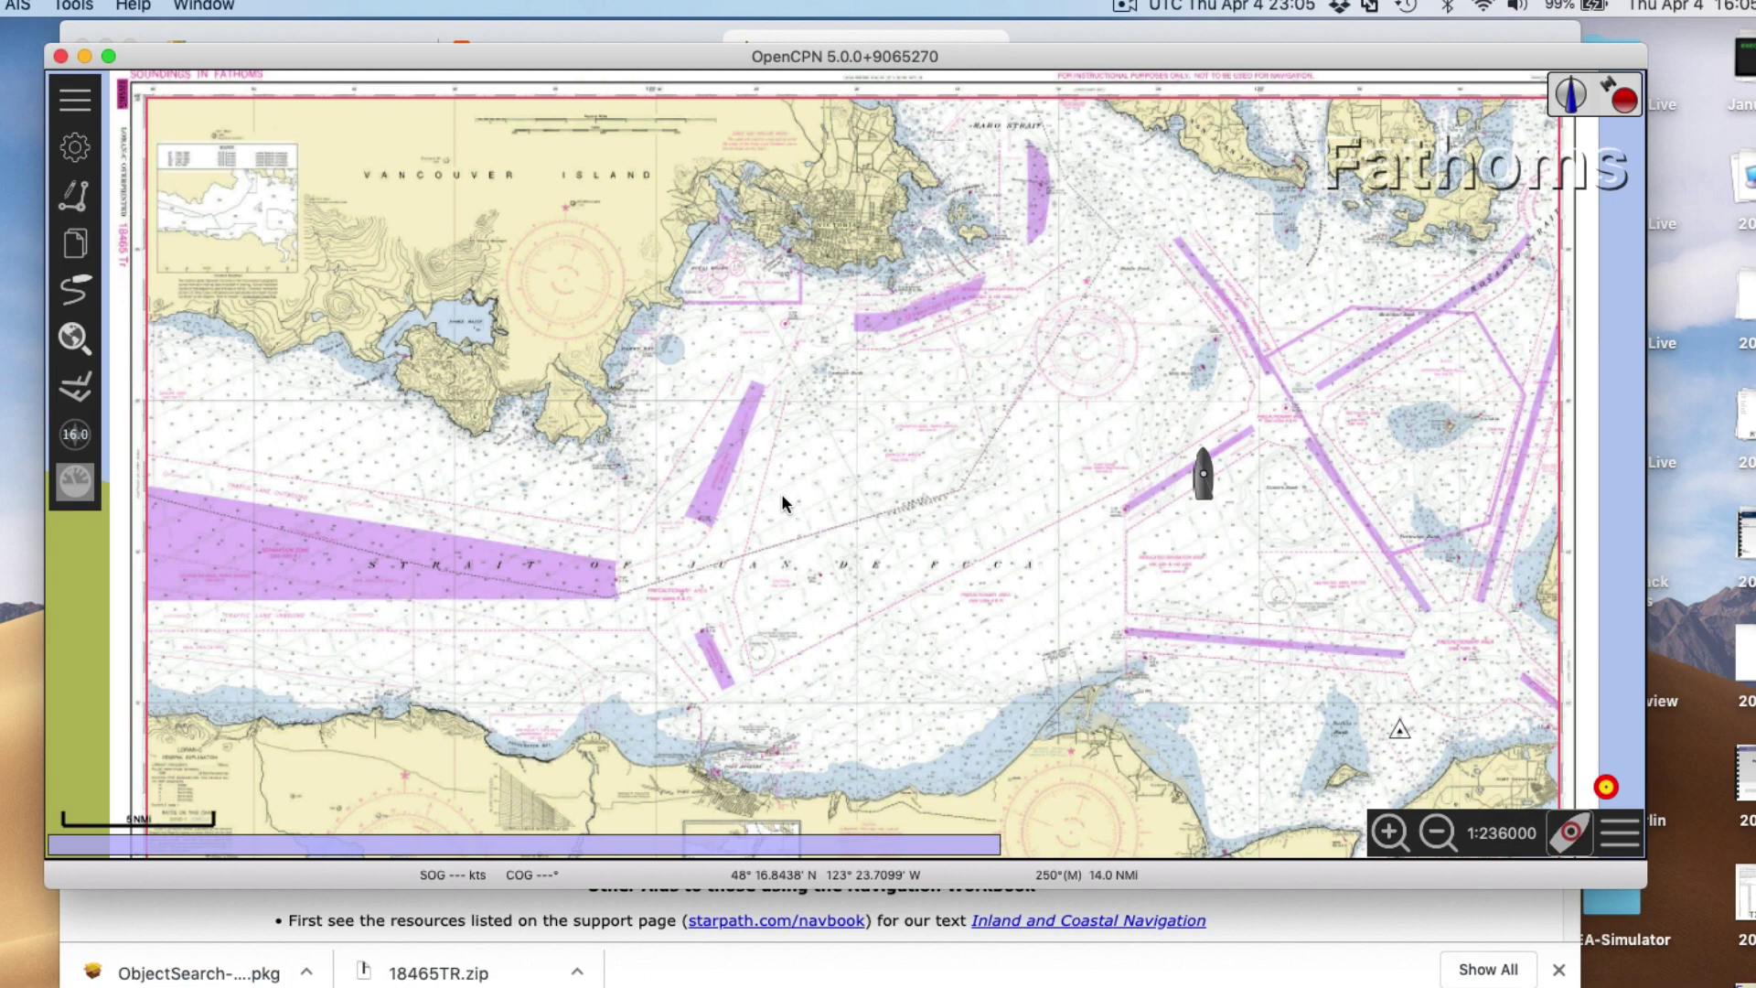
Step: Zoom out slightly and pan the chart sheet back toward its centre
scroll(890, 600, "down", 5)
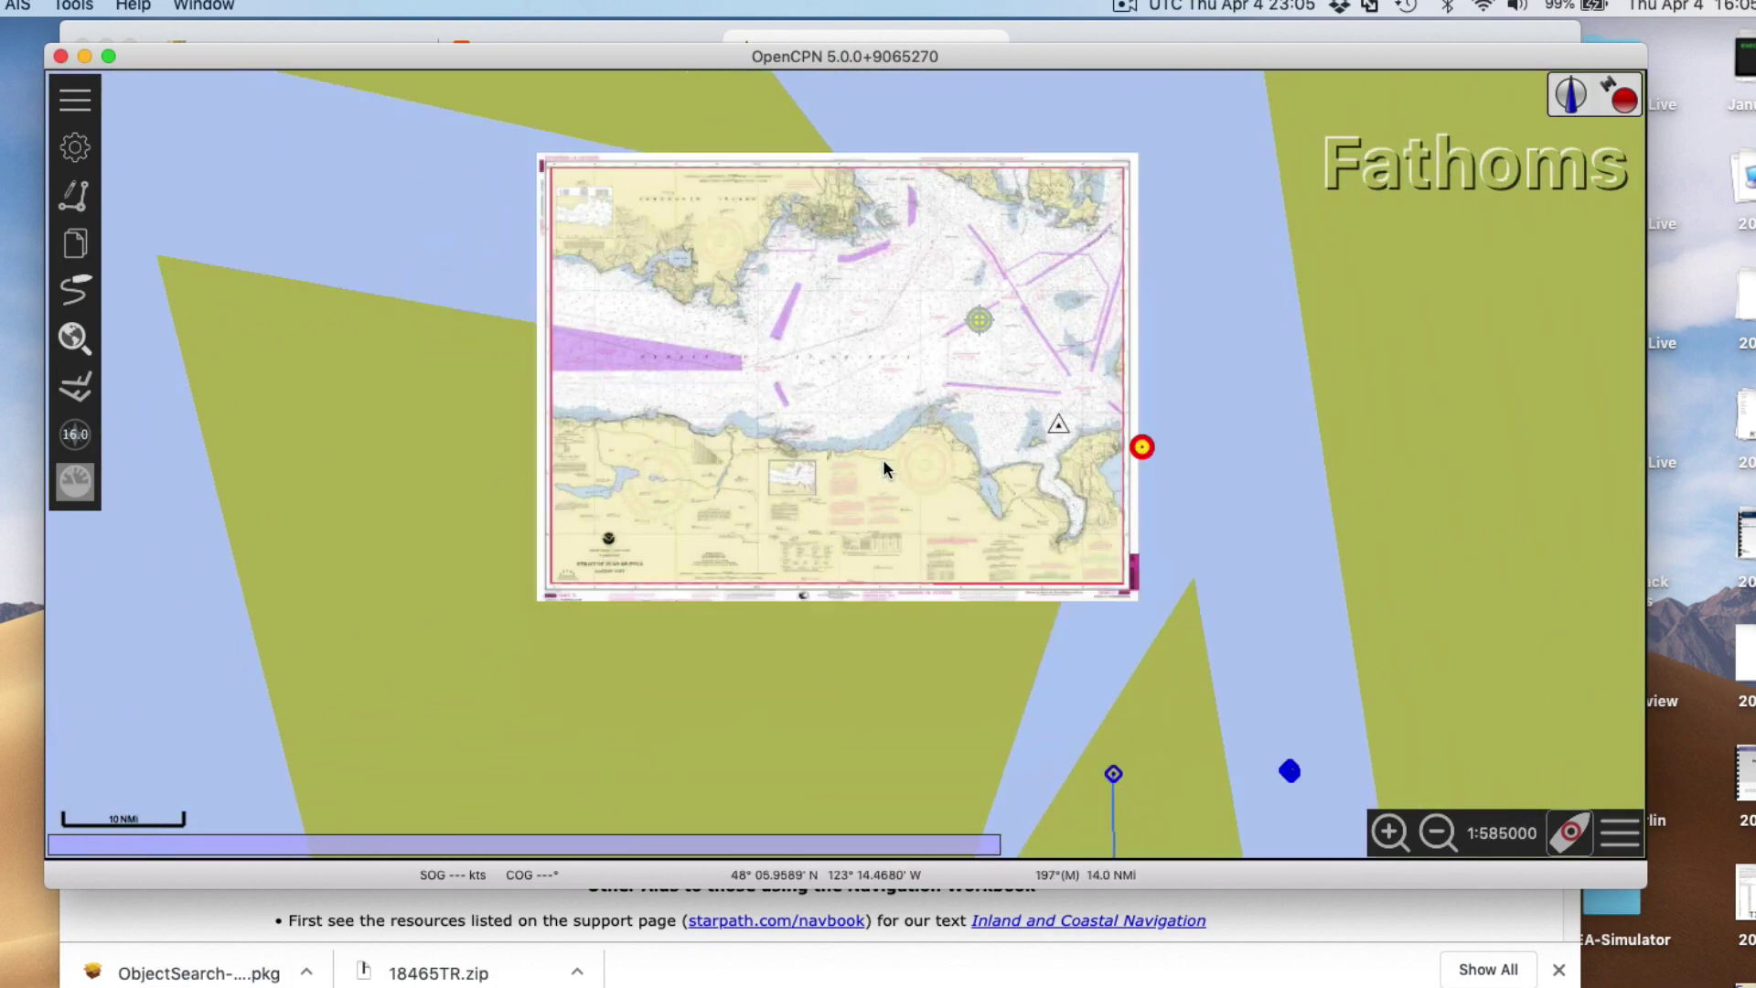
left_click_drag(882, 458, 878, 496)
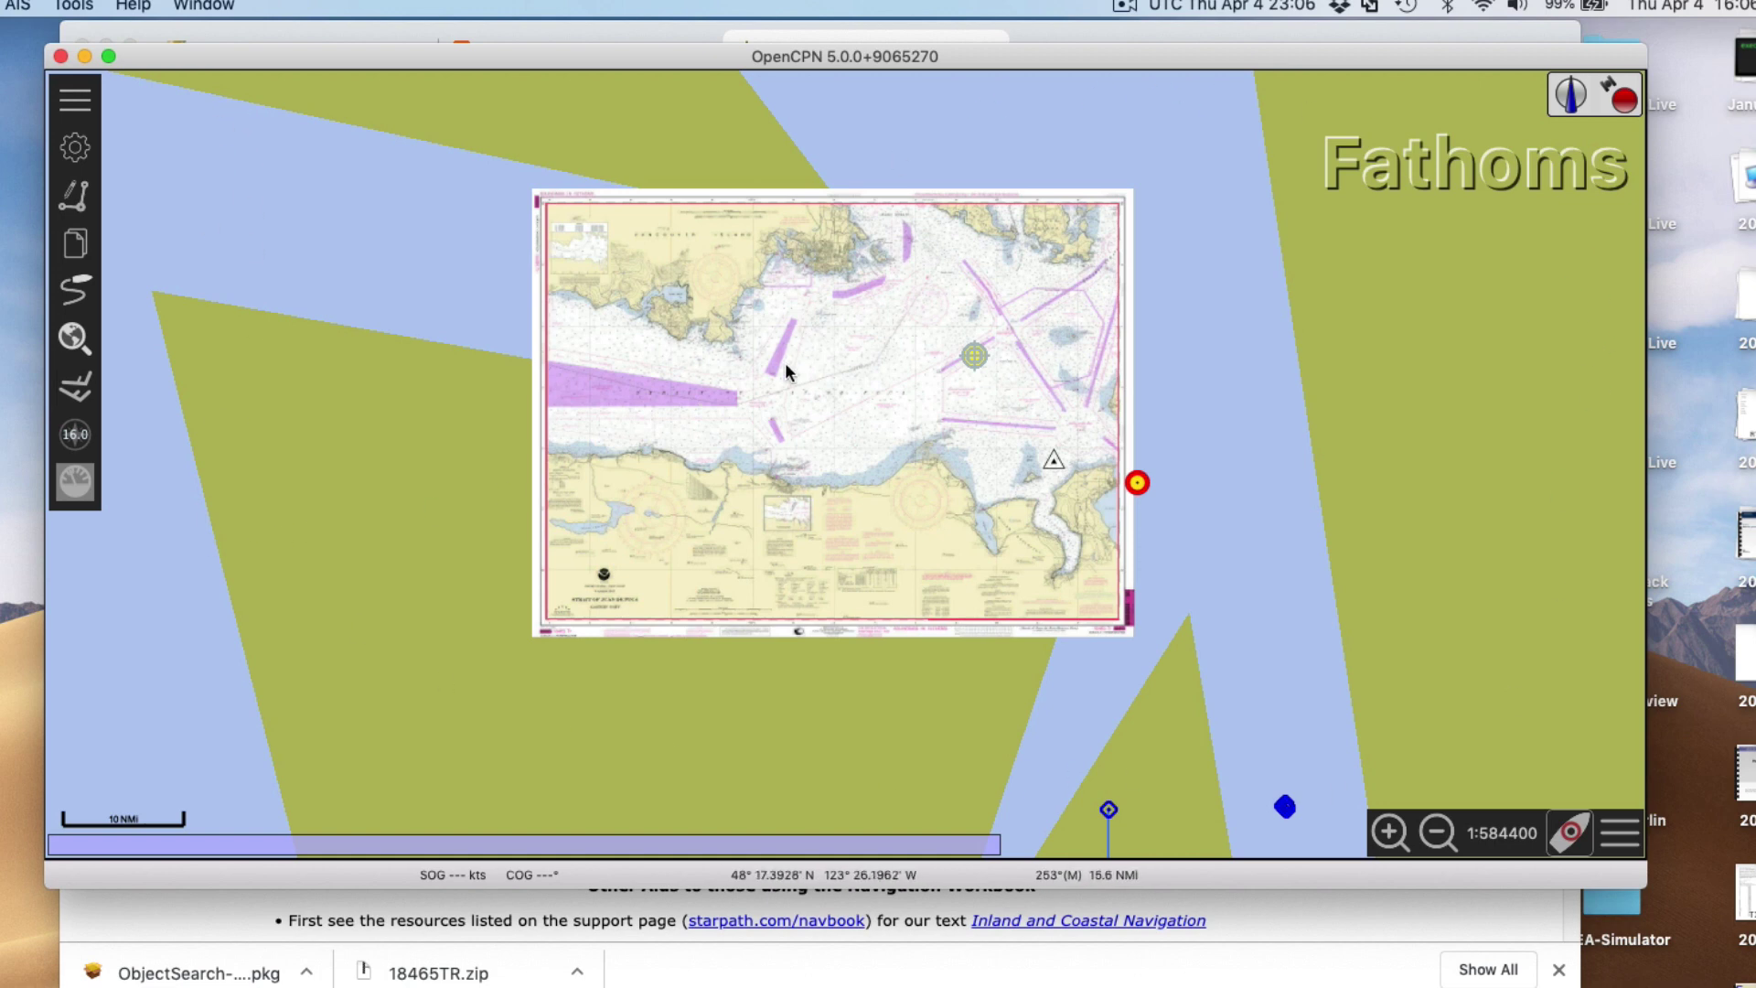
left_click_drag(785, 363, 792, 574)
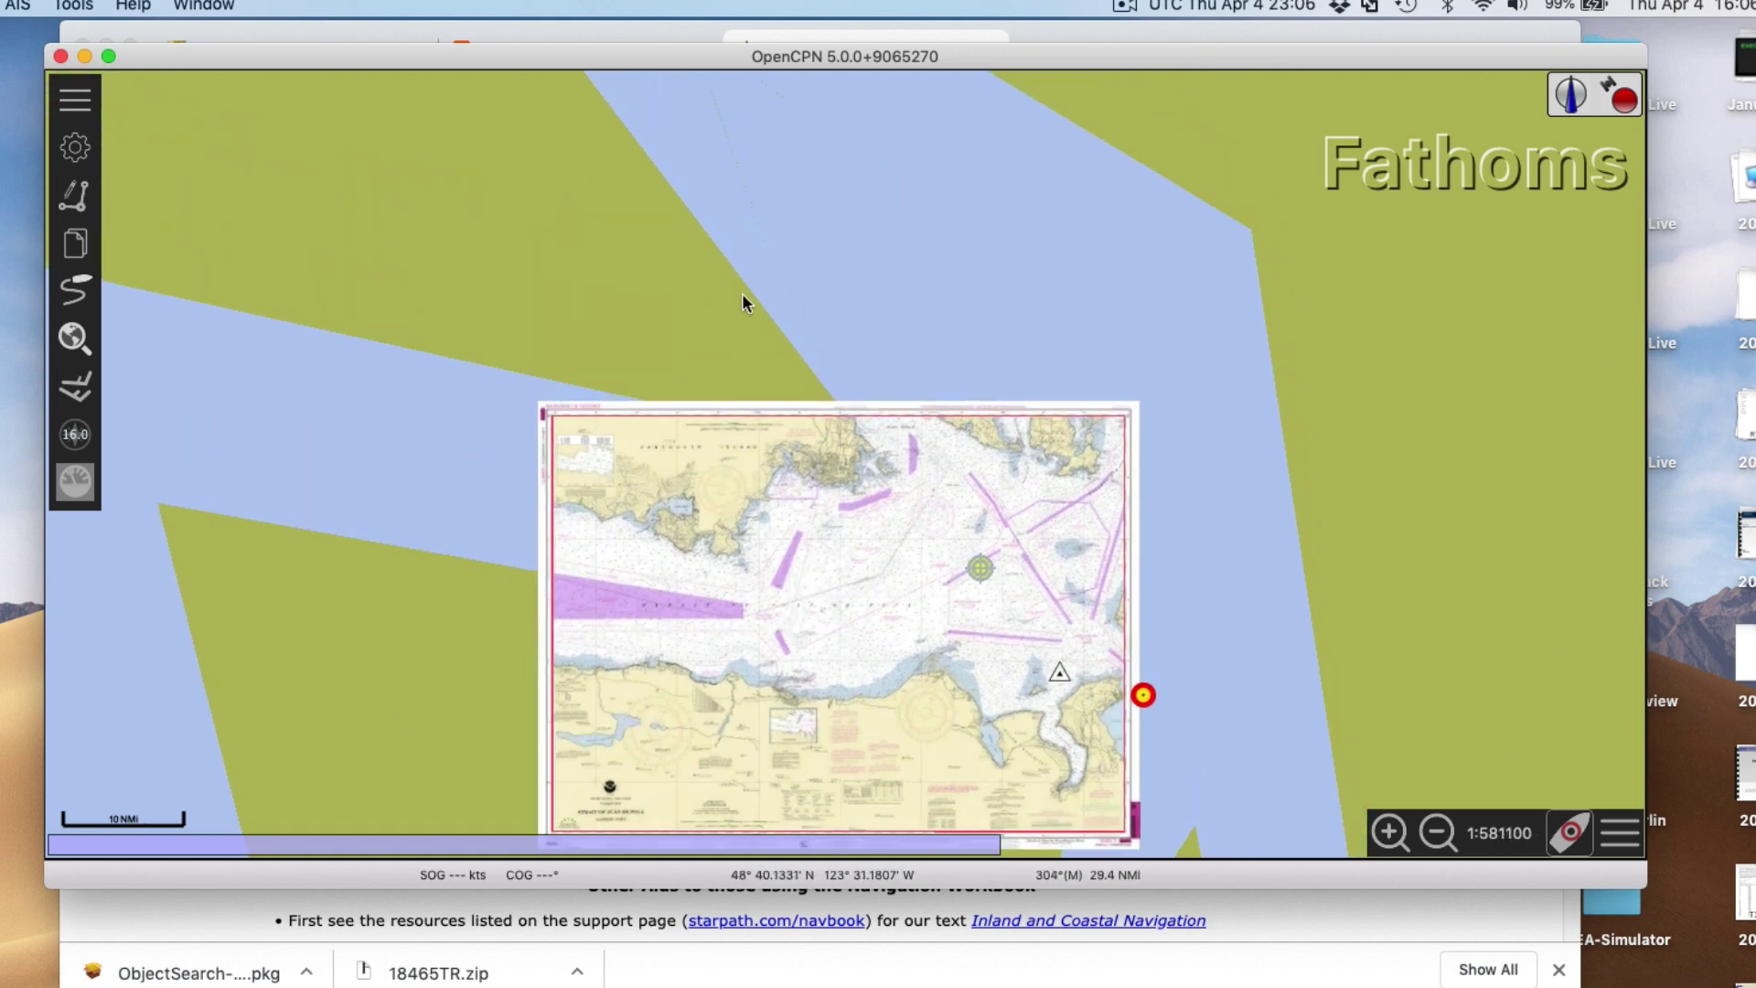
left_click_drag(922, 673, 903, 426)
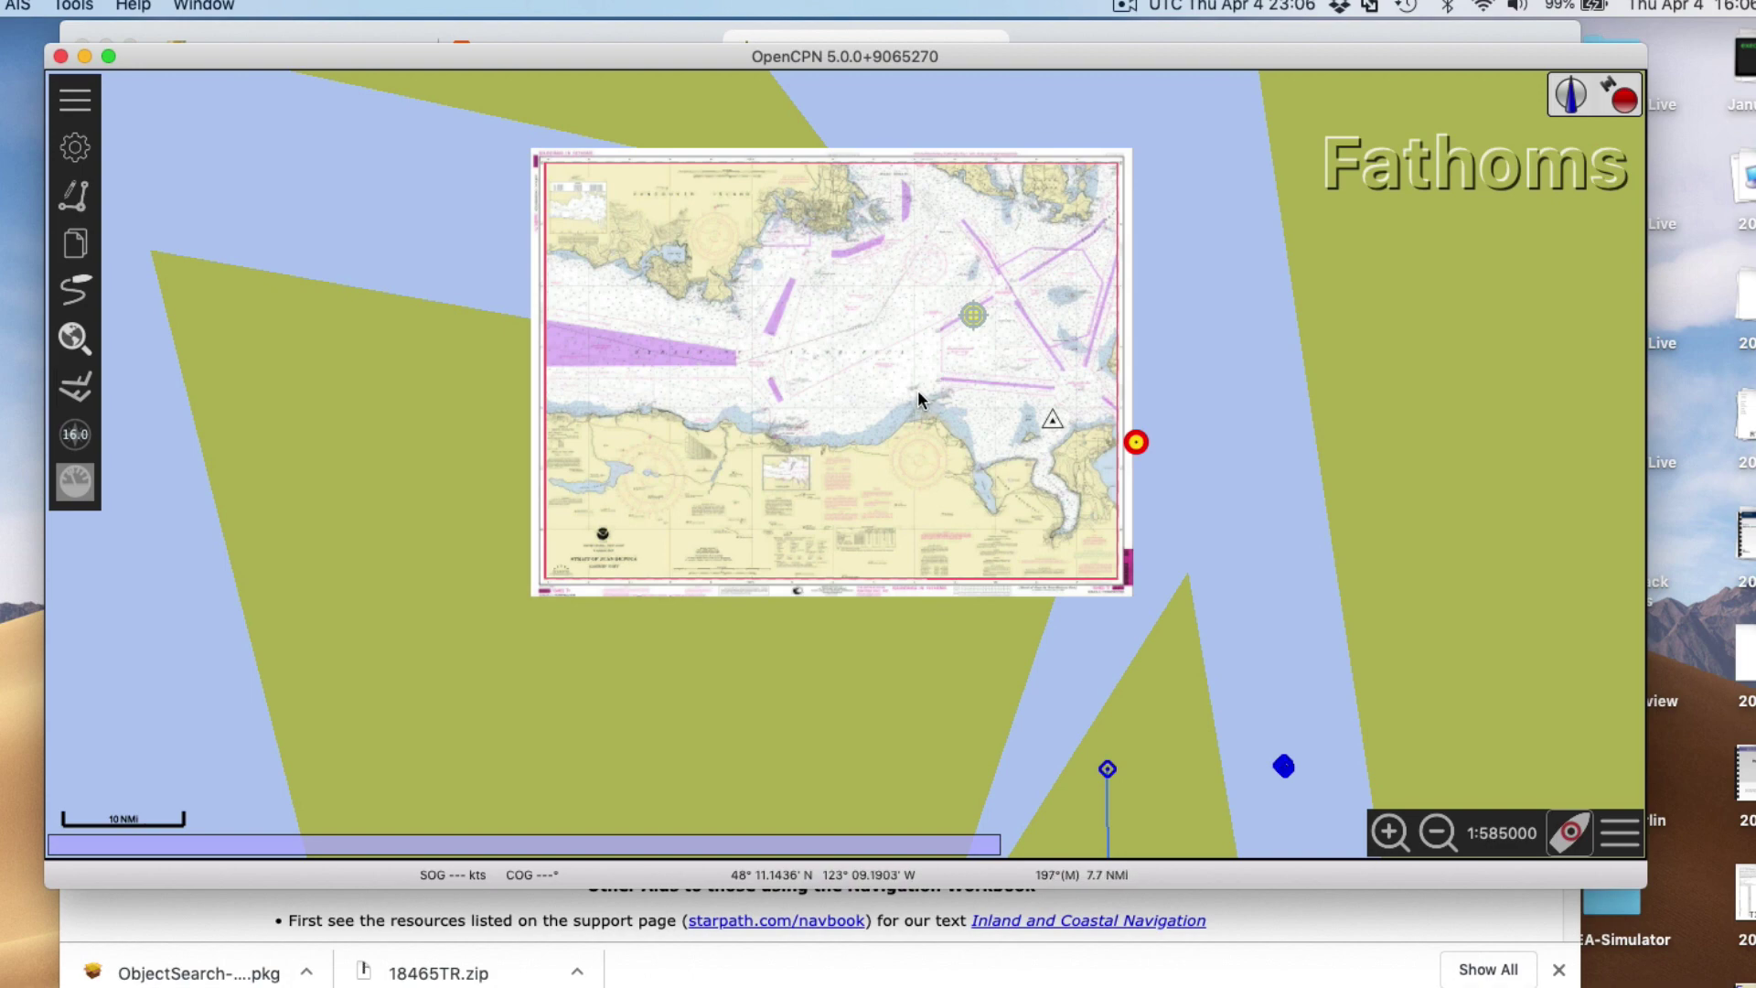
Step: Zoom in past Race Rocks to show Victoria, Royal Roads and Albert Head
scroll(829, 370, "up", 4)
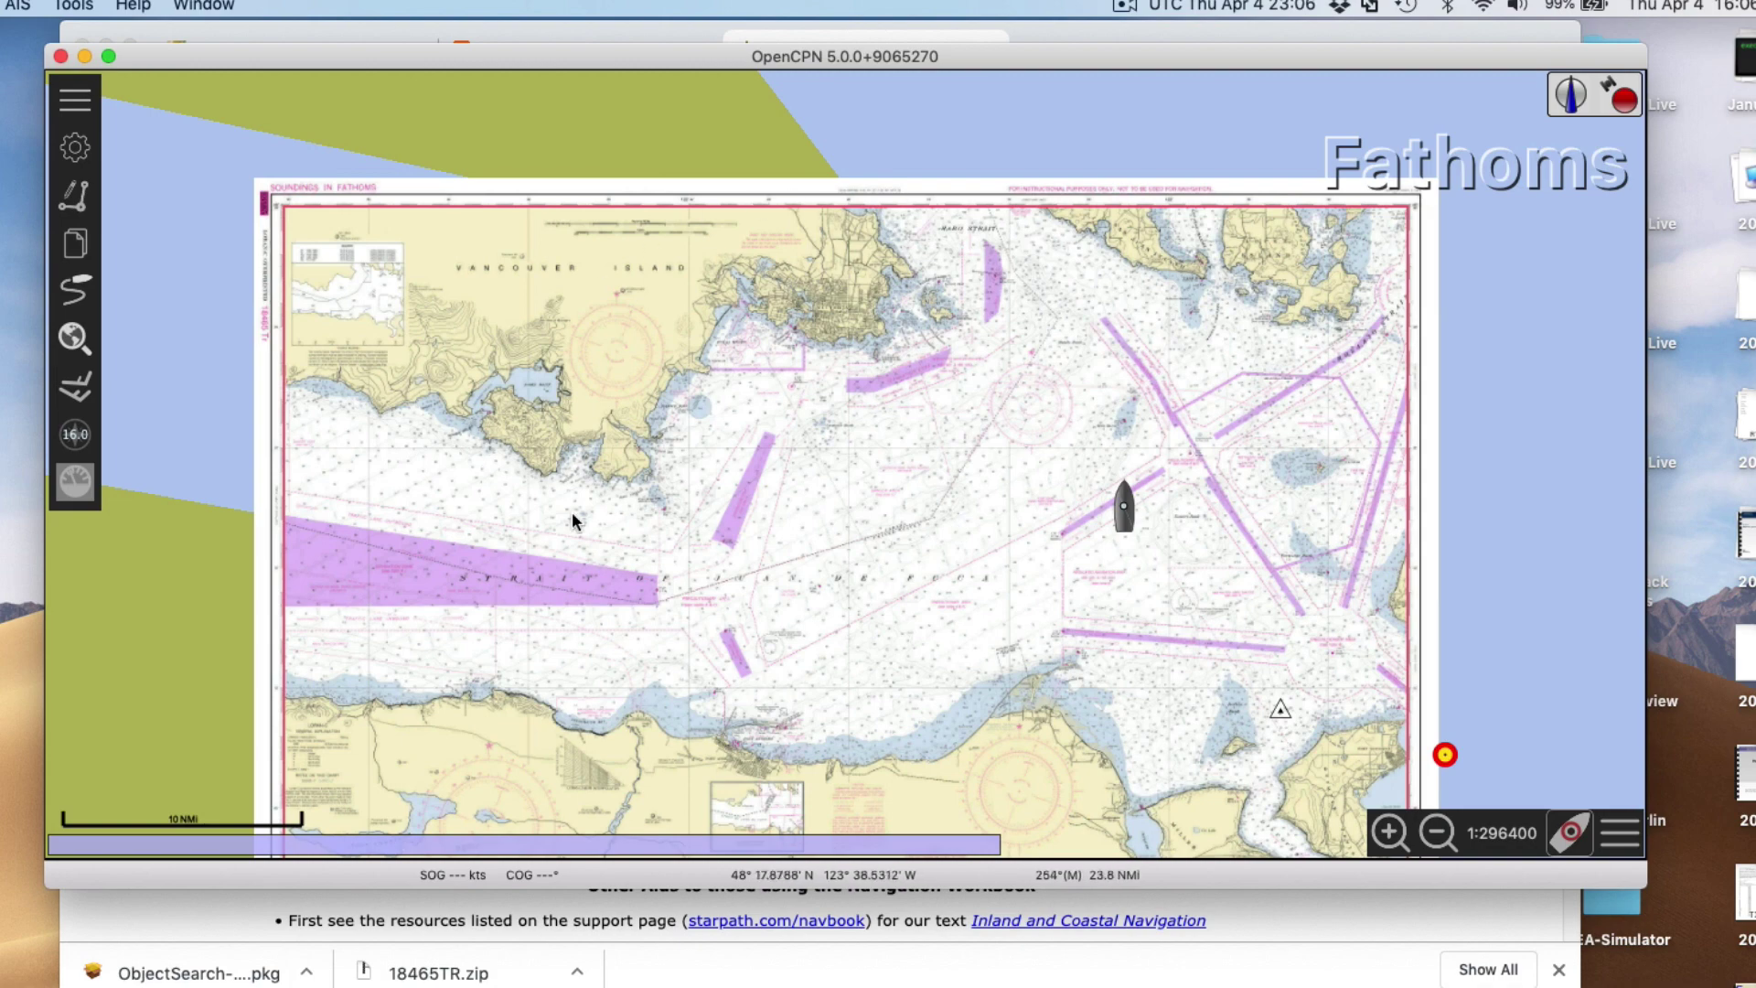
scroll(741, 403, "up", 3)
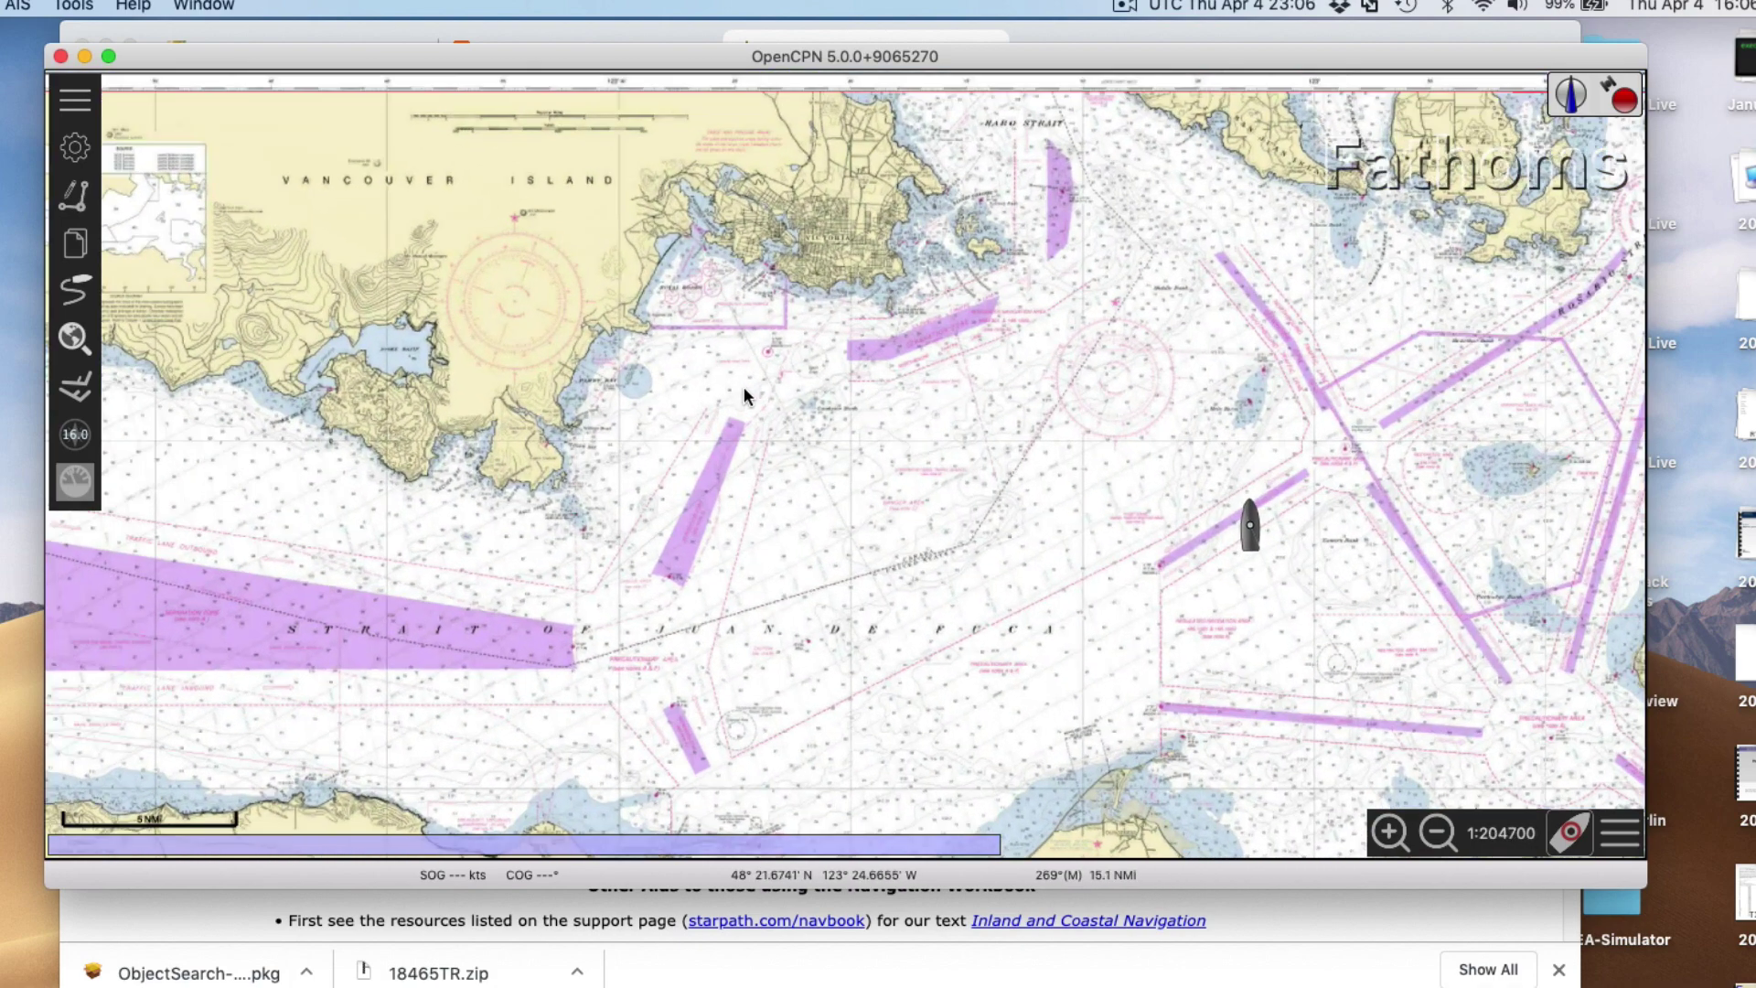
scroll(655, 375, "up", 1)
left_click_drag(655, 376, 1043, 407)
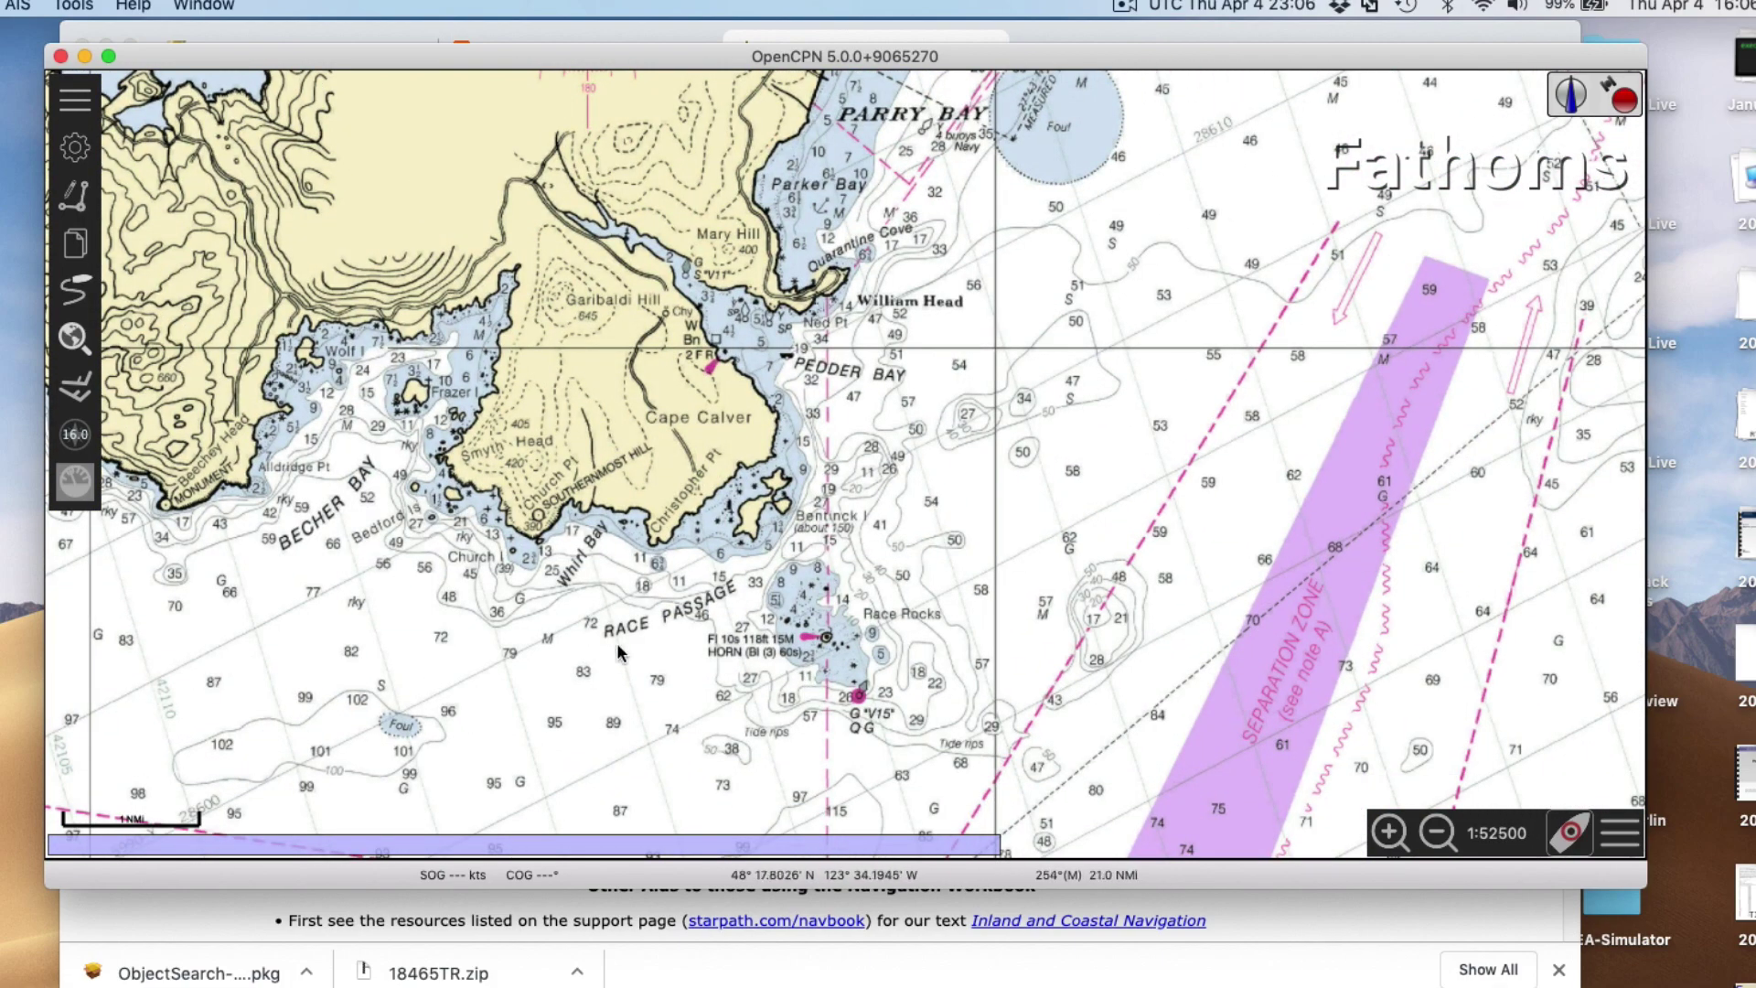
scroll(884, 467, "up", 3)
scroll(914, 290, "up", 5)
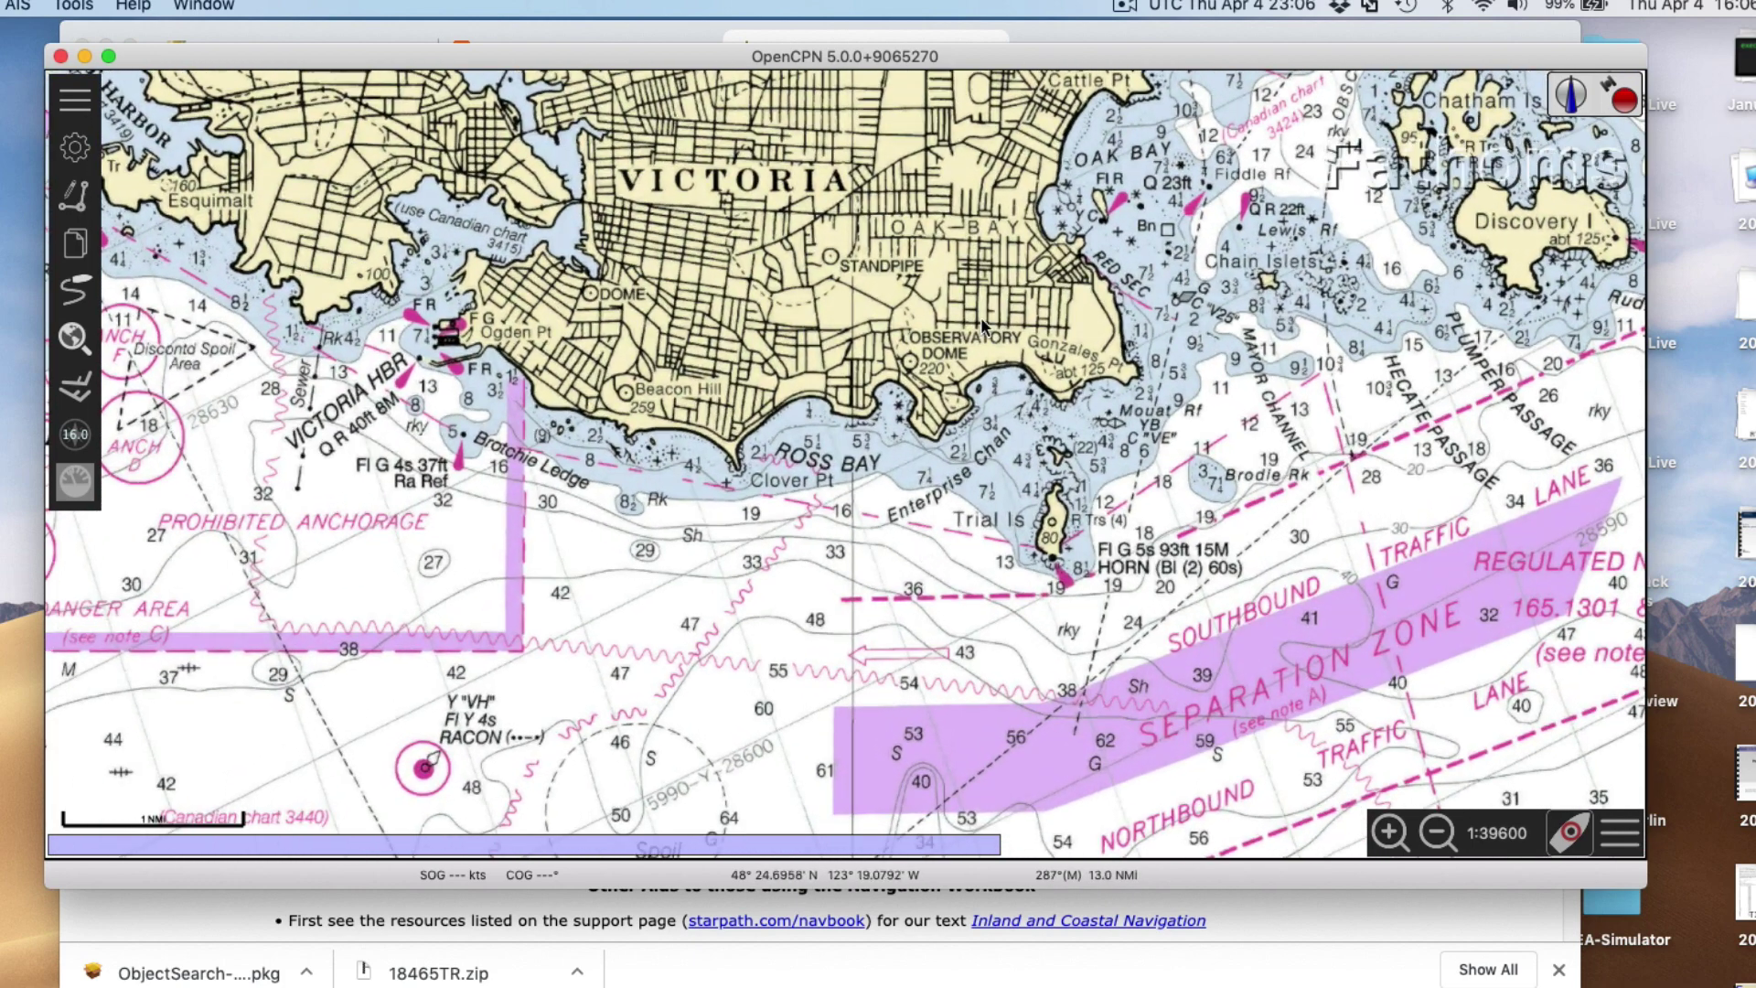
left_click_drag(540, 485, 908, 448)
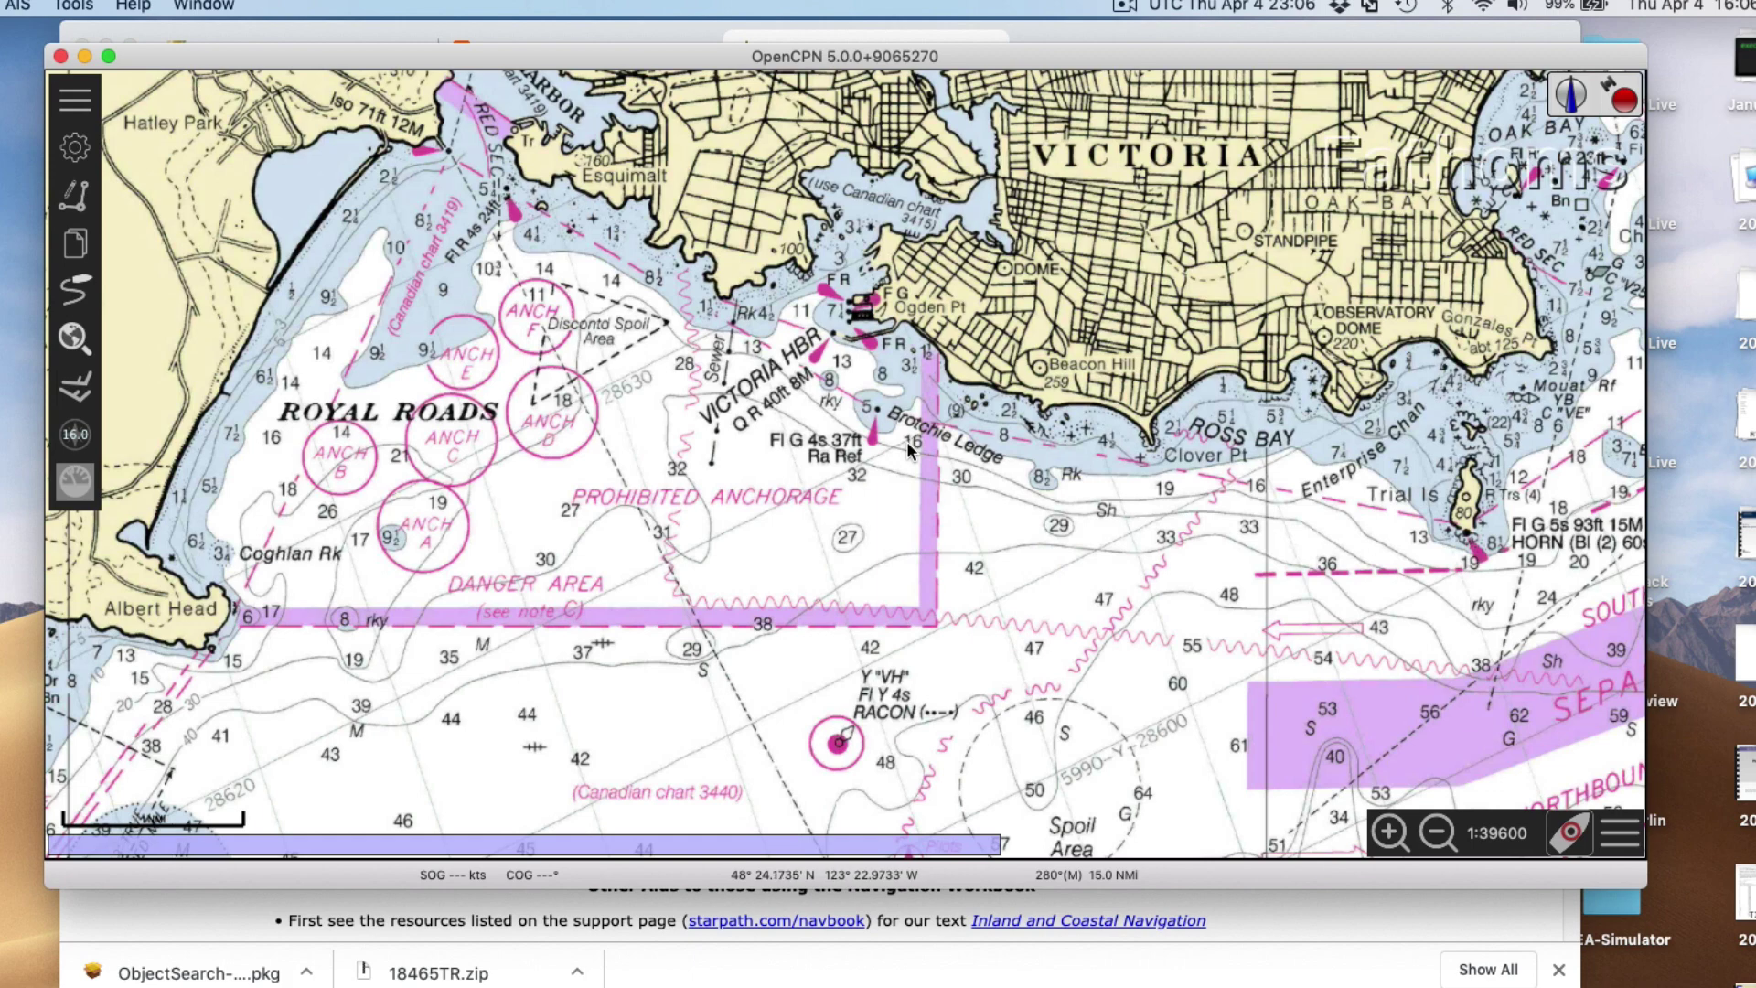